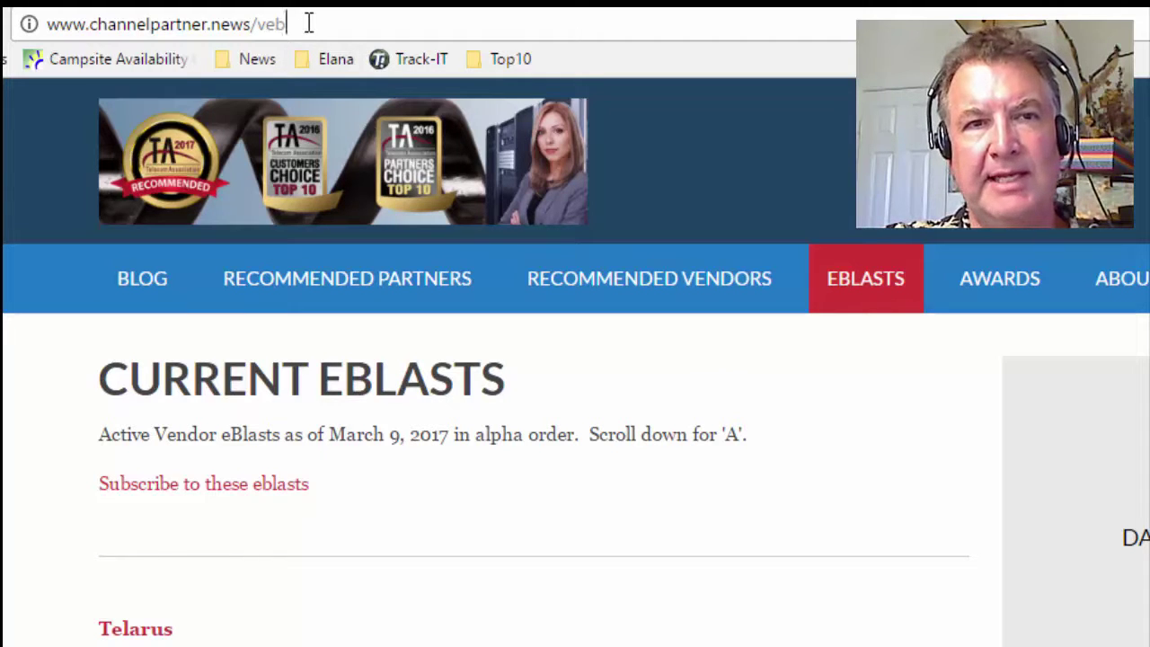
Find AireSpring in the current eblasts list and open its "Resolve to Earn Big in 2017 with AireSpring" eblast.
{"action": "left_click_drag", "start_coordinate": [308, 23], "coordinate": [58, 36]}
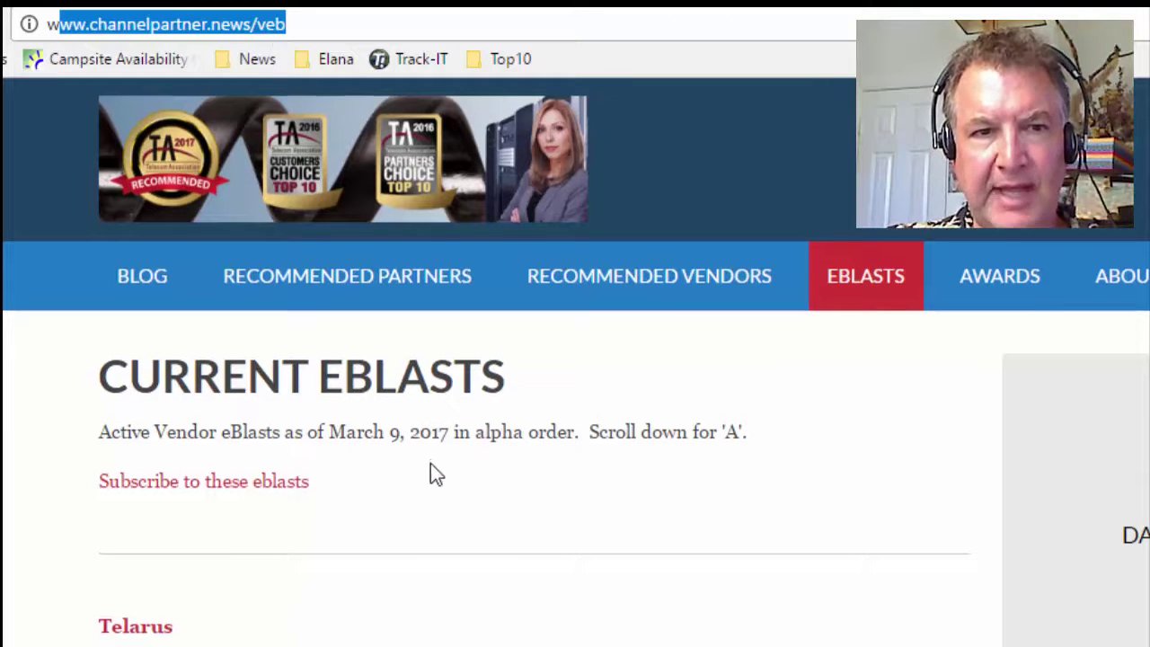
{"action": "scroll", "coordinate": [430, 472], "scroll_direction": "down", "scroll_amount": 7}
{"action": "scroll", "coordinate": [430, 463], "scroll_direction": "down", "scroll_amount": 12}
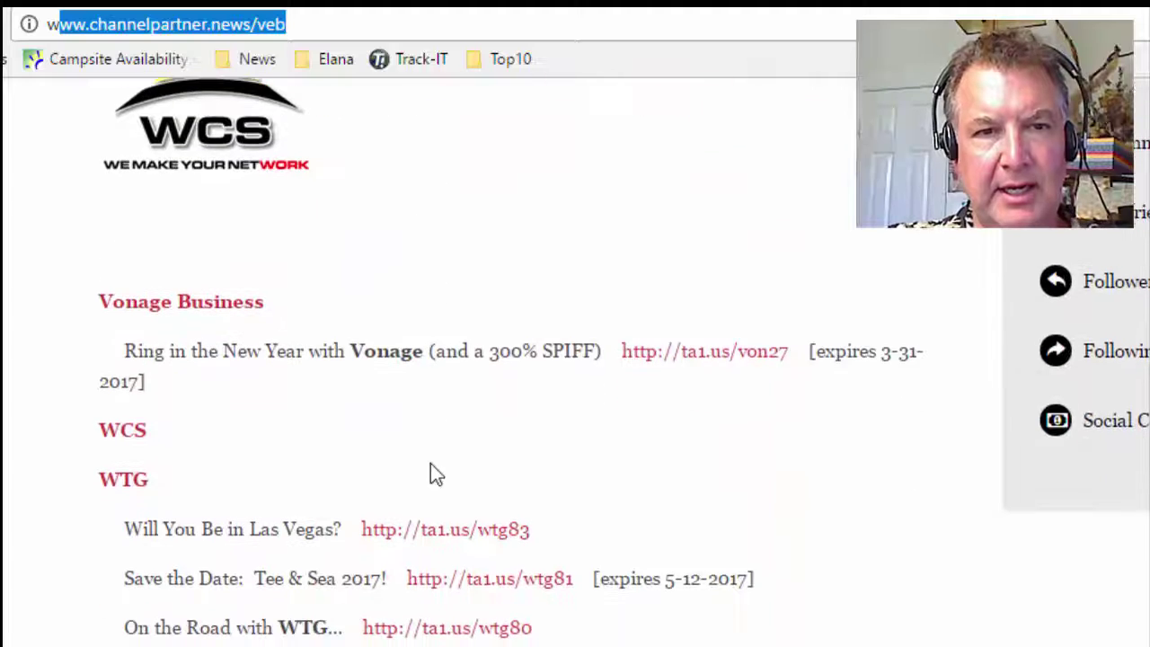
{"action": "scroll", "coordinate": [430, 463], "scroll_direction": "down", "scroll_amount": 9}
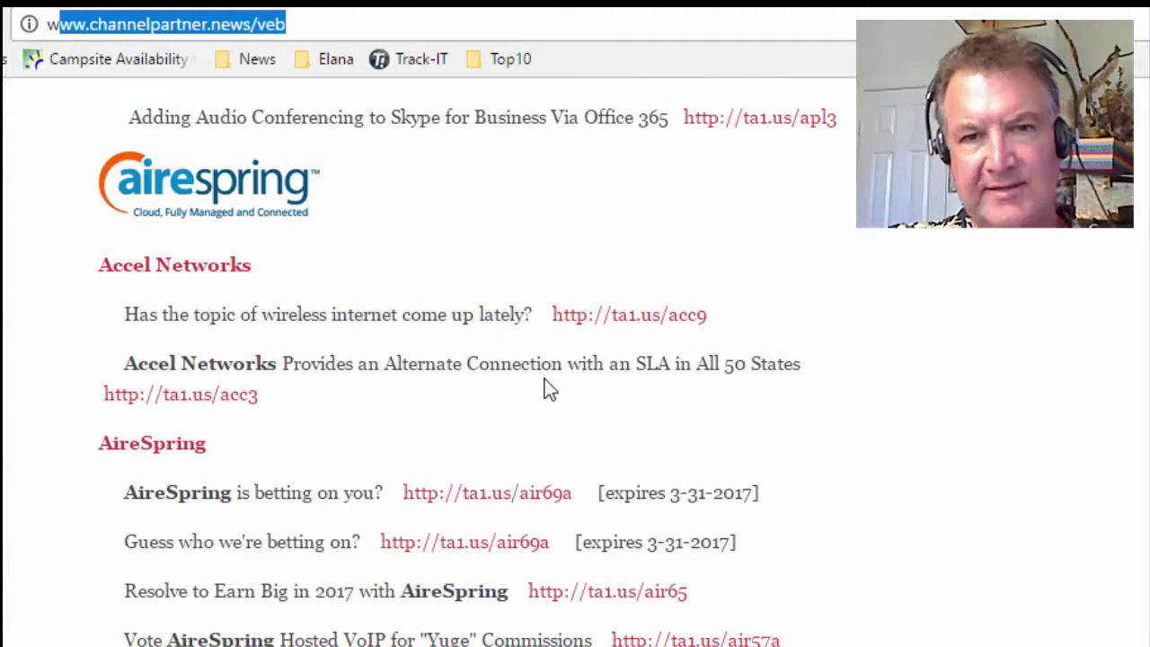
{"action": "left_click", "coordinate": [617, 600]}
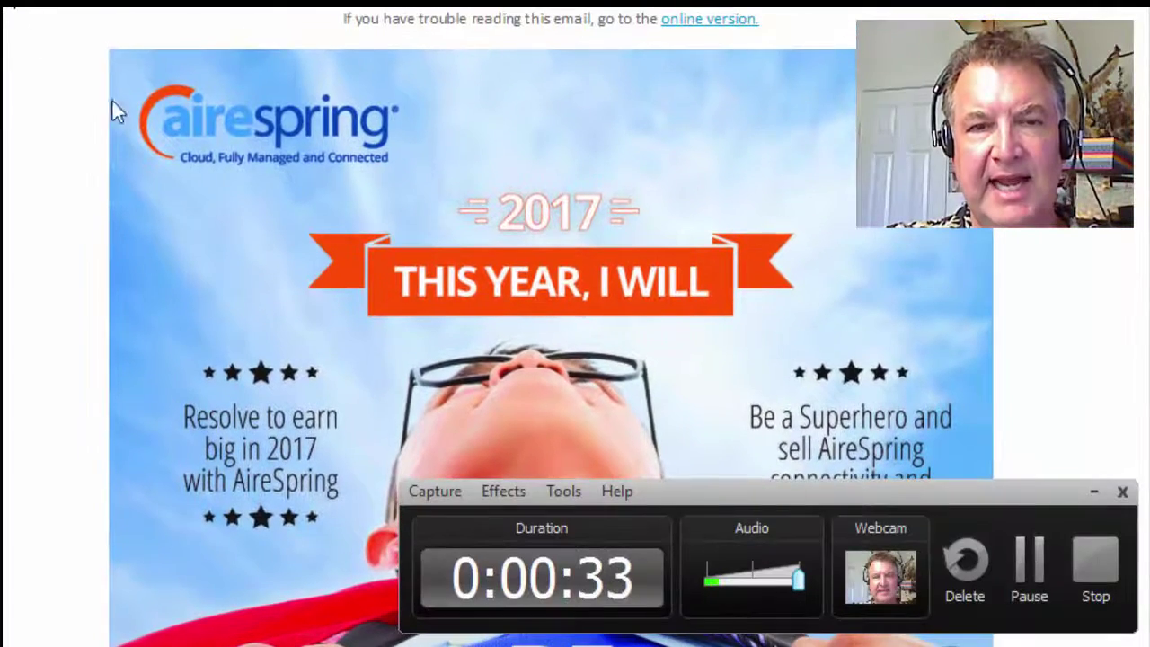
Try to save the AireSpring flyer image from the eblast page as a file.
{"action": "scroll", "coordinate": [282, 224], "scroll_direction": "down", "scroll_amount": 7}
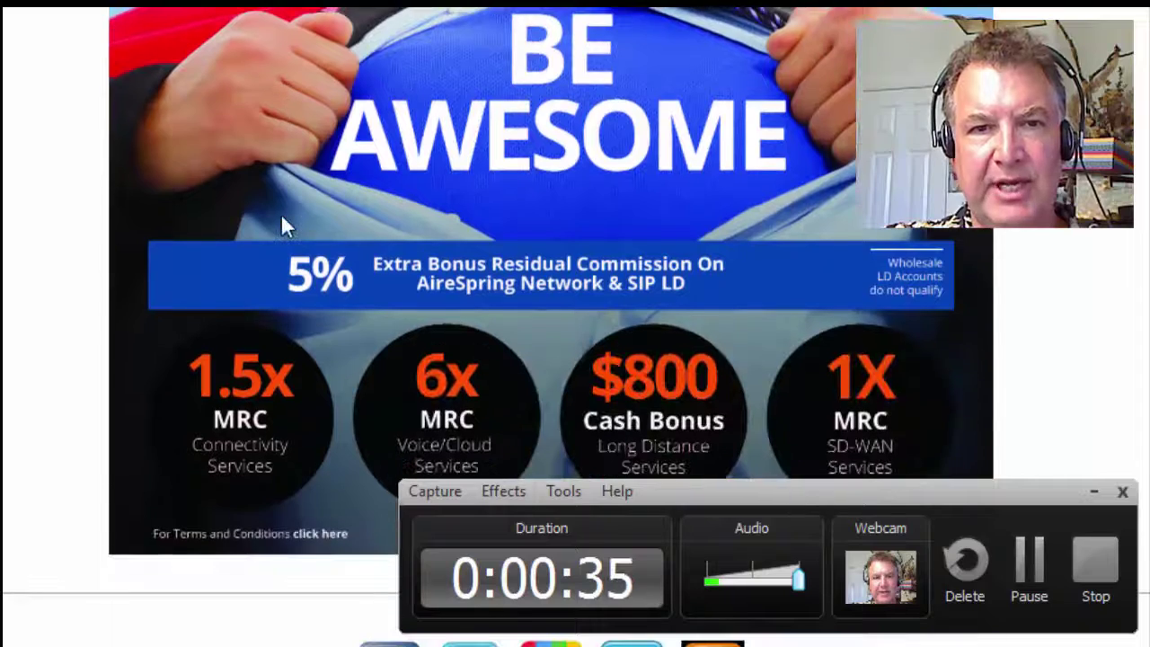
{"action": "right_click", "coordinate": [236, 151]}
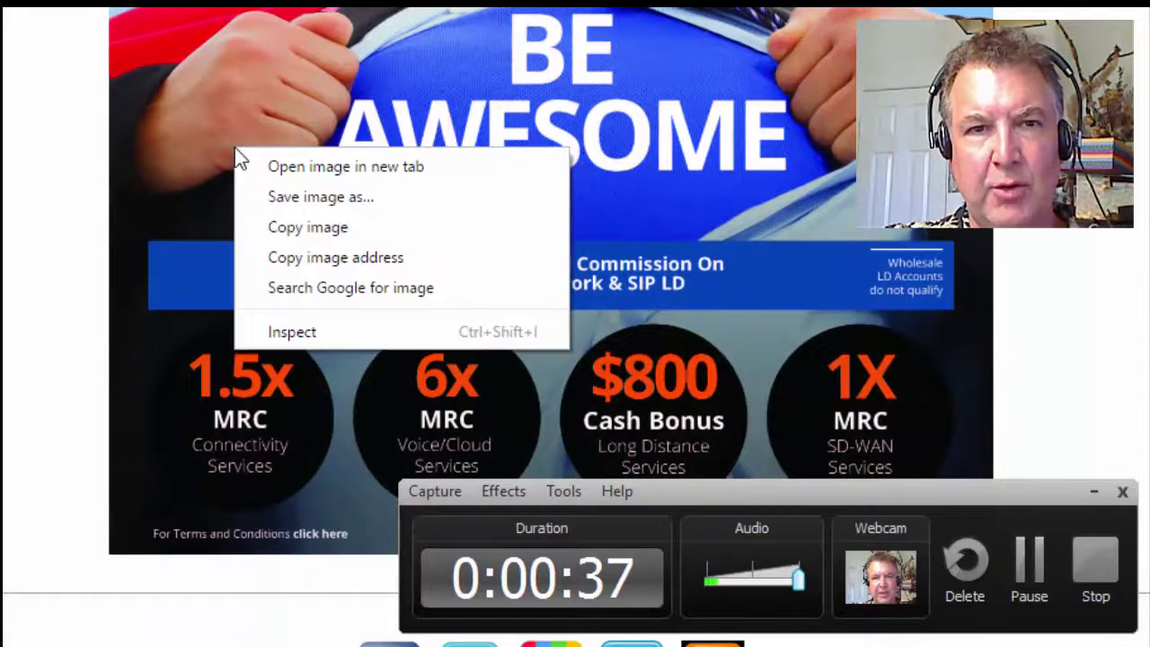
{"action": "left_click", "coordinate": [284, 196]}
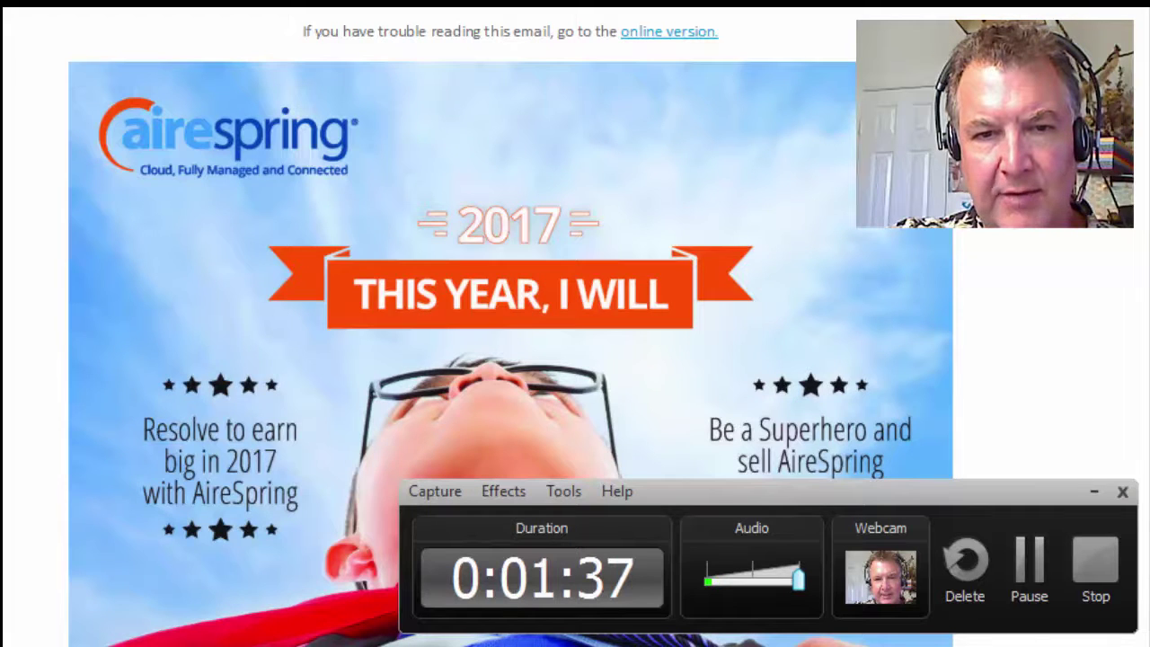
Switch to Snagit and move its capture window clear of the recorder window.
{"action": "key", "text": "alt+Tab"}
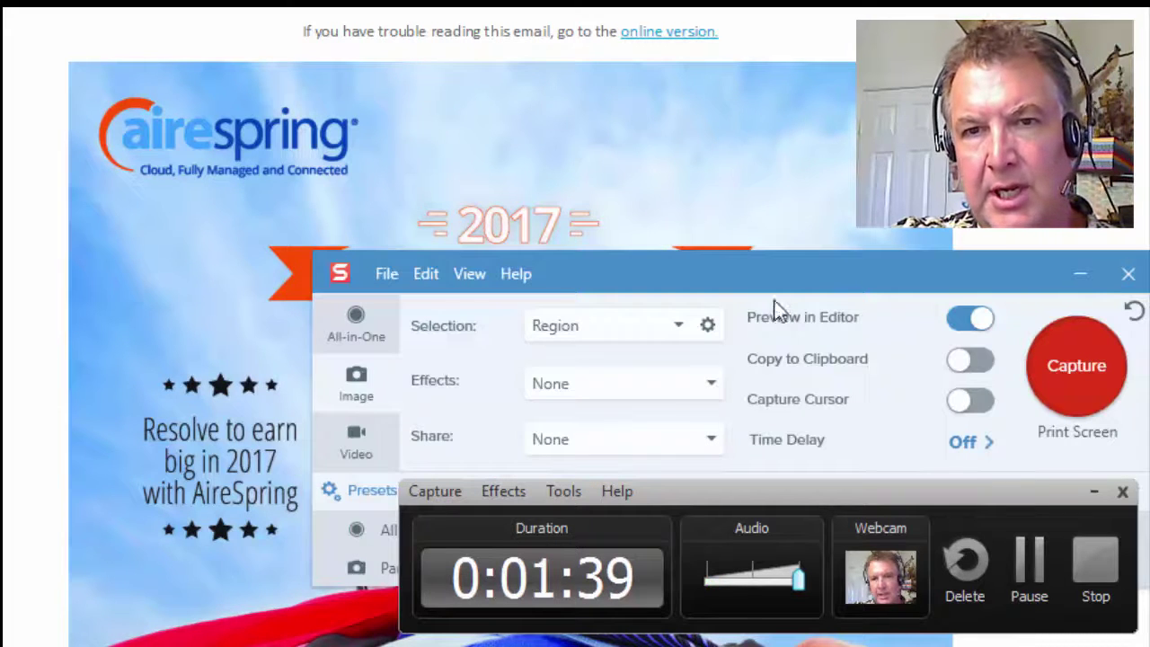
{"action": "left_click_drag", "start_coordinate": [780, 274], "coordinate": [804, 70]}
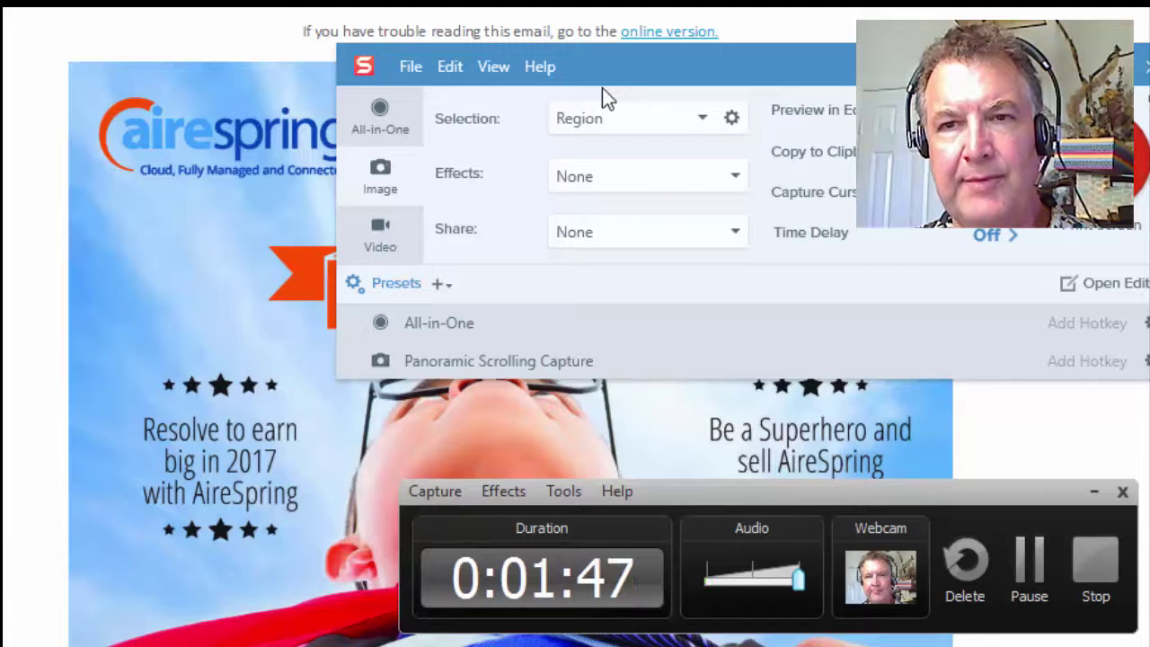
Try a region capture of about 628 x 266 px over the flyer's header, and close the editor discarding all unsaved files.
{"action": "left_click", "coordinate": [1096, 65]}
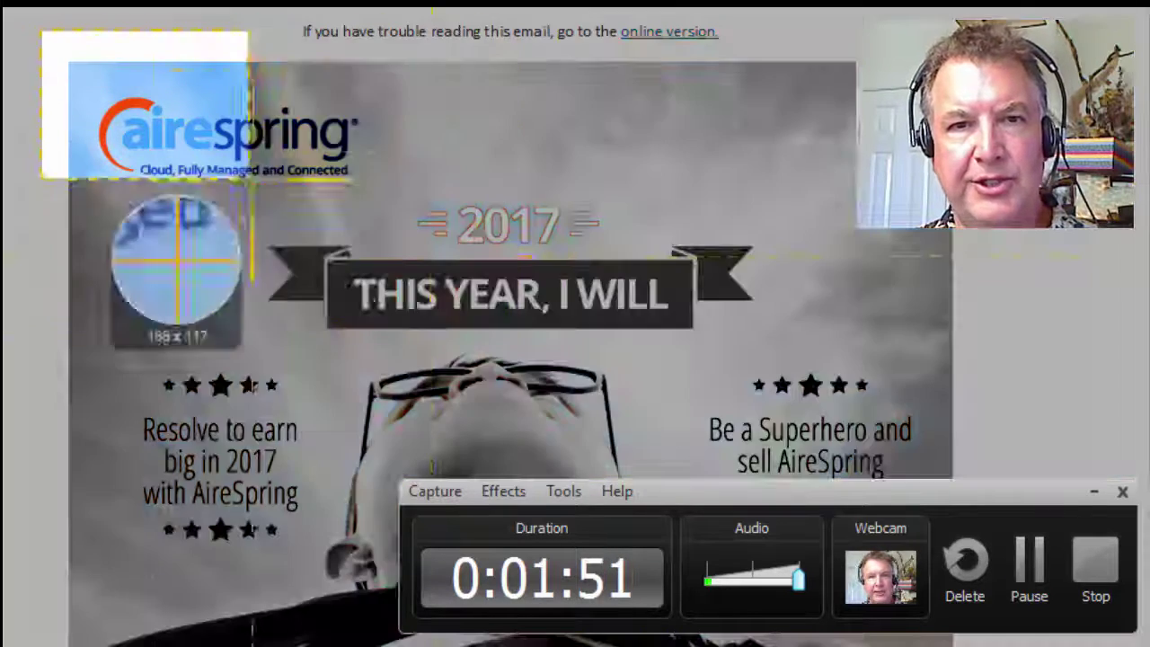
{"action": "key", "text": "Escape"}
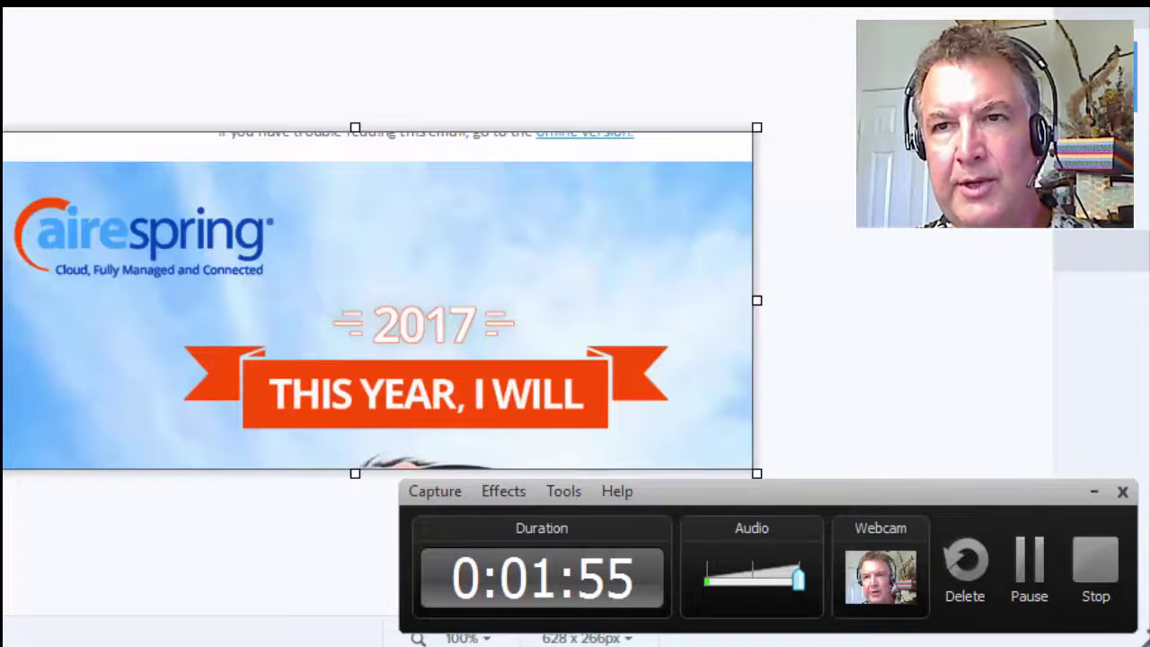
{"action": "key", "text": "alt+F4"}
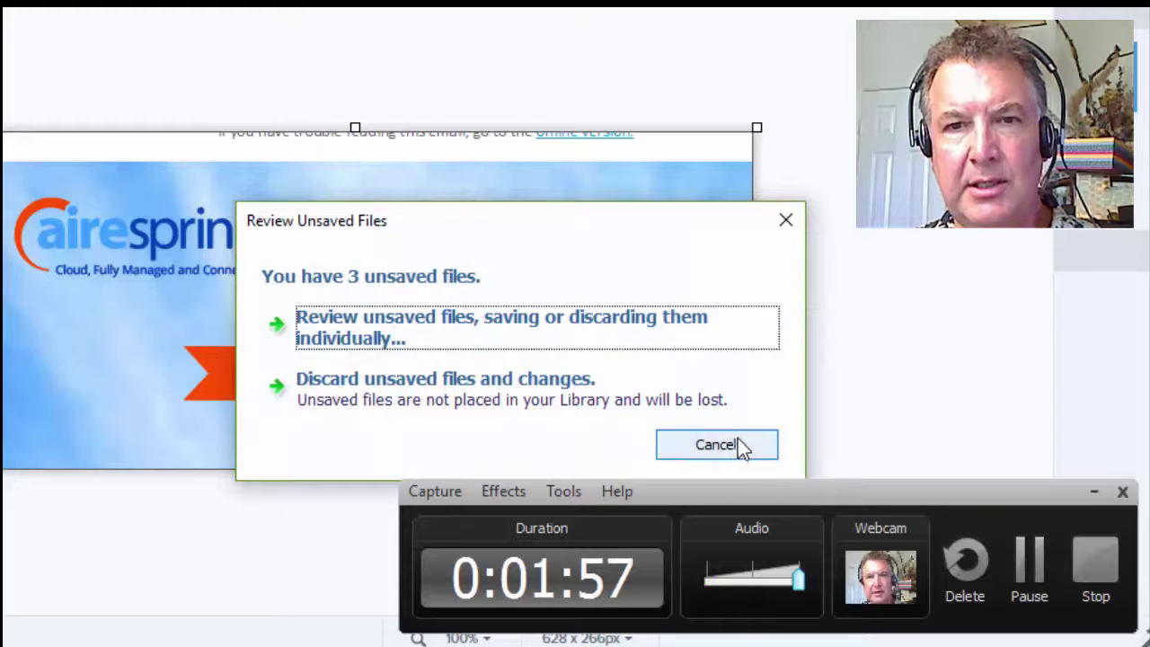
{"action": "left_click", "coordinate": [477, 388]}
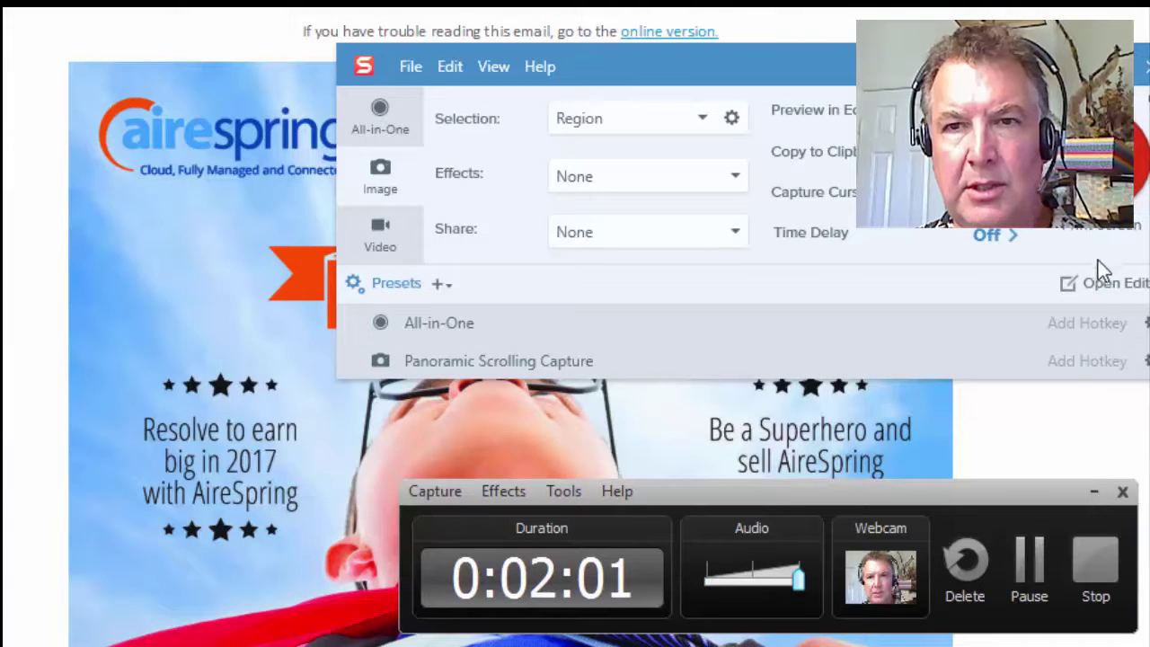
Set the capture selection to Scrolling Window and capture the whole eblast page down to its end.
{"action": "left_click", "coordinate": [701, 121]}
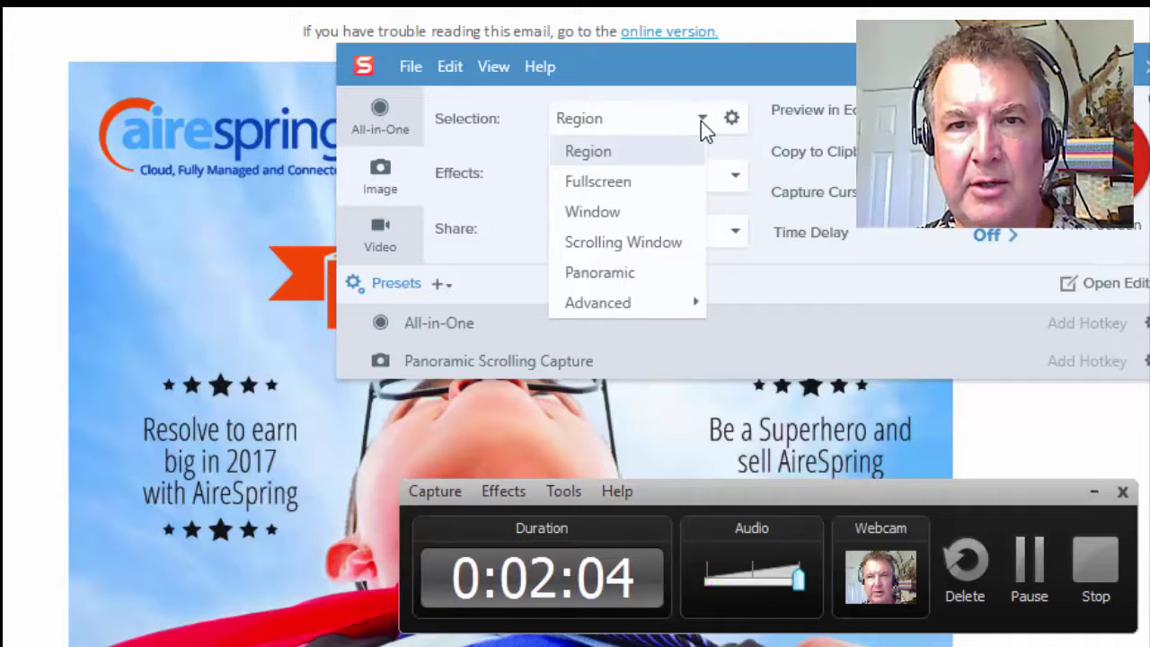
{"action": "left_click", "coordinate": [655, 246]}
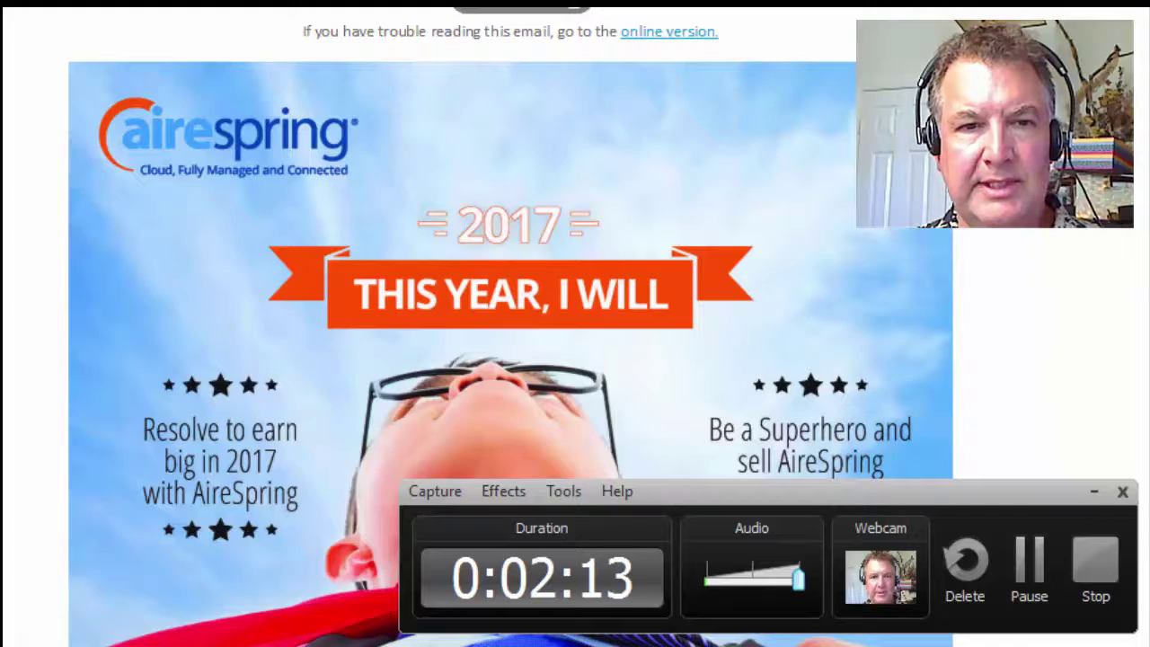
{"action": "scroll", "coordinate": [510, 323], "scroll_direction": "down", "scroll_amount": 4}
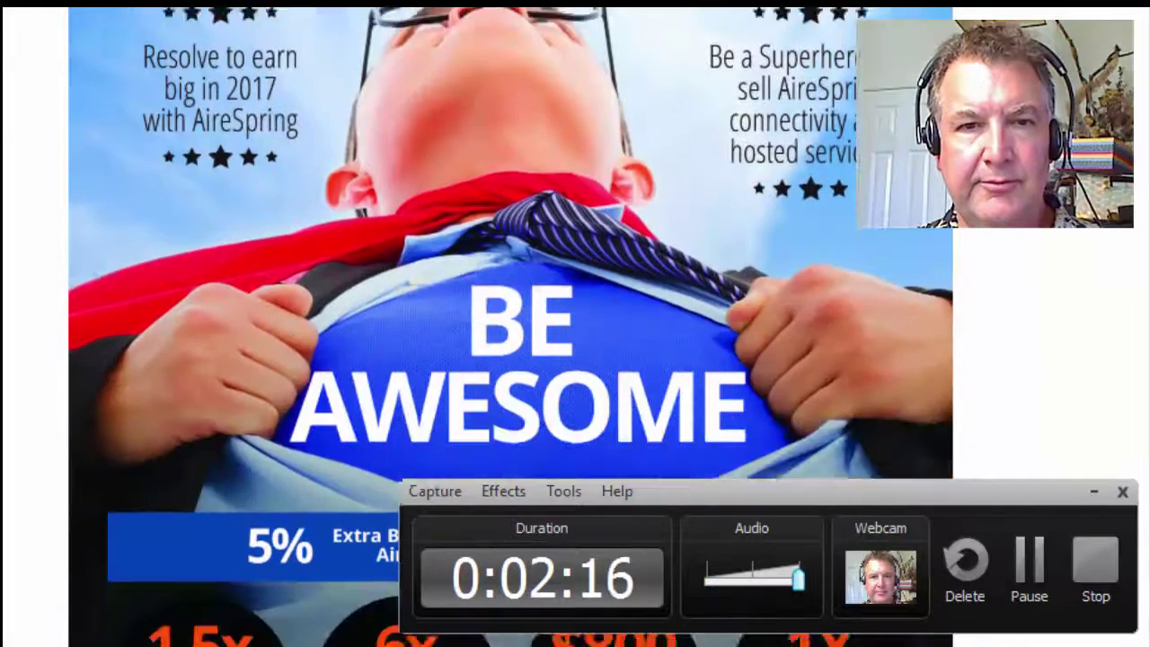
{"action": "scroll", "coordinate": [510, 324], "scroll_direction": "down", "scroll_amount": 6}
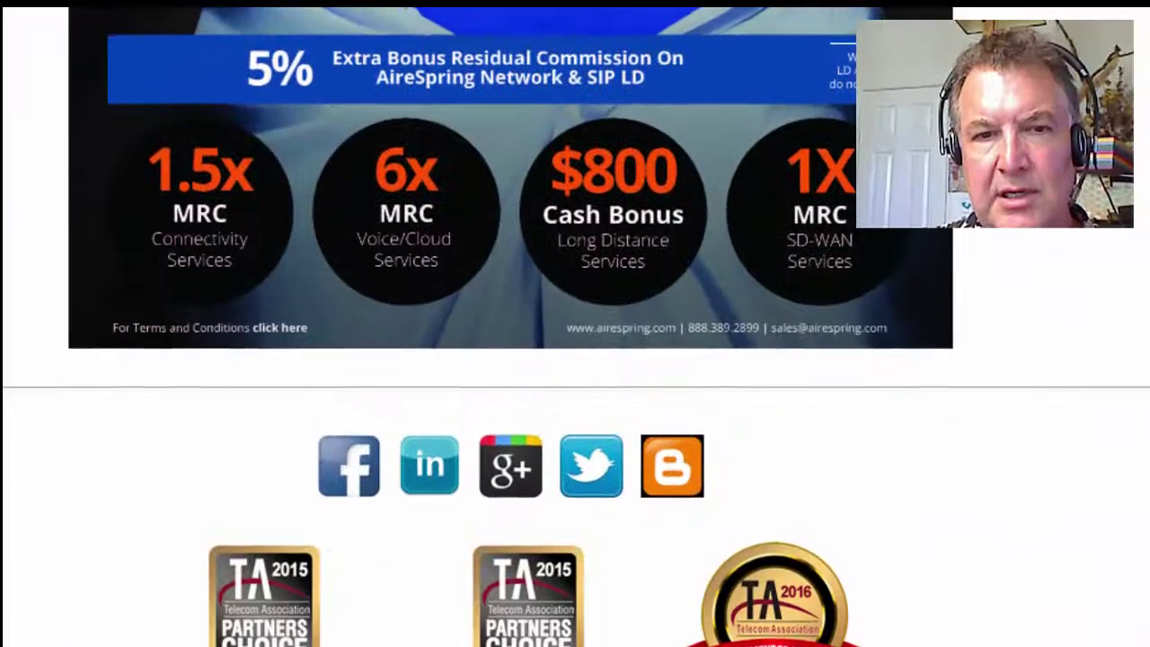
{"action": "scroll", "coordinate": [575, 324], "scroll_direction": "down", "scroll_amount": 1}
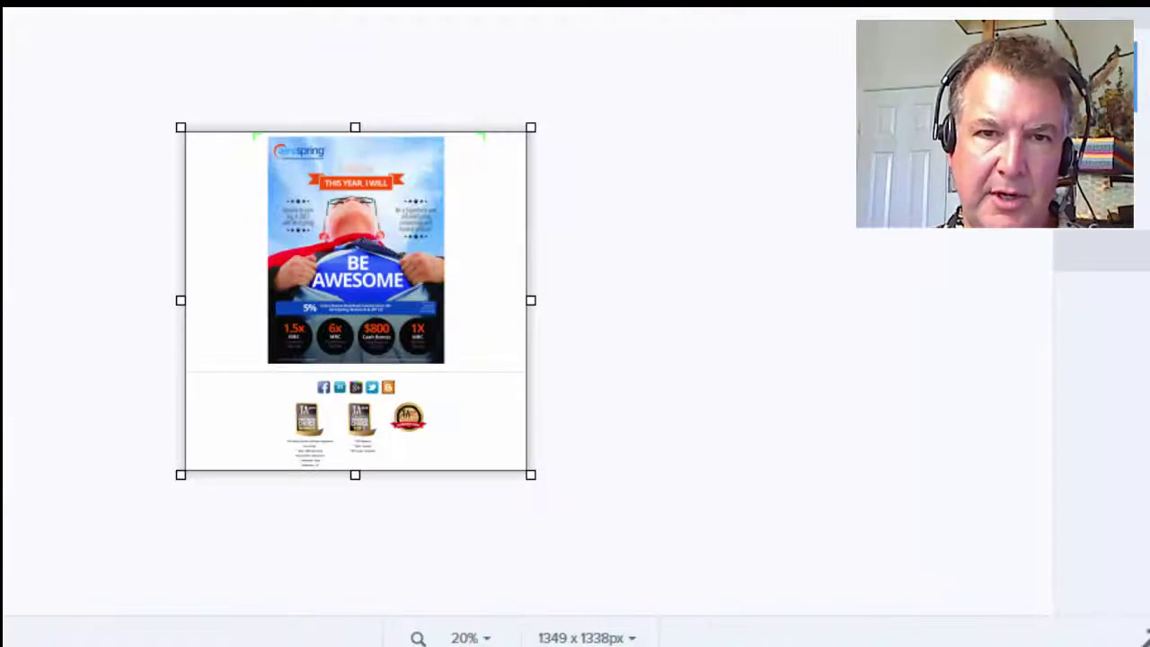
Set the editor zoom to 55% for the captured eblast page.
{"action": "left_click", "coordinate": [486, 638]}
{"action": "left_click", "coordinate": [405, 552]}
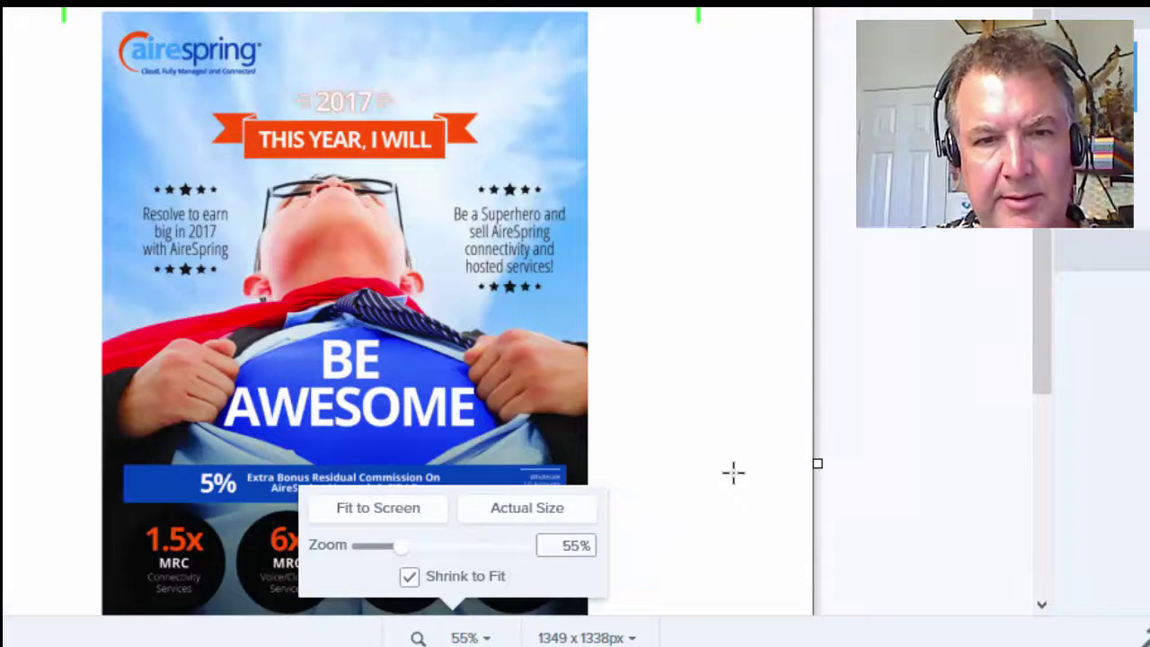
{"action": "left_click", "coordinate": [673, 512]}
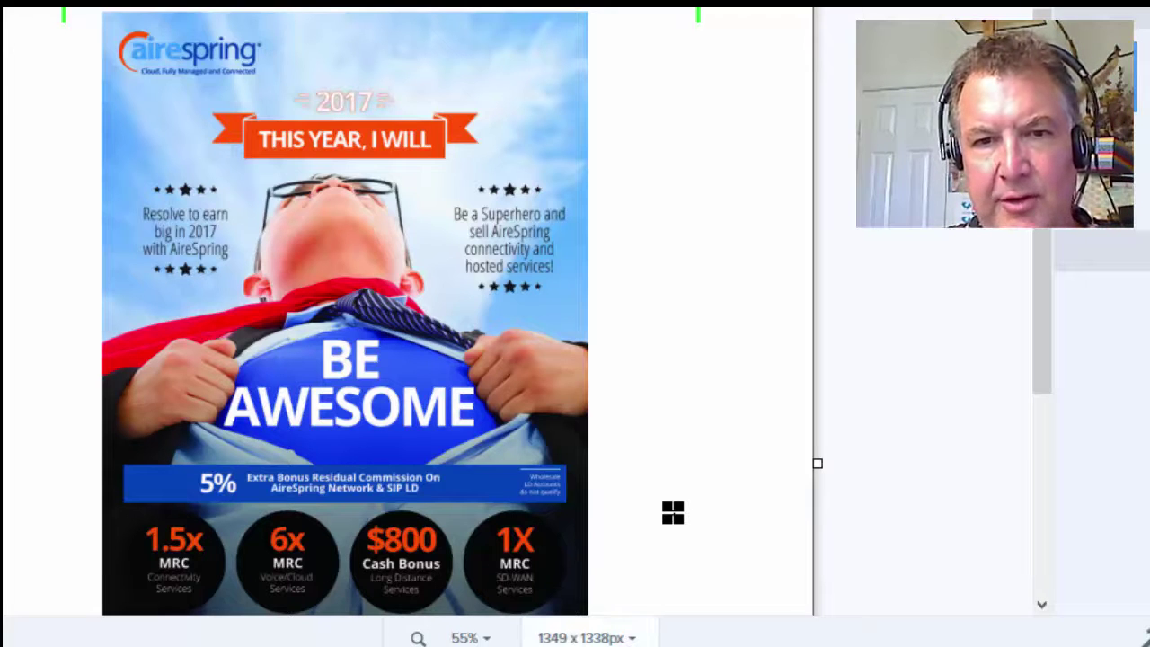
Check the capture's pixel dimensions and examine the page content from the flyer down to the award badges.
{"action": "left_click", "coordinate": [627, 637]}
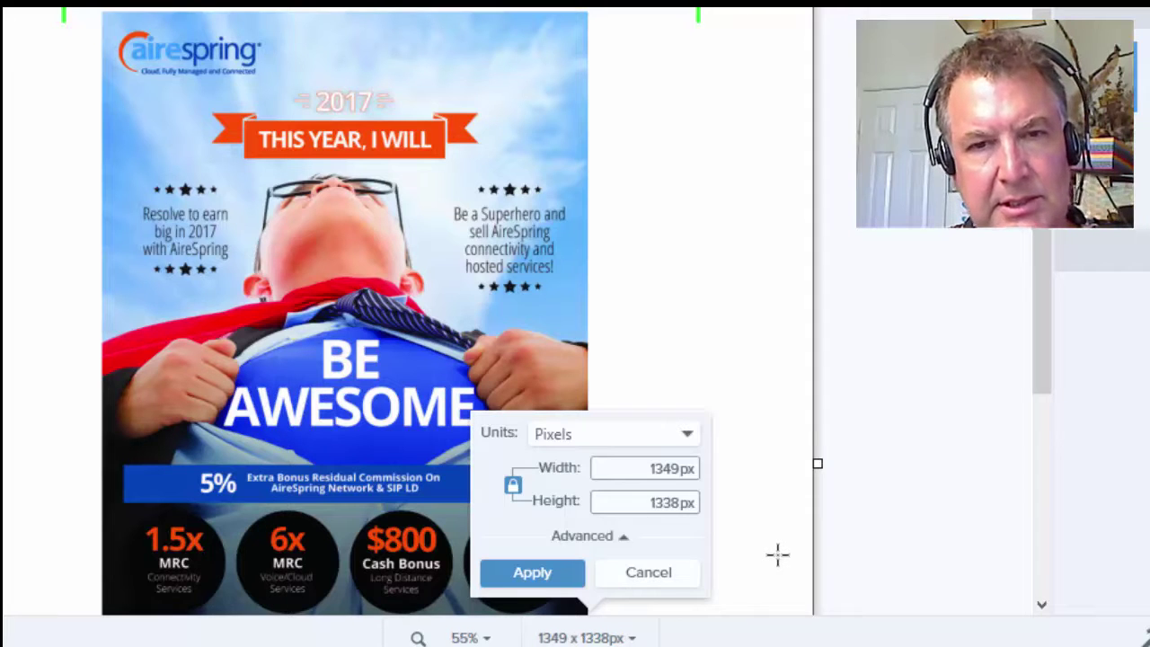
{"action": "scroll", "coordinate": [616, 375], "scroll_direction": "down", "scroll_amount": 4}
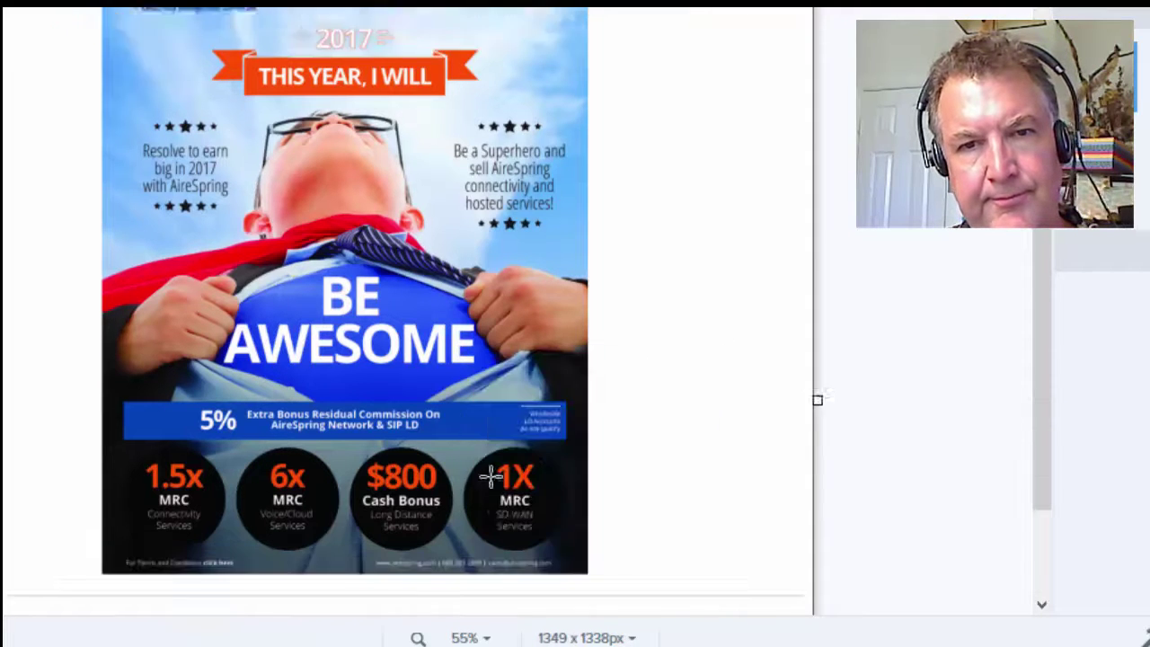
{"action": "scroll", "coordinate": [657, 452], "scroll_direction": "down", "scroll_amount": 1}
{"action": "scroll", "coordinate": [658, 452], "scroll_direction": "down", "scroll_amount": 1}
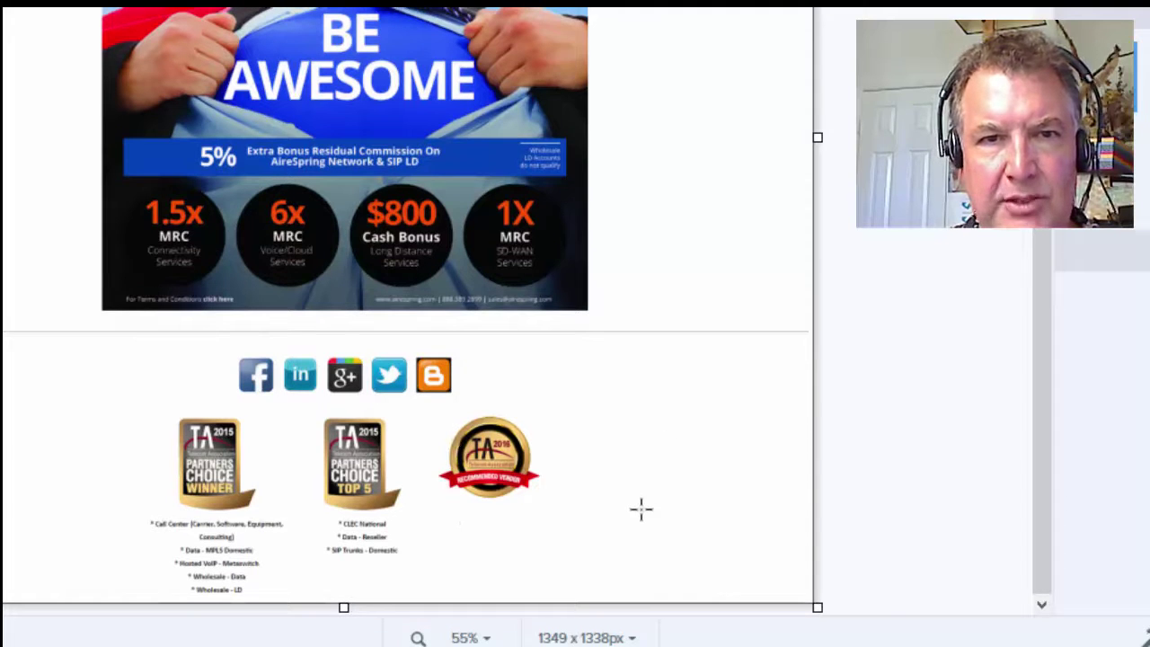
{"action": "scroll", "coordinate": [600, 504], "scroll_direction": "up", "scroll_amount": 5}
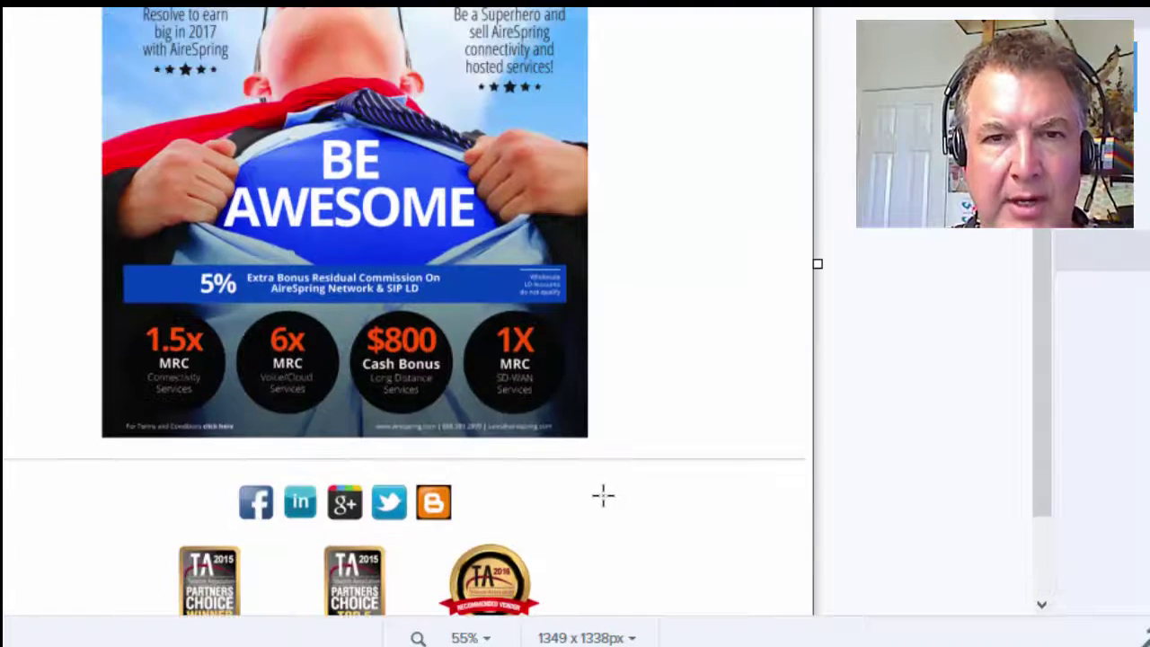
{"action": "scroll", "coordinate": [603, 494], "scroll_direction": "down", "scroll_amount": 3}
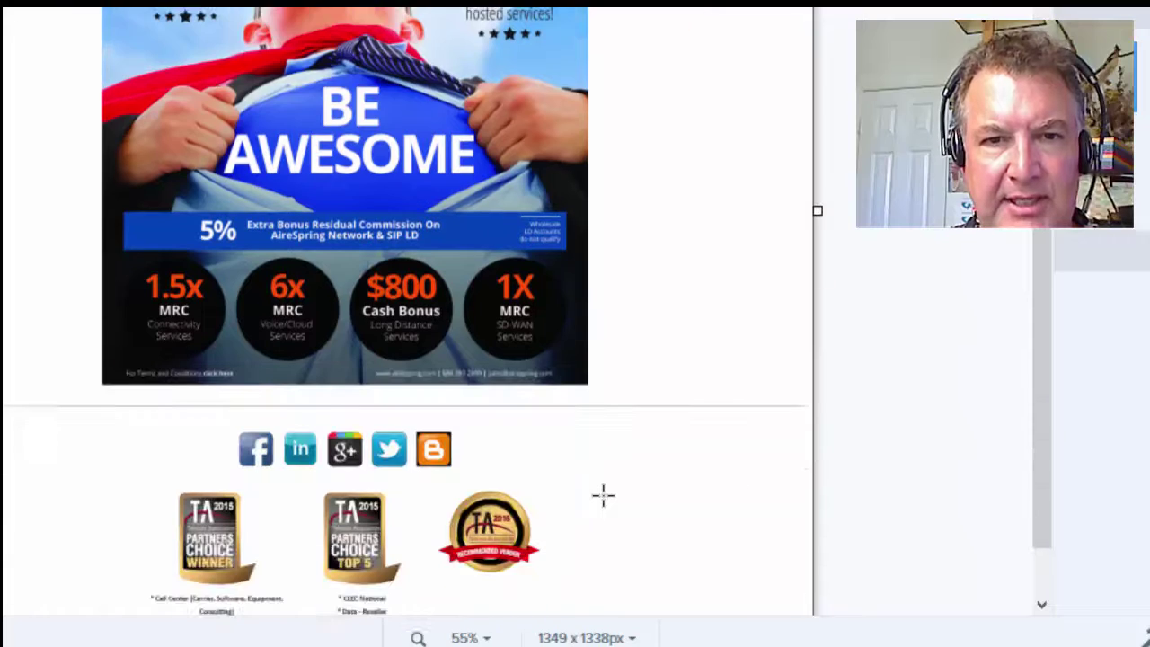
{"action": "scroll", "coordinate": [395, 512], "scroll_direction": "down", "scroll_amount": 2}
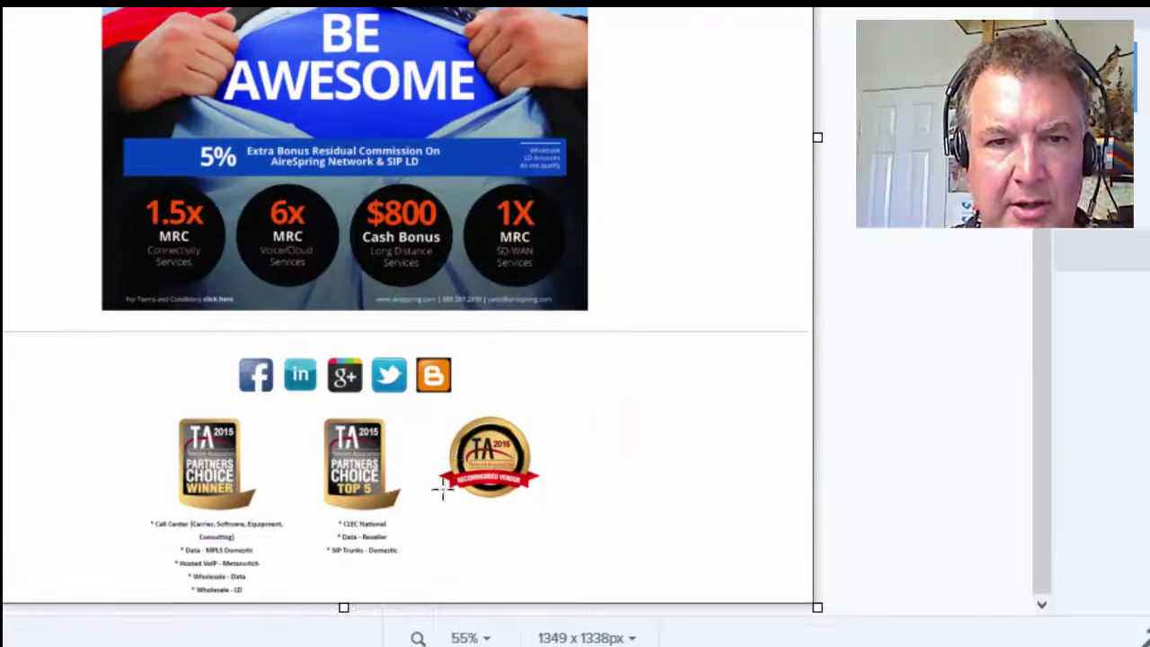
Crop away the area below the flyer and its right and left white margins, leaving about 698 x 912 px.
{"action": "left_click_drag", "start_coordinate": [343, 609], "coordinate": [343, 318]}
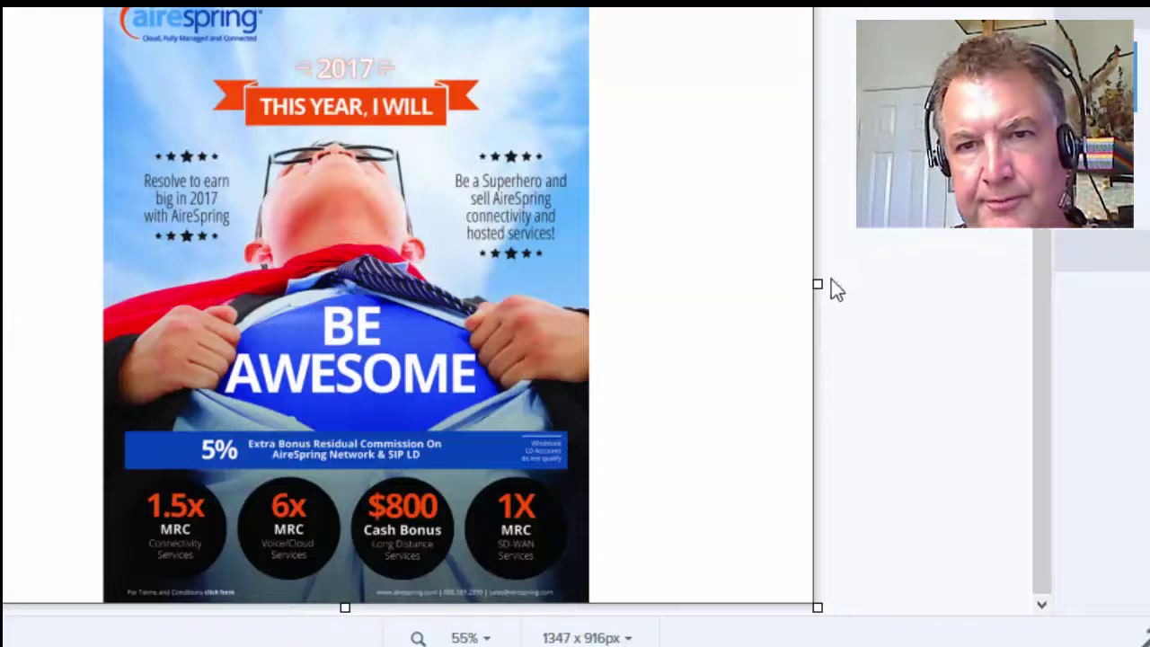
{"action": "left_click_drag", "start_coordinate": [817, 282], "coordinate": [590, 314]}
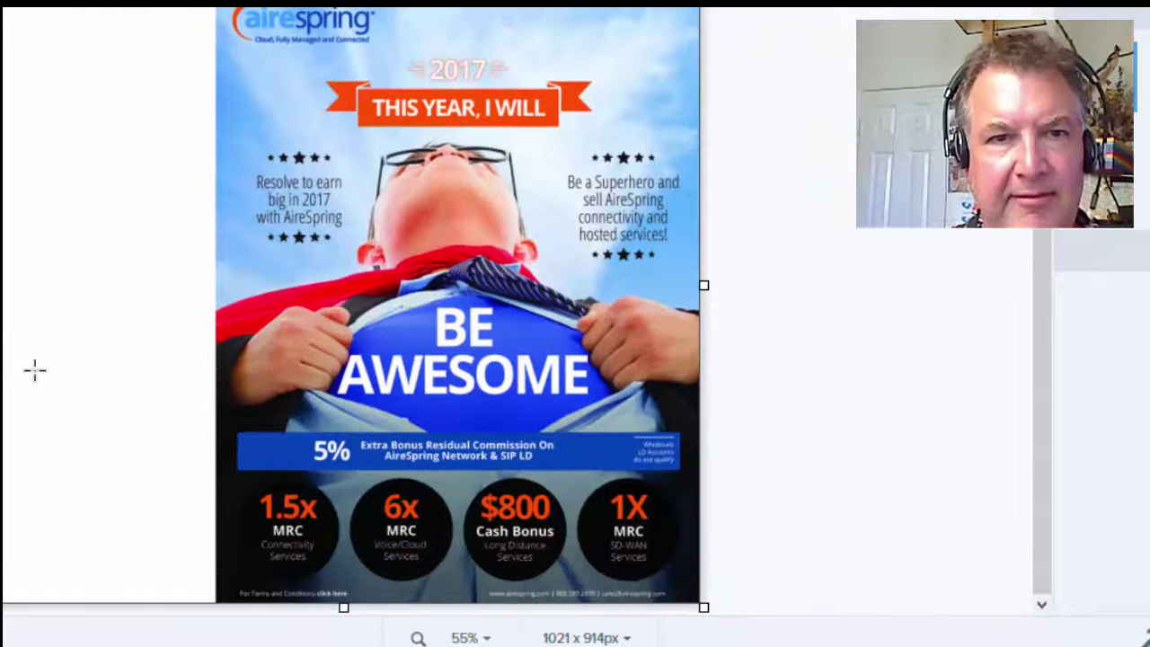
{"action": "left_click_drag", "start_coordinate": [3, 297], "coordinate": [206, 293]}
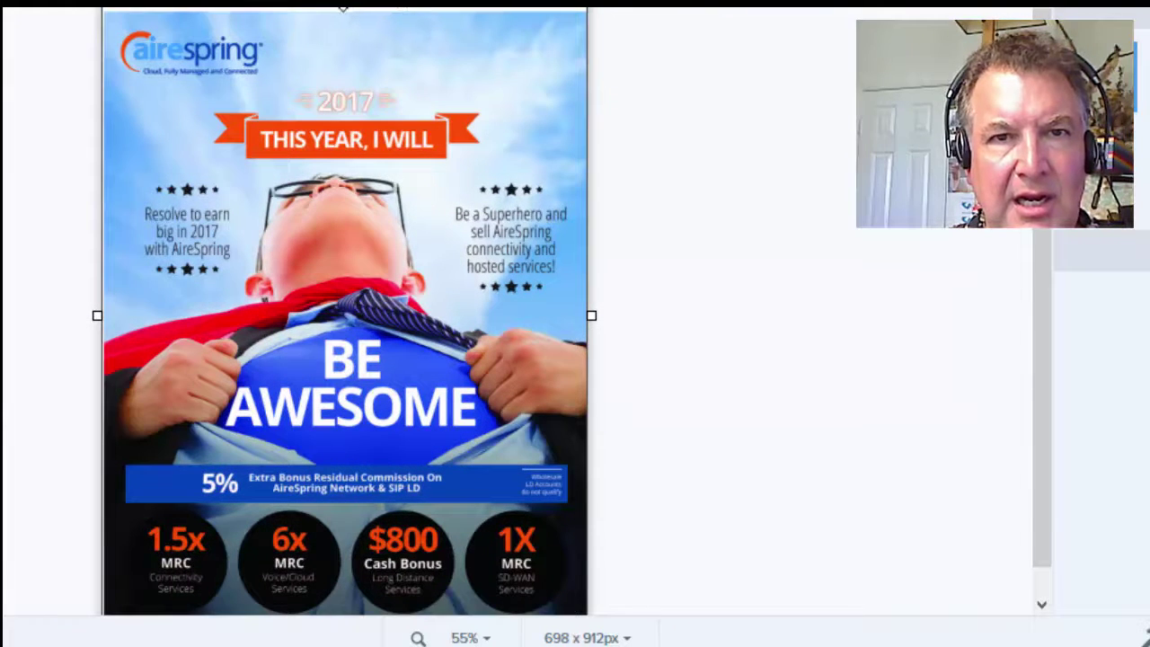
Trim the flyer's top, bottom, left and right edges to a size of about 656 x 845 px.
{"action": "left_click_drag", "start_coordinate": [342, 7], "coordinate": [340, 24]}
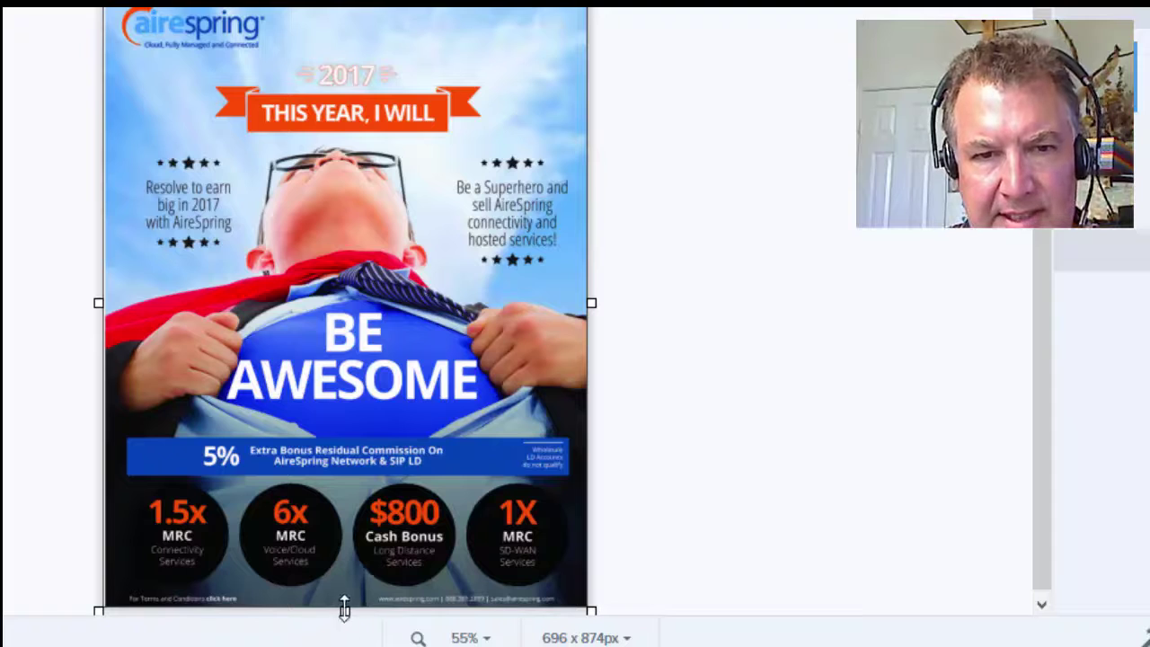
{"action": "left_click_drag", "start_coordinate": [345, 609], "coordinate": [344, 589]}
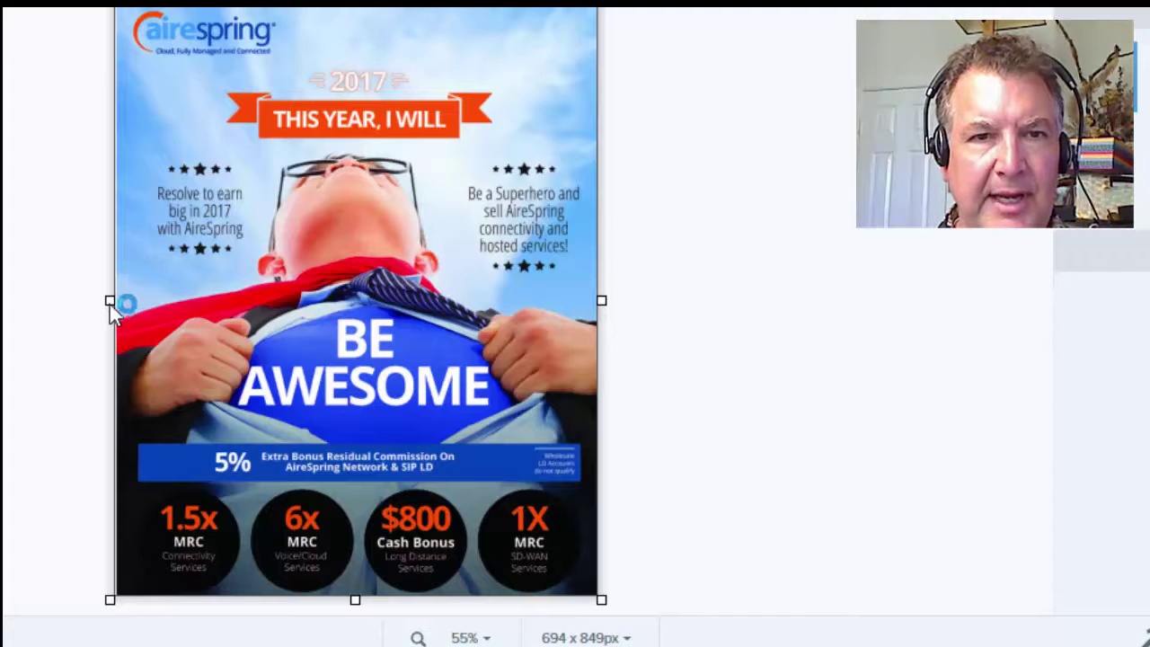
{"action": "left_click_drag", "start_coordinate": [109, 301], "coordinate": [123, 302]}
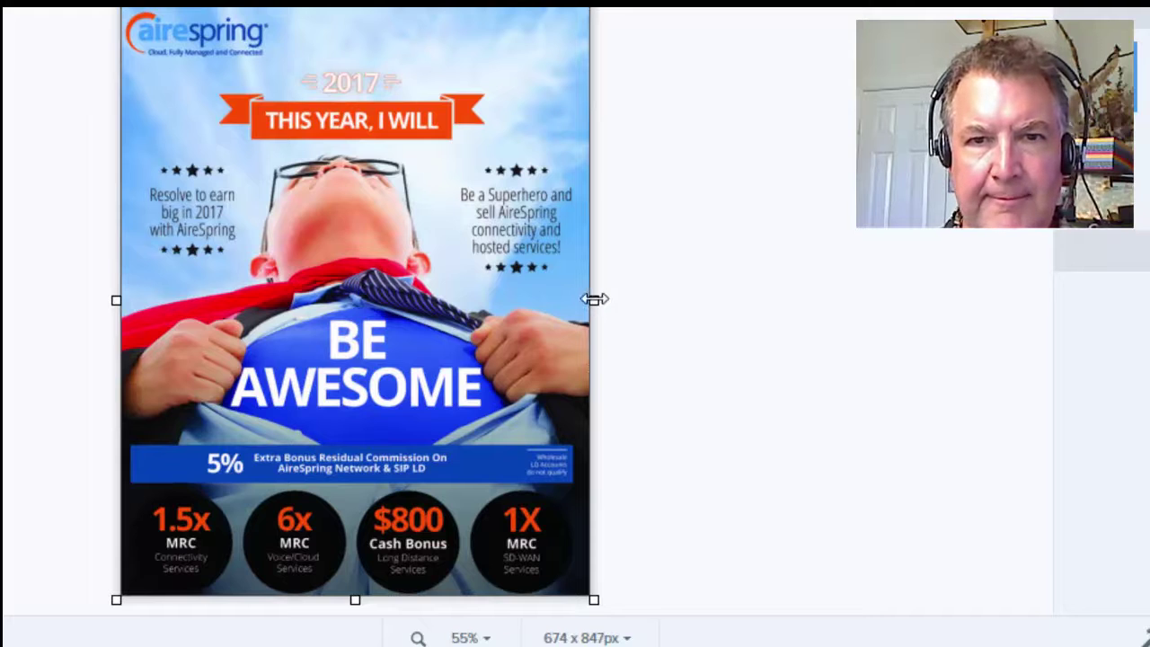
{"action": "mouse_move", "coordinate": [594, 299]}
{"action": "left_mouse_down"}
{"action": "mouse_move", "coordinate": [577, 300]}
{"action": "mouse_move", "coordinate": [585, 307]}
{"action": "left_mouse_up"}
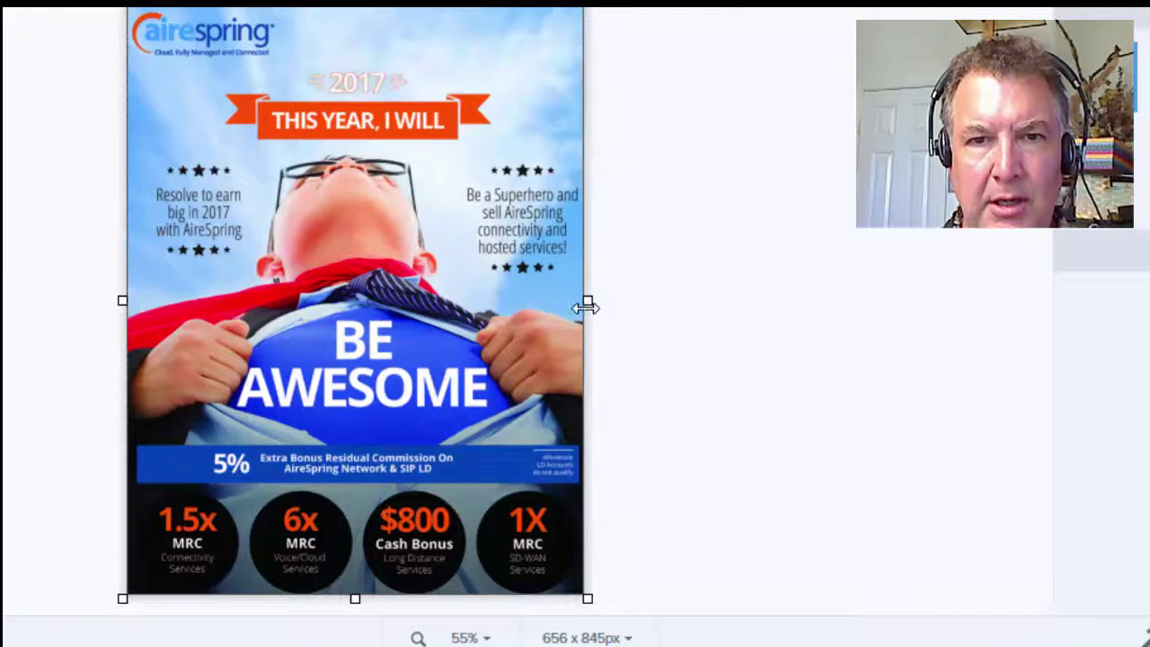
{"action": "left_click", "coordinate": [626, 638]}
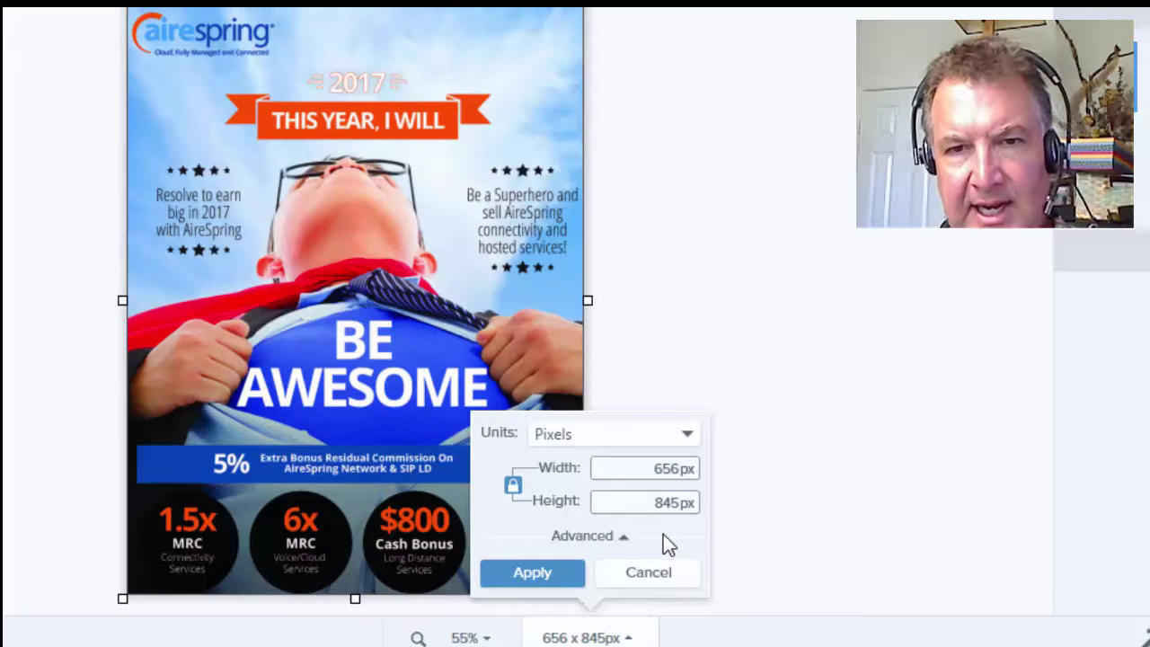
{"action": "double_click", "coordinate": [653, 468]}
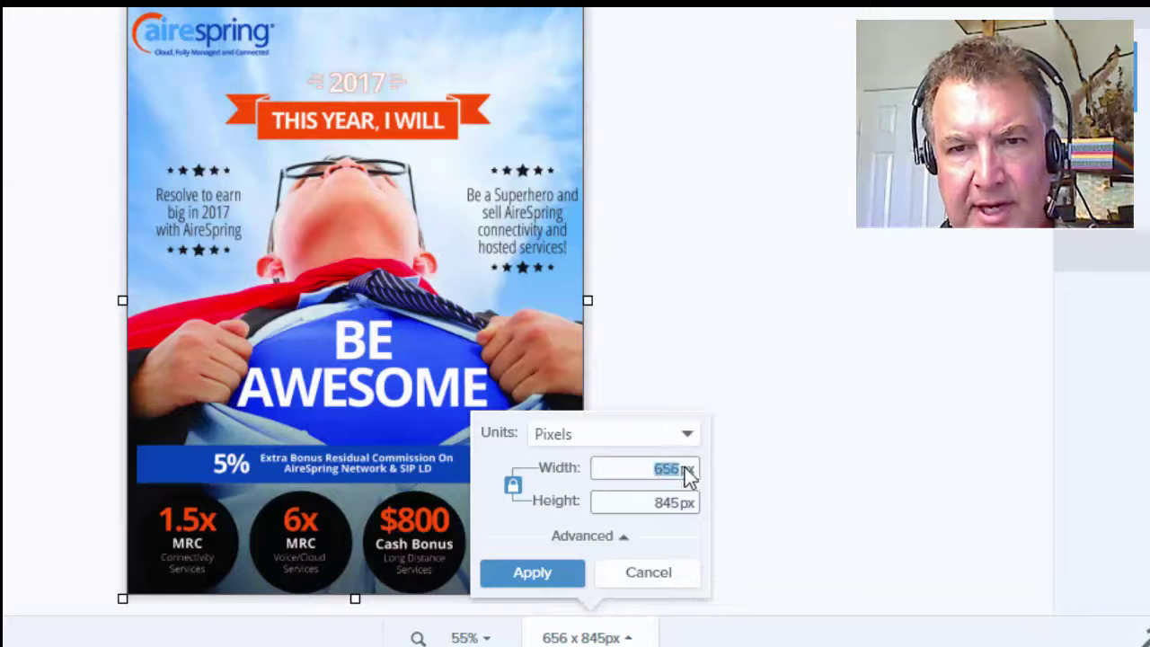
{"action": "type", "text": "410"}
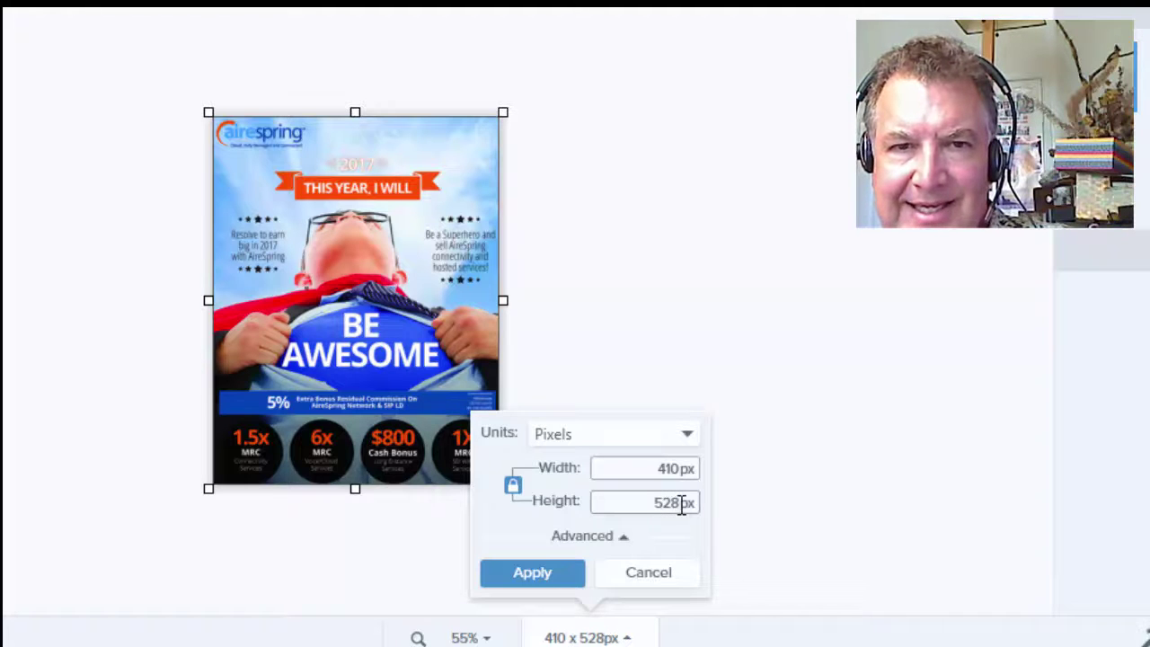
{"action": "double_click", "coordinate": [681, 504]}
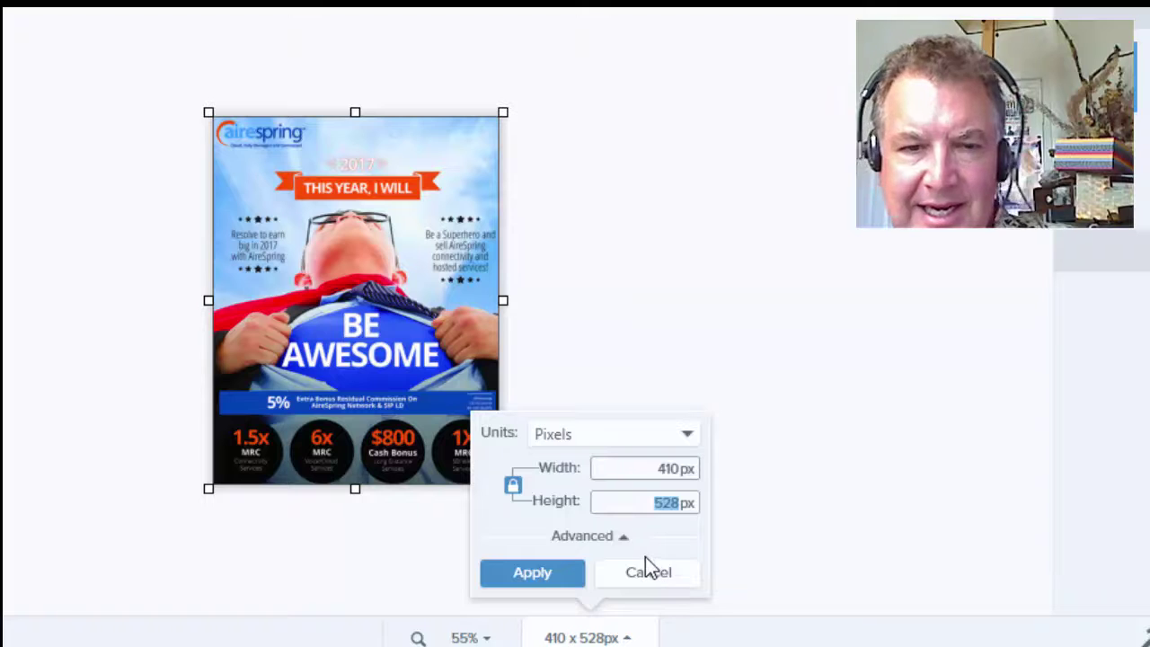
{"action": "type", "text": "455"}
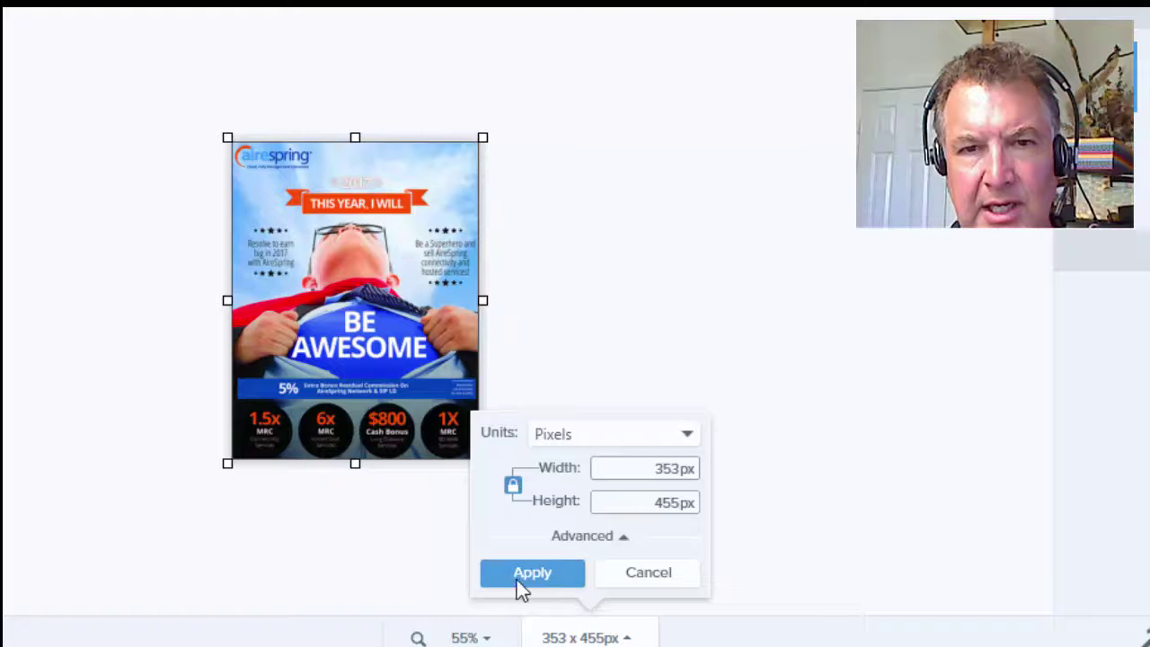
{"action": "left_click", "coordinate": [636, 580]}
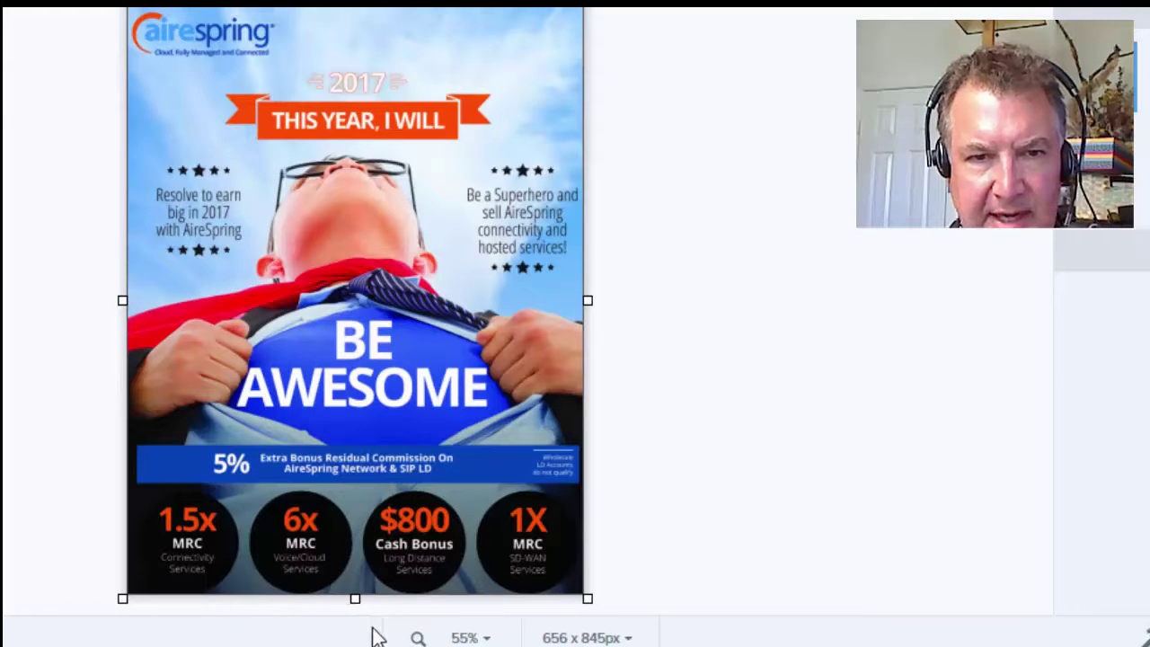
Crop the flyer's lower edge to about 654 x 785 px and scale the image proportionally to a height of 455 px.
{"action": "left_click_drag", "start_coordinate": [354, 598], "coordinate": [357, 557]}
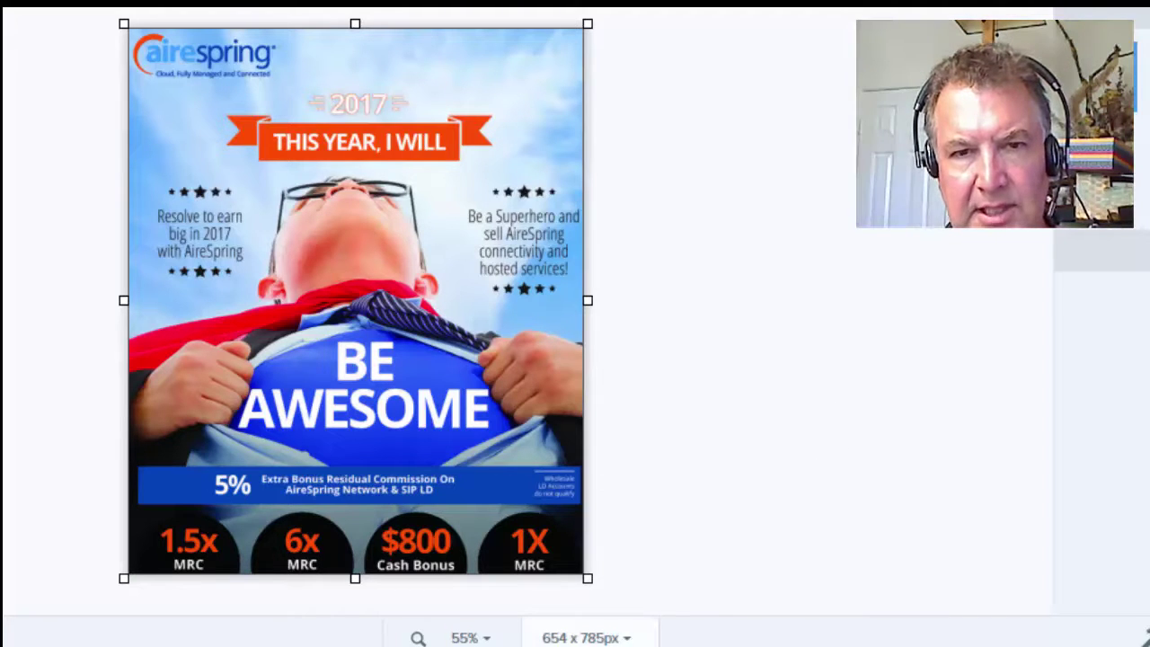
{"action": "left_click", "coordinate": [627, 638]}
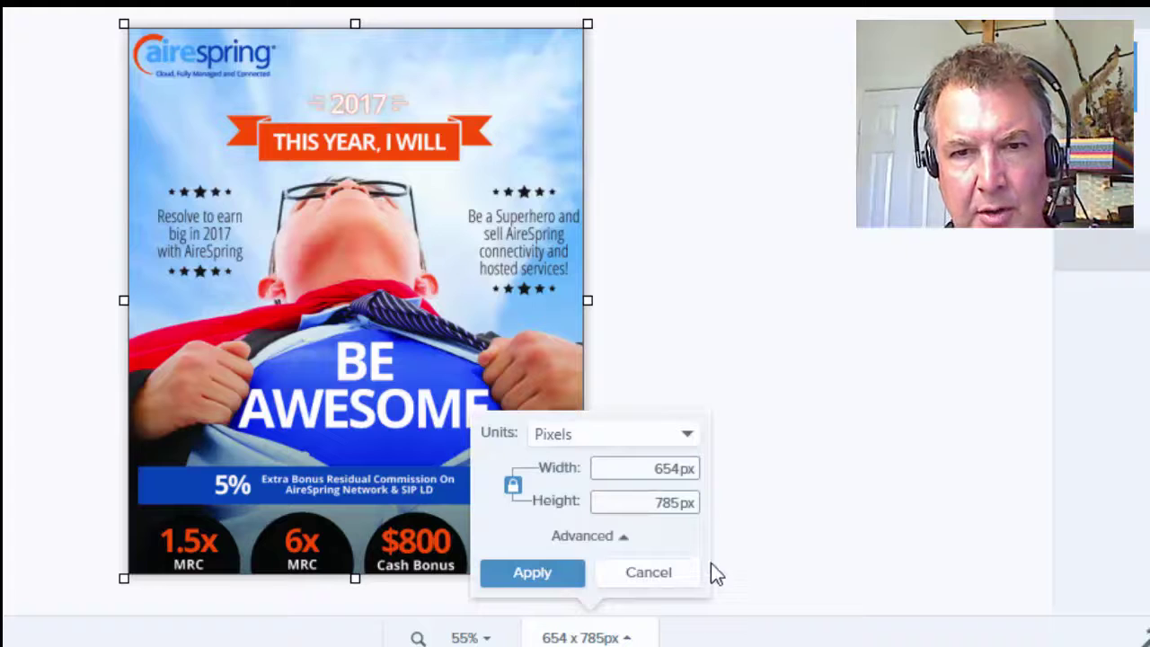
{"action": "left_click", "coordinate": [660, 468]}
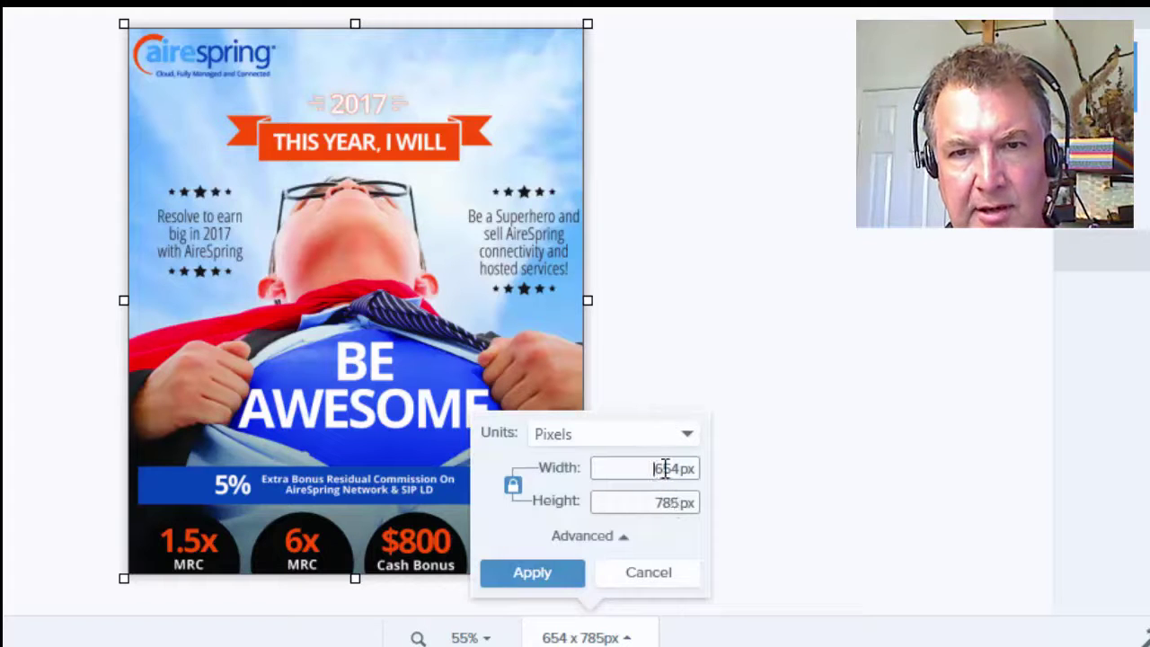
{"action": "left_click_drag", "start_coordinate": [652, 468], "coordinate": [688, 477]}
{"action": "type", "text": "410"}
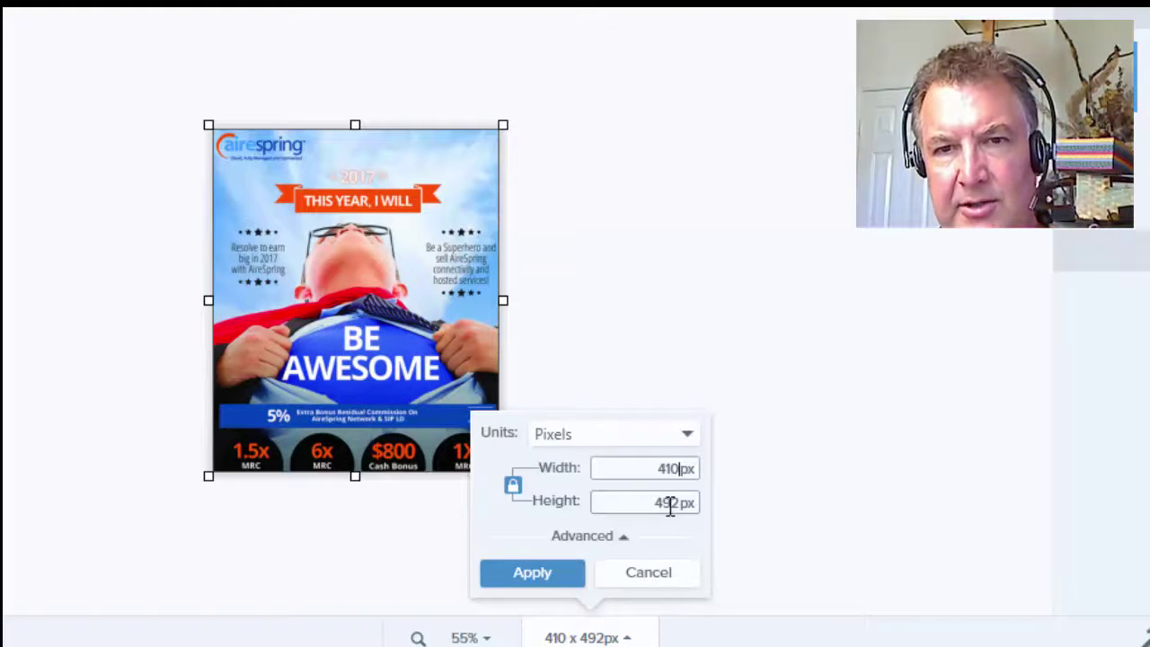
{"action": "mouse_move", "coordinate": [654, 501]}
{"action": "left_mouse_down"}
{"action": "mouse_move", "coordinate": [681, 502]}
{"action": "mouse_move", "coordinate": [646, 502]}
{"action": "left_mouse_up"}
{"action": "type", "text": "455"}
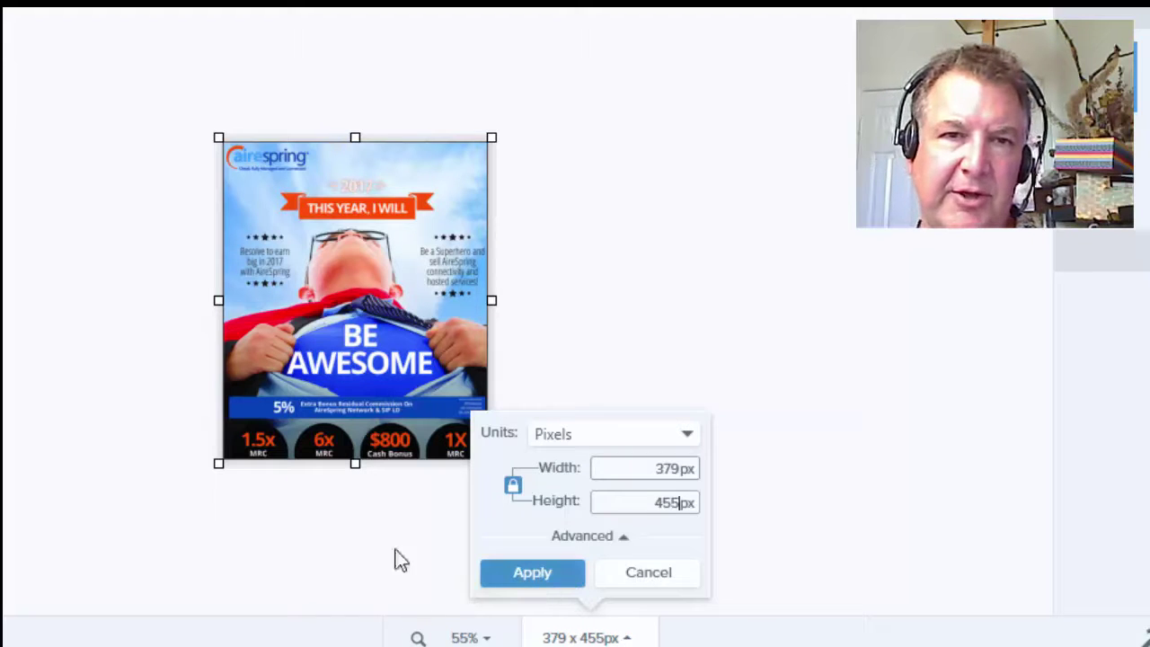
{"action": "left_click", "coordinate": [529, 573]}
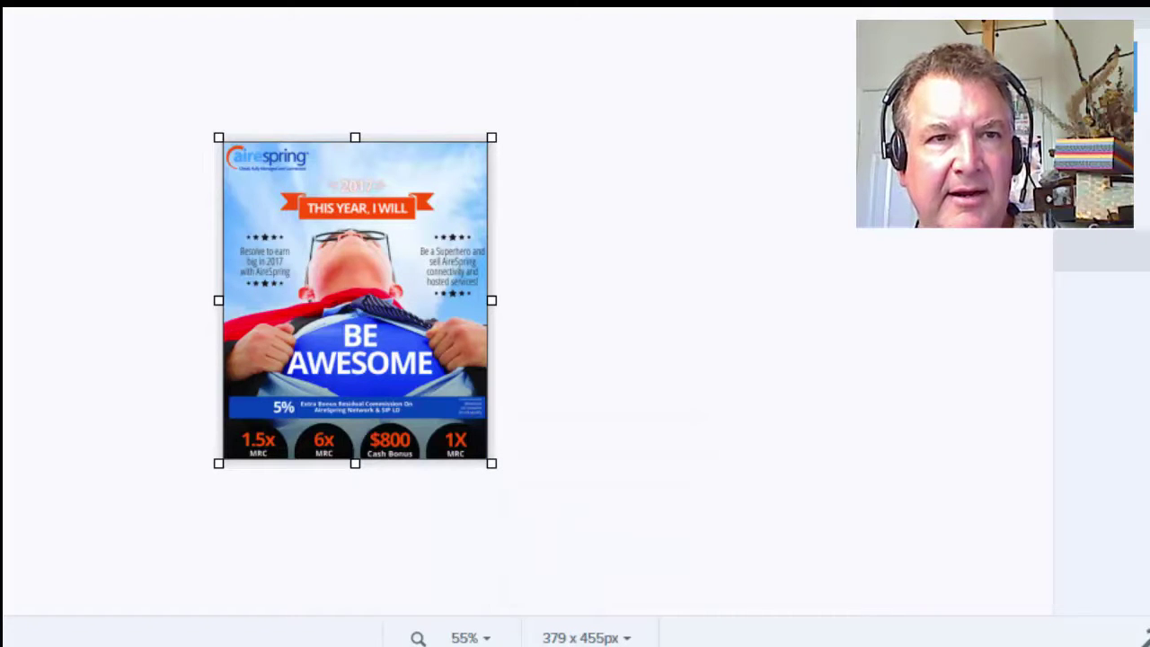
Save the resized flyer image as ariespring1.png.
{"action": "key", "text": "ctrl+shift+s"}
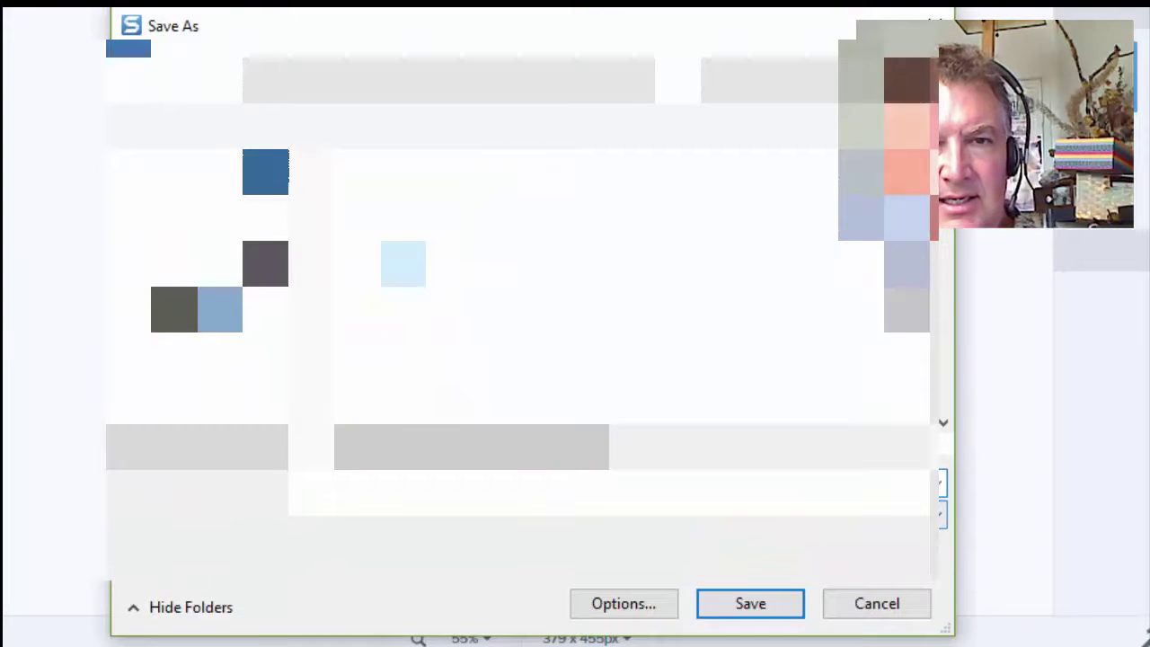
{"action": "type", "text": "art"}
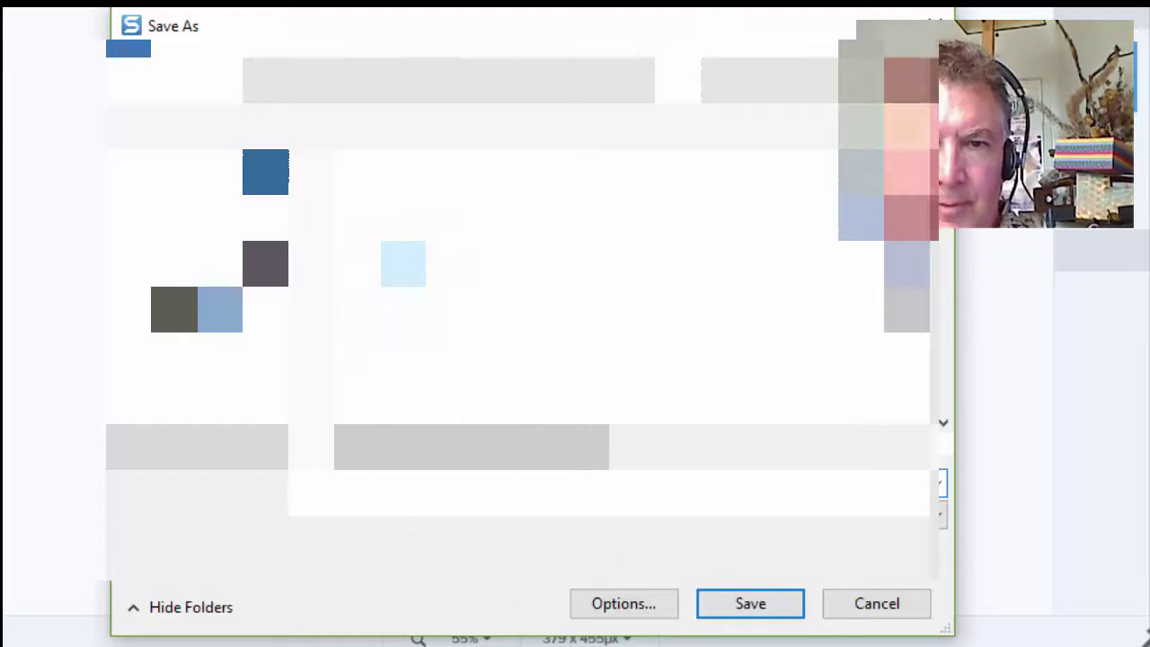
{"action": "left_click", "coordinate": [744, 608]}
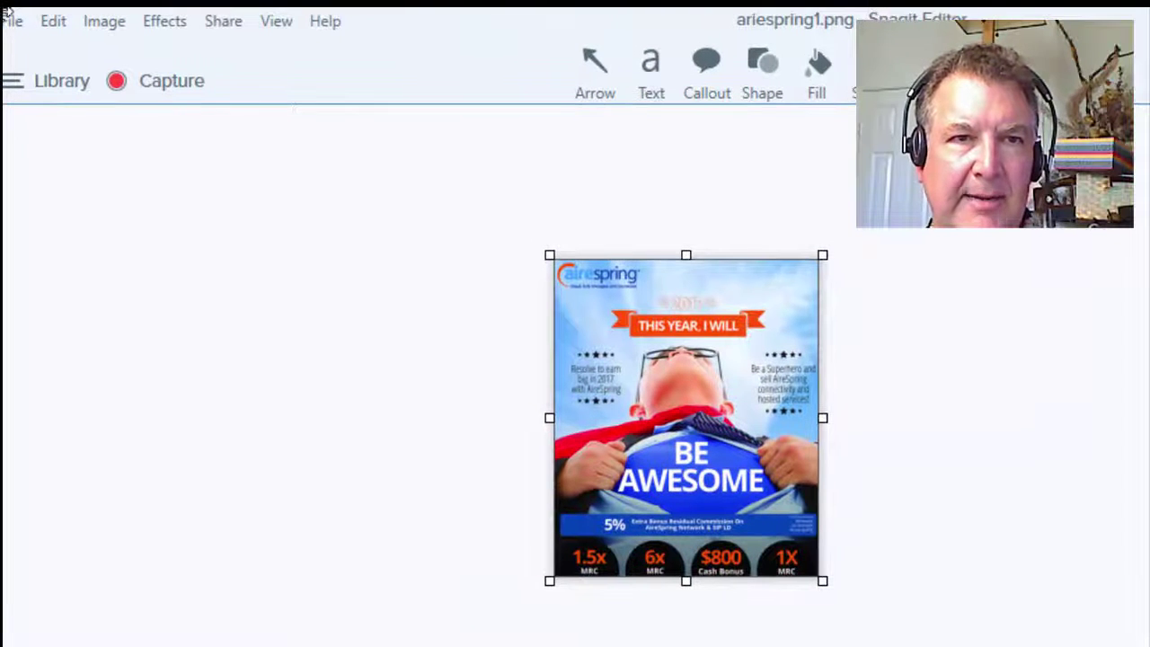
Resize the canvas to a width of 1026 px, keeping the flyer centred and the height at 455 px.
{"action": "left_click", "coordinate": [114, 27]}
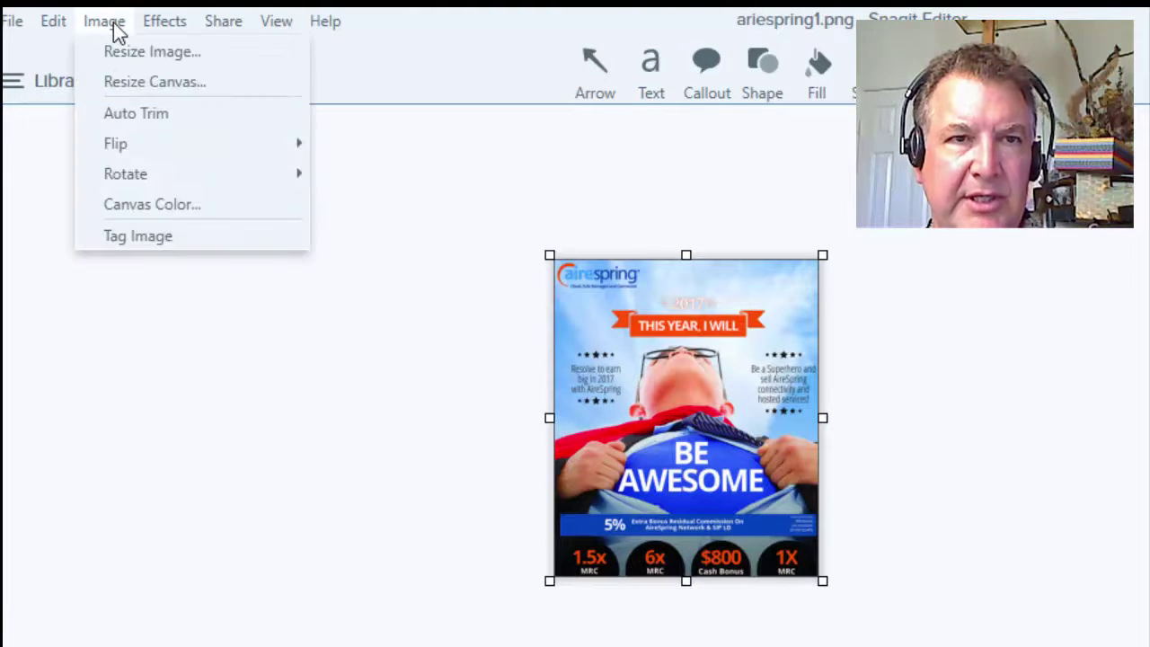
{"action": "left_click", "coordinate": [133, 82]}
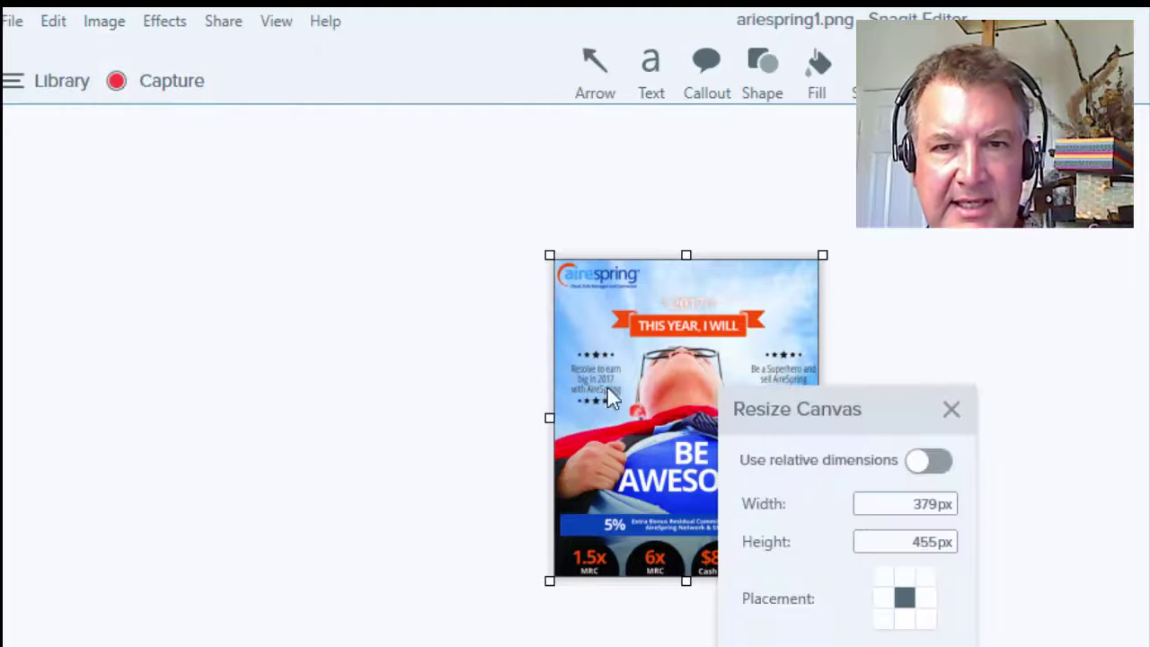
{"action": "double_click", "coordinate": [911, 504]}
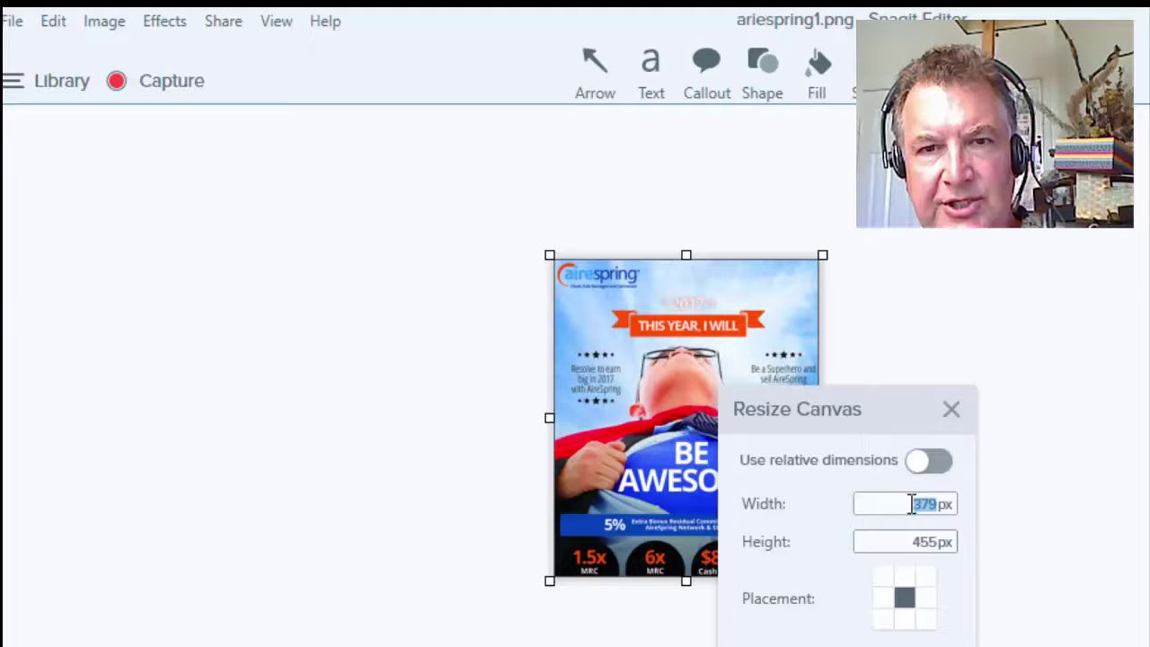
{"action": "type", "text": "10"}
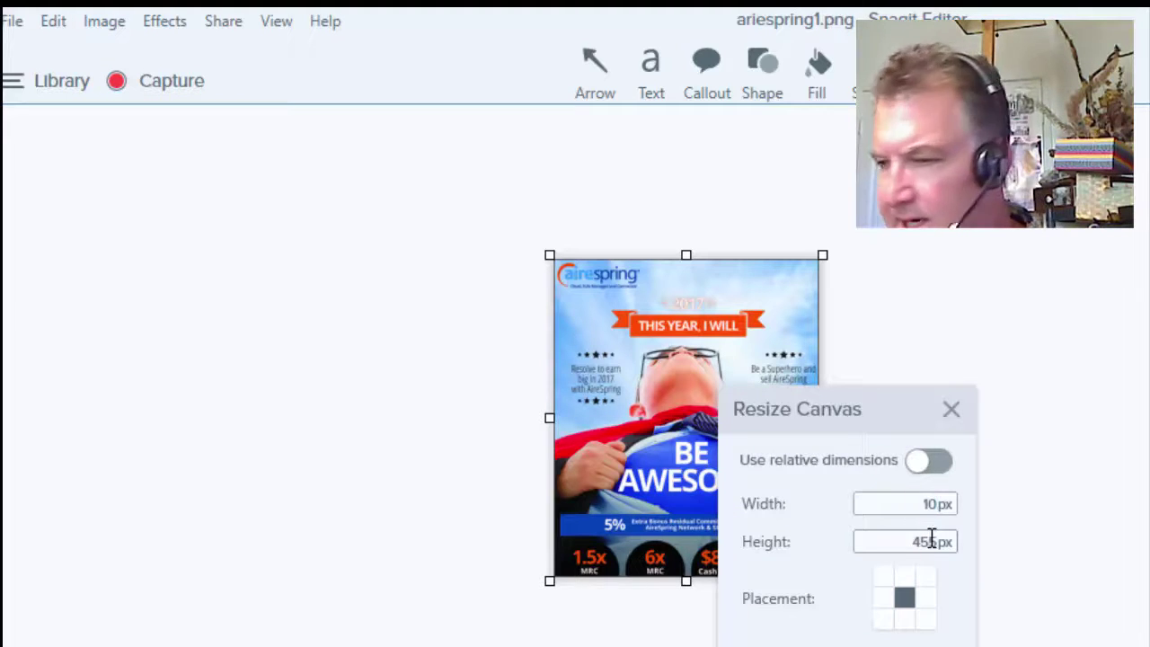
{"action": "type", "text": "26"}
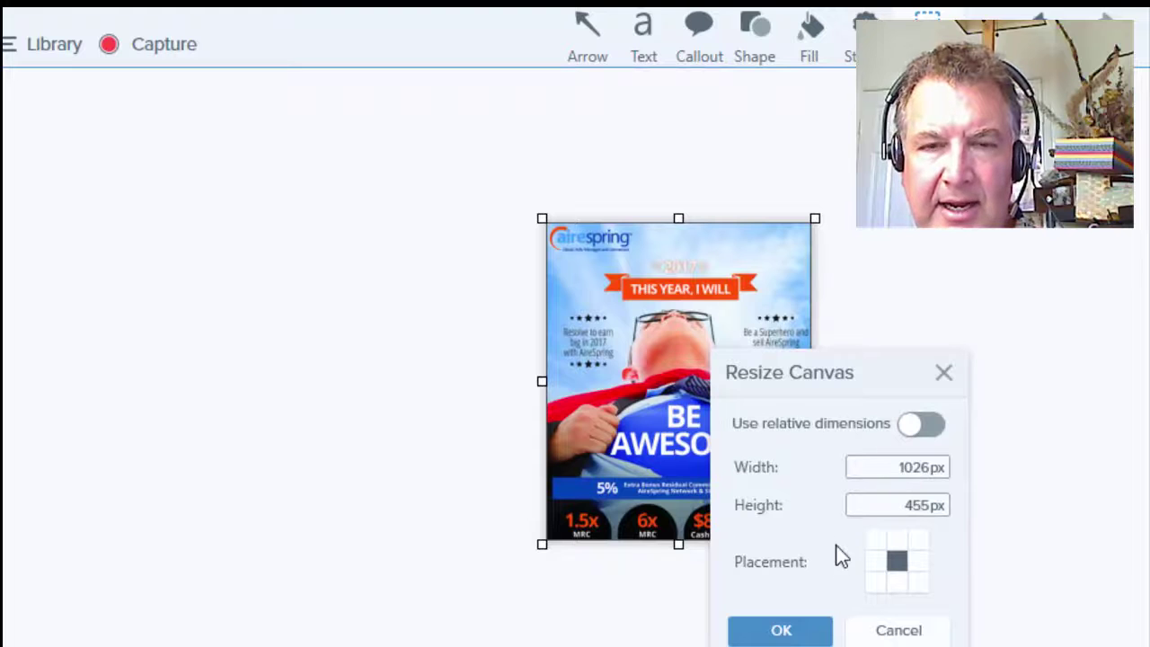
{"action": "left_click", "coordinate": [779, 631]}
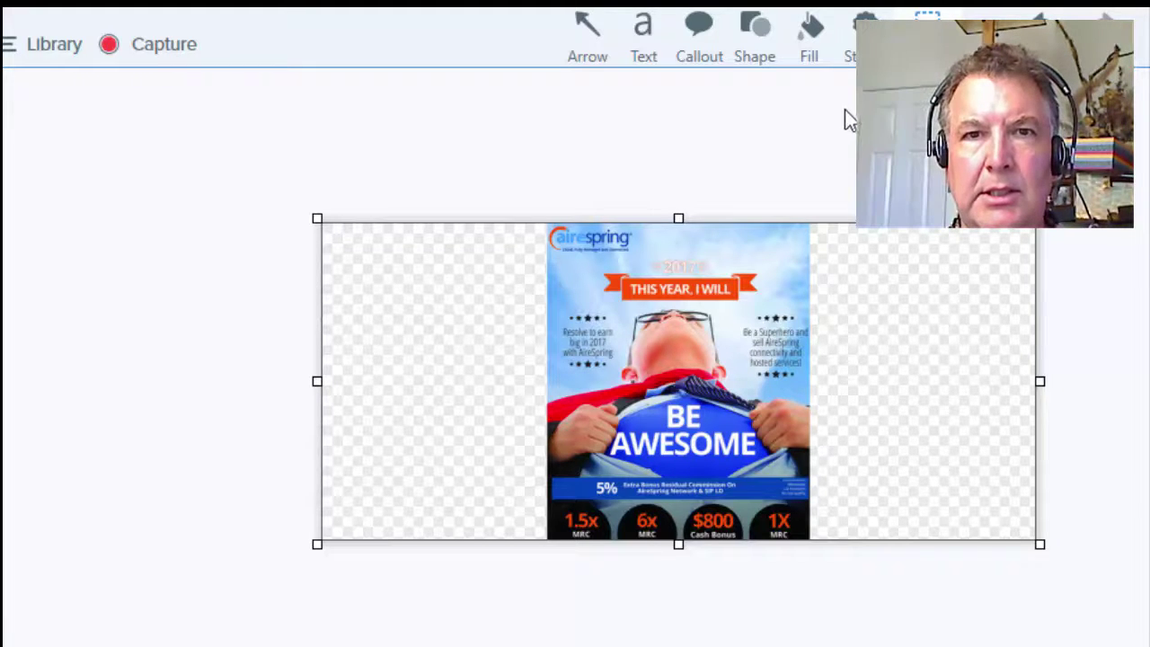
Fill the transparent canvas areas on both sides of the flyer with white.
{"action": "left_click", "coordinate": [818, 38]}
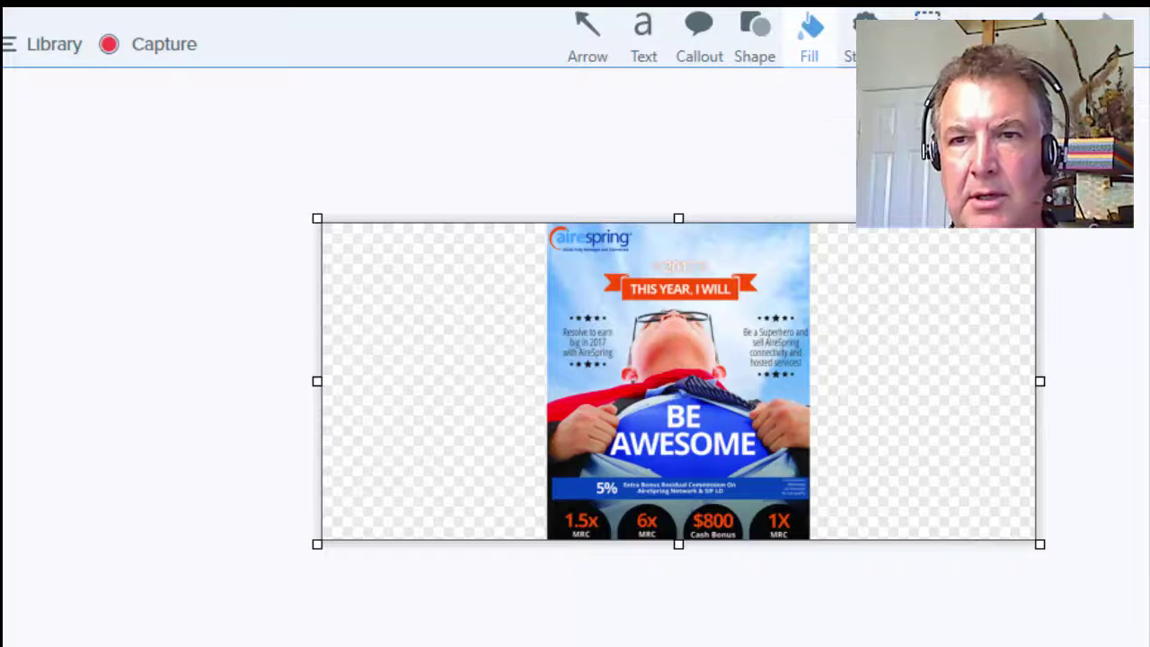
{"action": "left_click", "coordinate": [960, 397]}
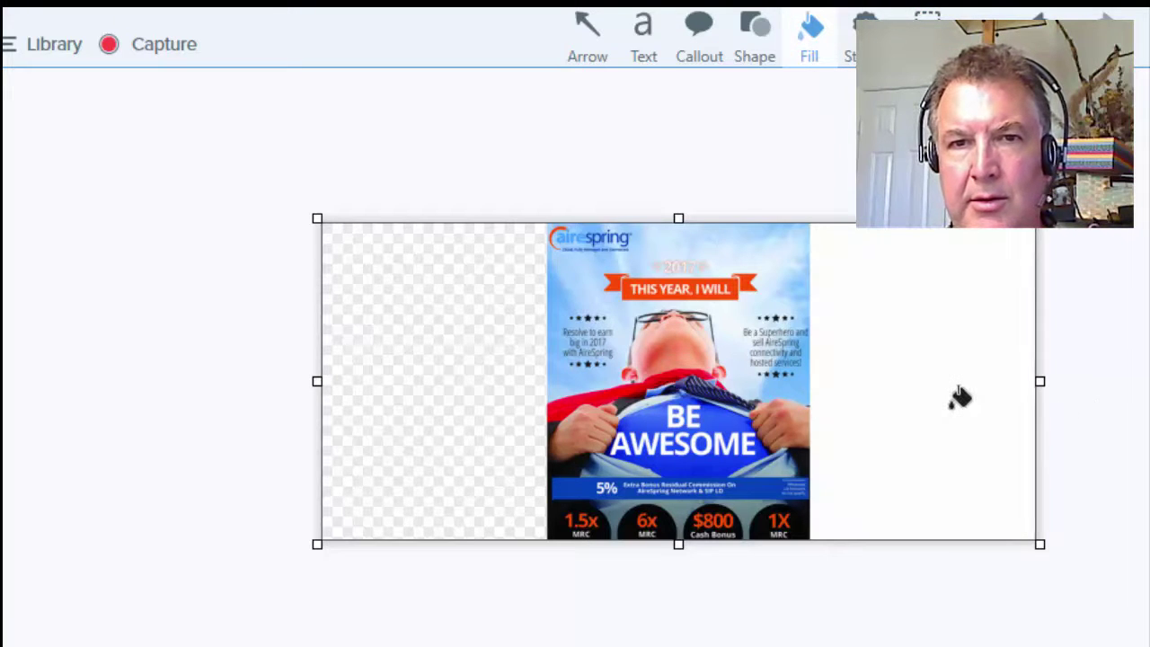
{"action": "left_click", "coordinate": [510, 353]}
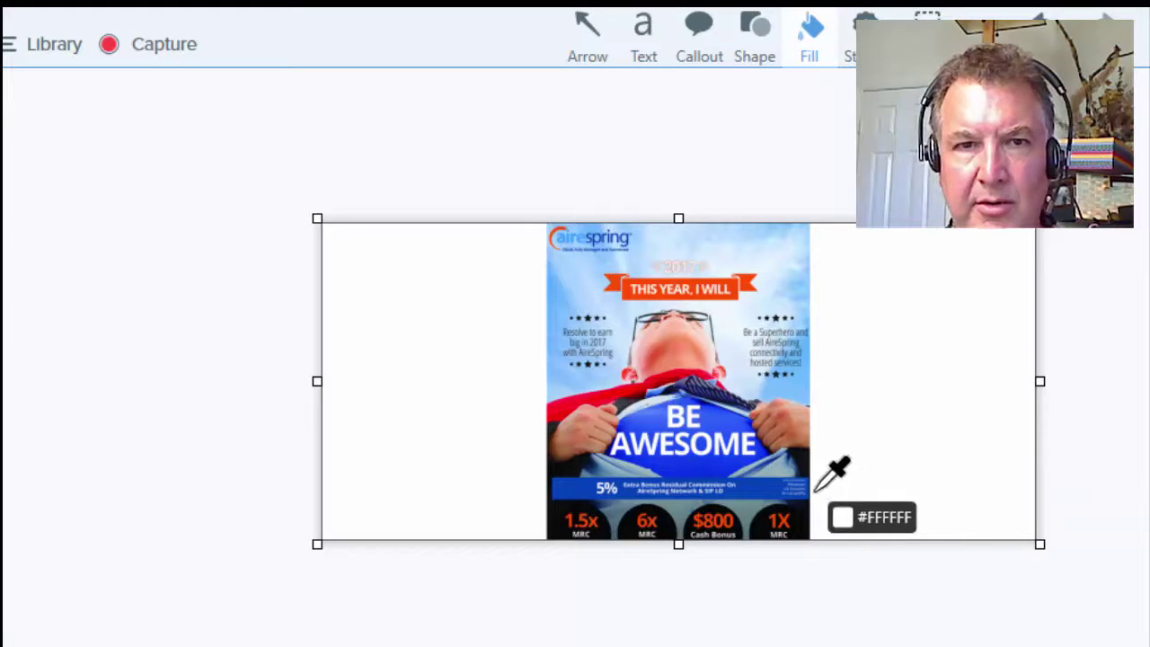
Sample the light blue of the flyer's sky and fill the canvas areas on both sides of the flyer with it.
{"action": "left_click", "coordinate": [747, 232]}
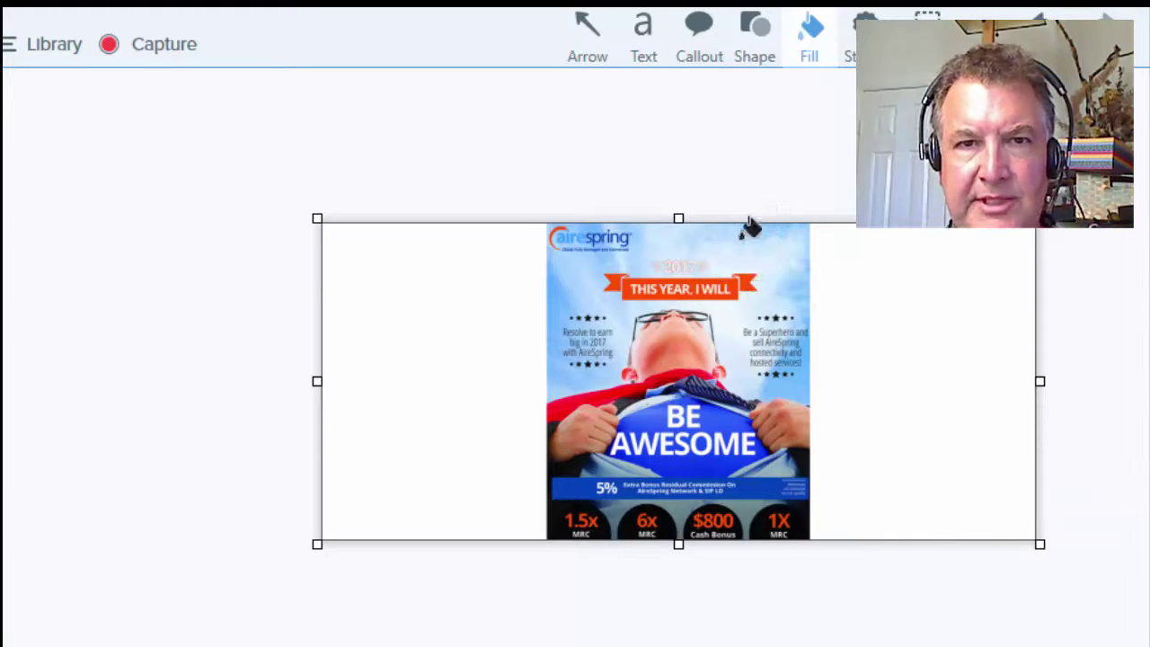
{"action": "left_click", "coordinate": [876, 292]}
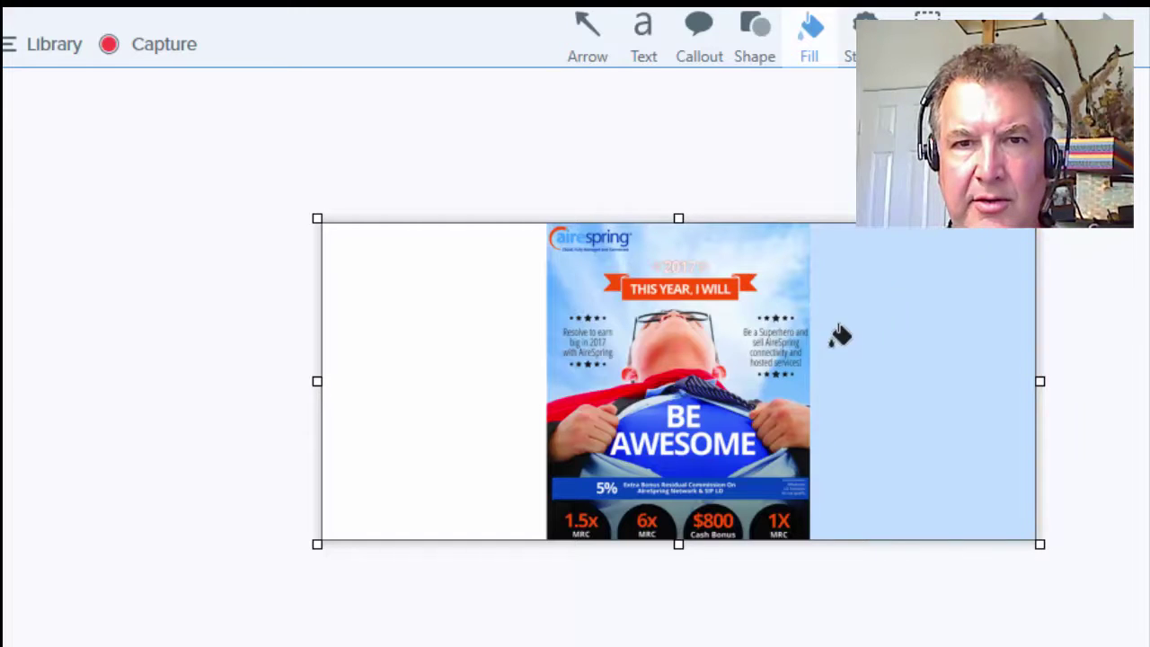
{"action": "left_click", "coordinate": [491, 371]}
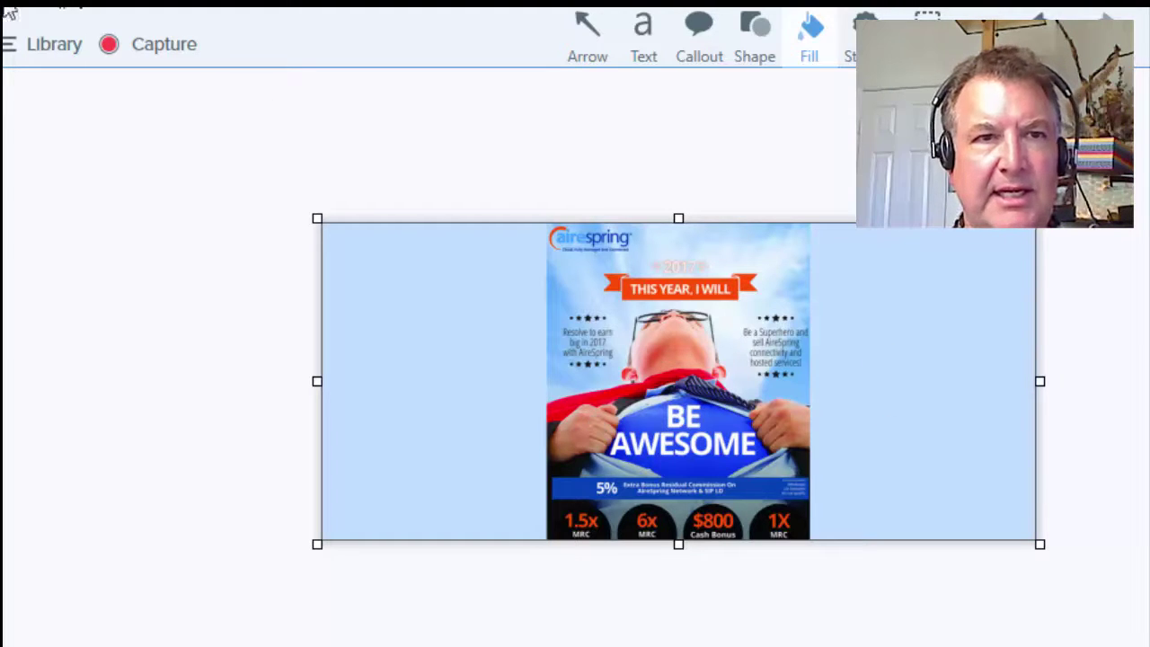
{"action": "left_click", "coordinate": [9, 43]}
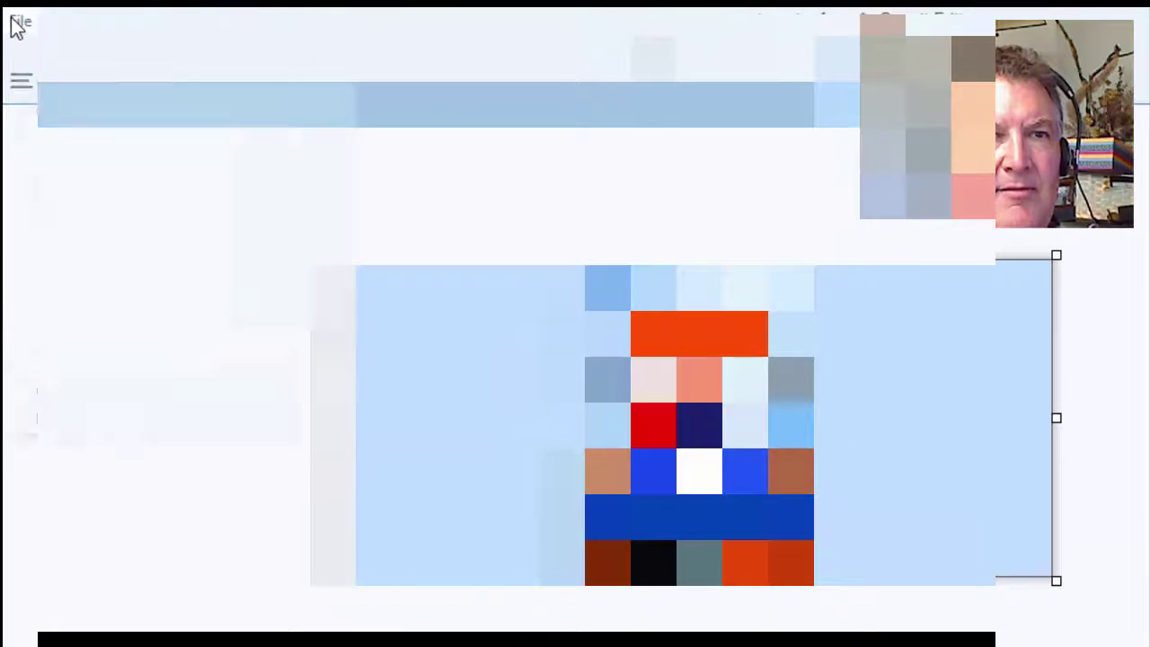
{"action": "left_click", "coordinate": [16, 23]}
{"action": "key", "text": "Escape"}
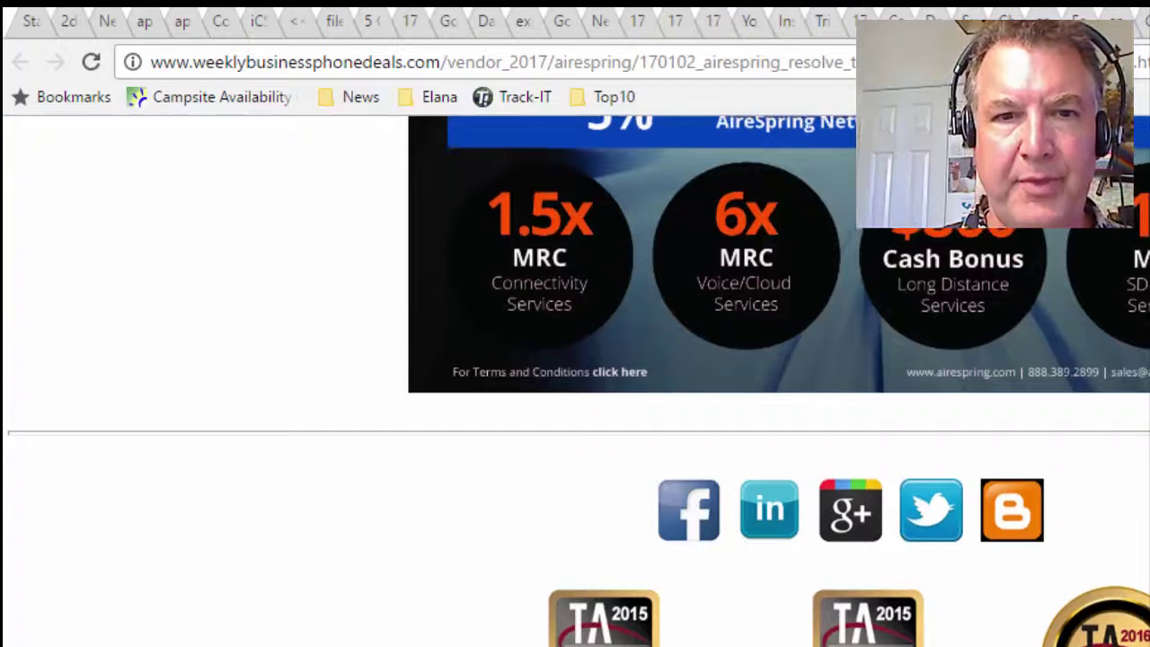
Capture the whole AireSpring eblast page from its top with Snagit as a vertical scrolling area.
{"action": "scroll", "coordinate": [773, 377], "scroll_direction": "up", "scroll_amount": 10}
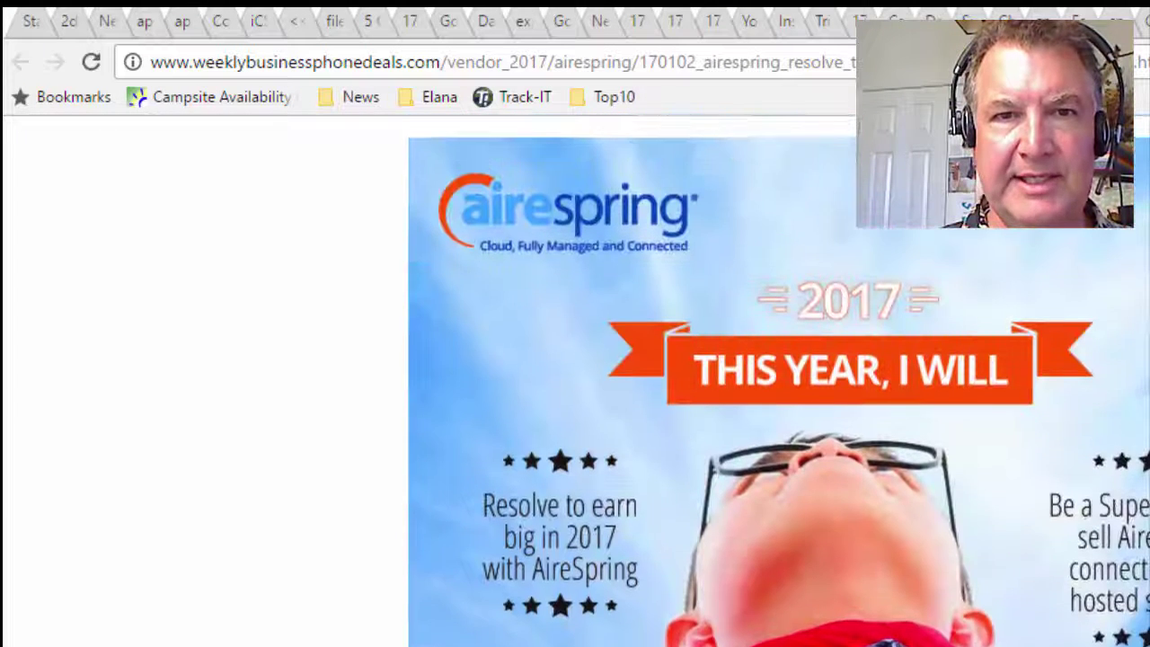
{"action": "scroll", "coordinate": [773, 377], "scroll_direction": "up", "scroll_amount": 1}
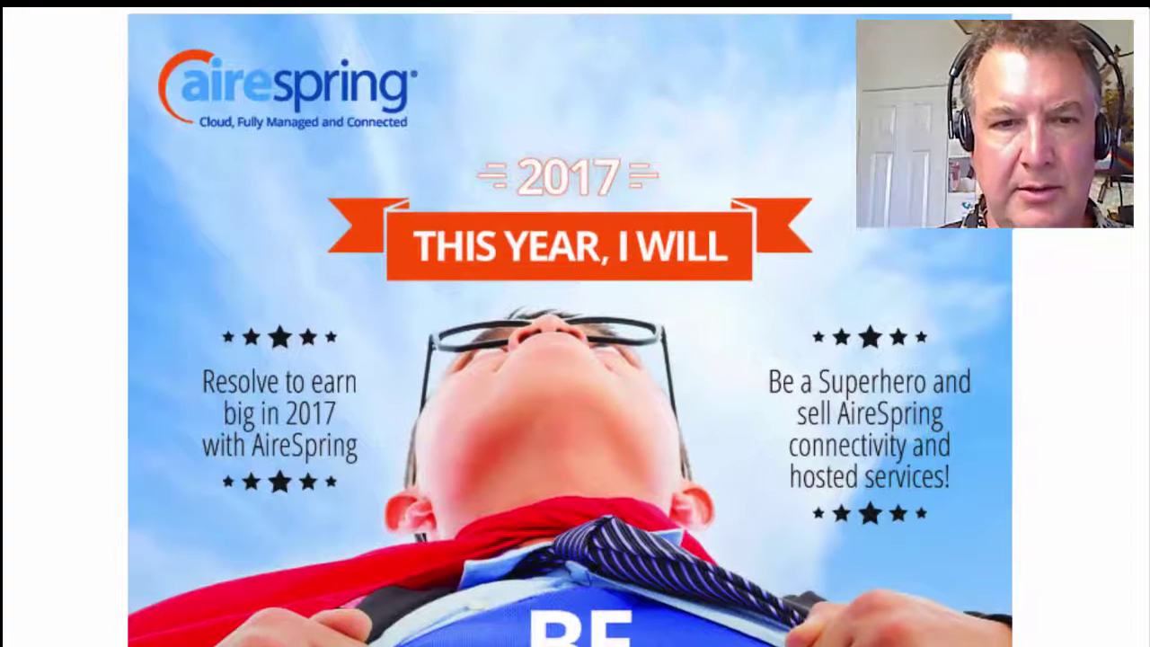
{"action": "key", "text": "alt+Tab"}
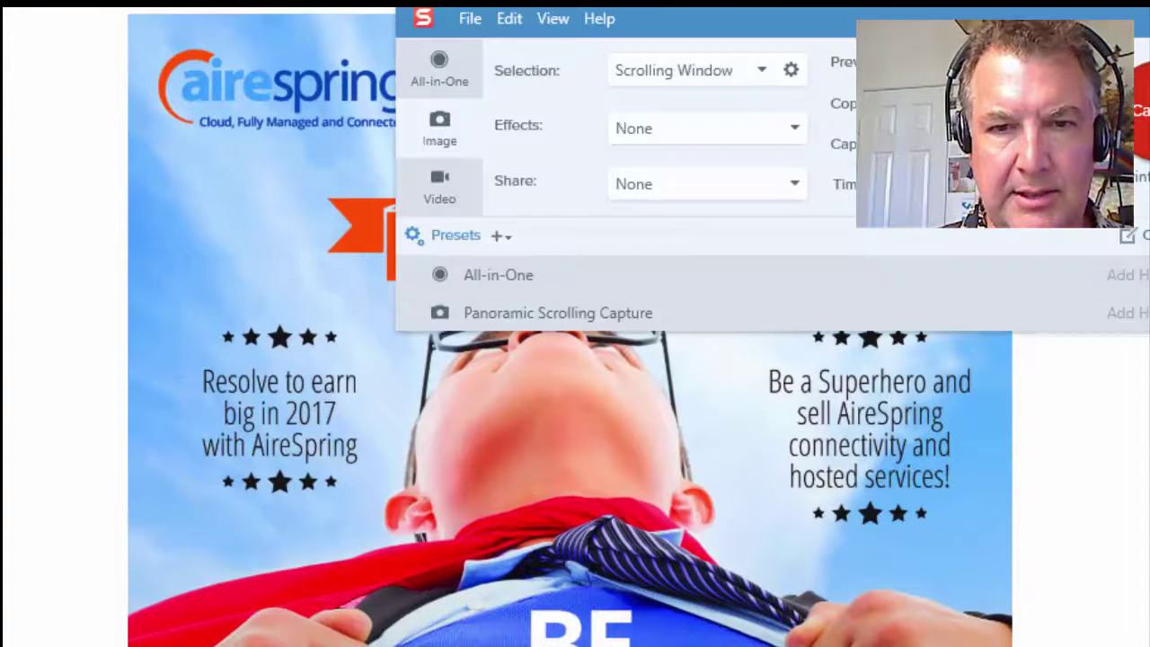
{"action": "key", "text": "alt+Tab"}
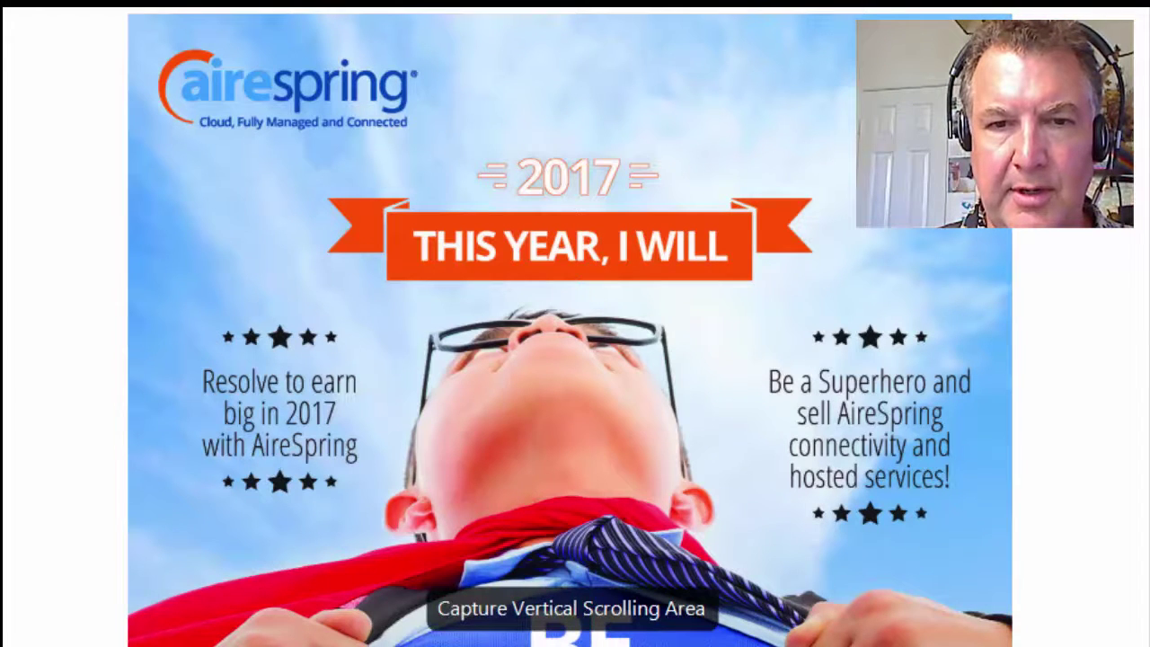
{"action": "left_click", "coordinate": [571, 608]}
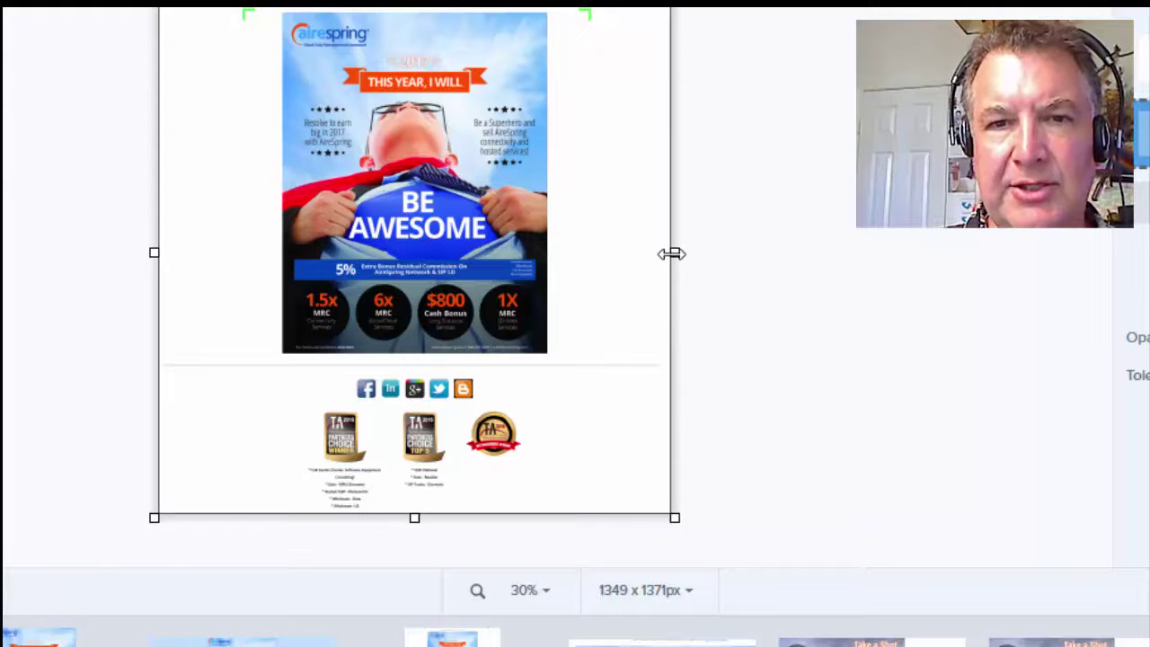
Trim the capture's canvas on both sides and above the flyer to the flyer's edges, about 696 x 1320 px.
{"action": "left_click_drag", "start_coordinate": [674, 252], "coordinate": [545, 296]}
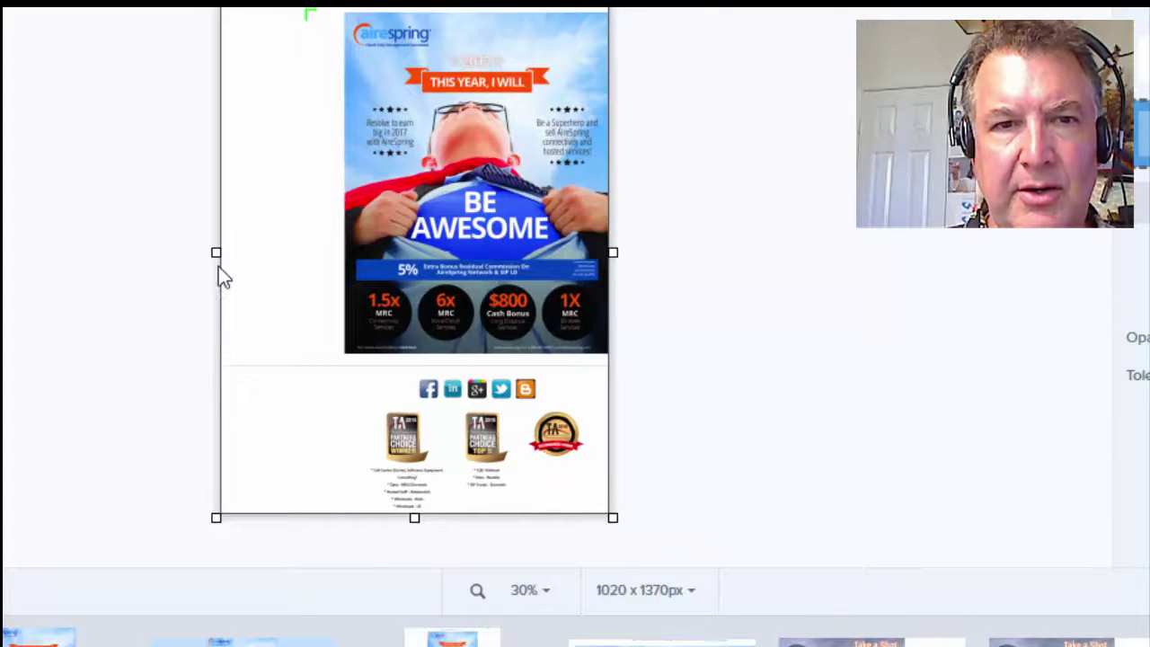
{"action": "left_click_drag", "start_coordinate": [216, 252], "coordinate": [341, 239]}
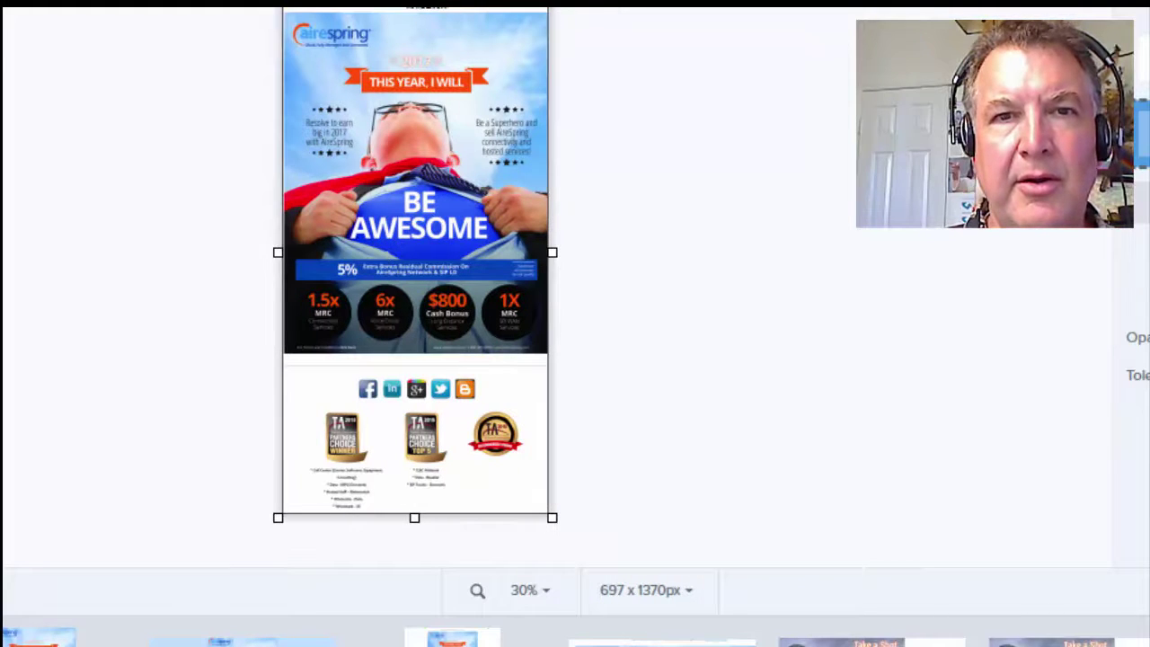
{"action": "left_click_drag", "start_coordinate": [414, 7], "coordinate": [416, 12]}
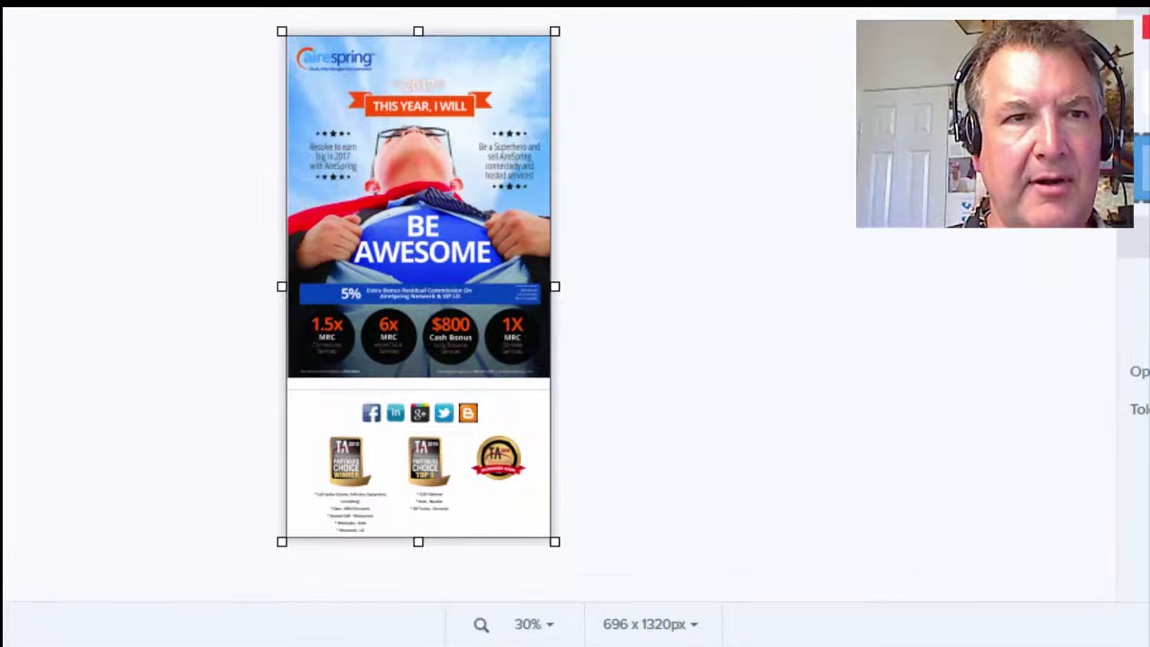
Save the trimmed capture as a new image file.
{"action": "key", "text": "alt+f"}
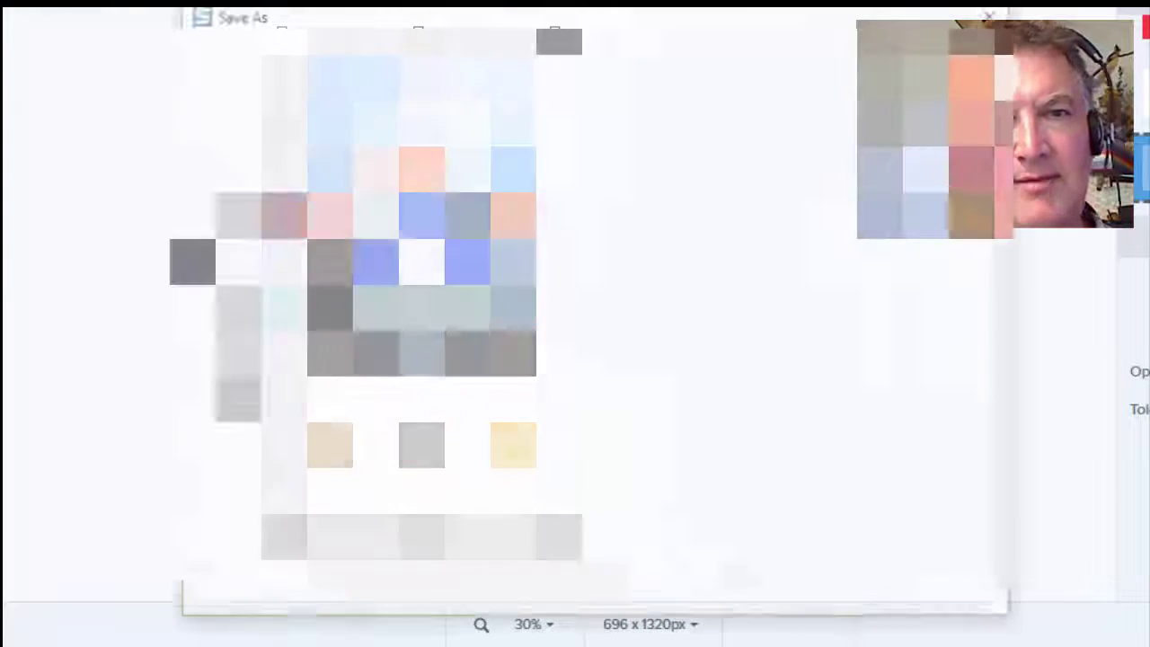
{"action": "left_click", "coordinate": [629, 169]}
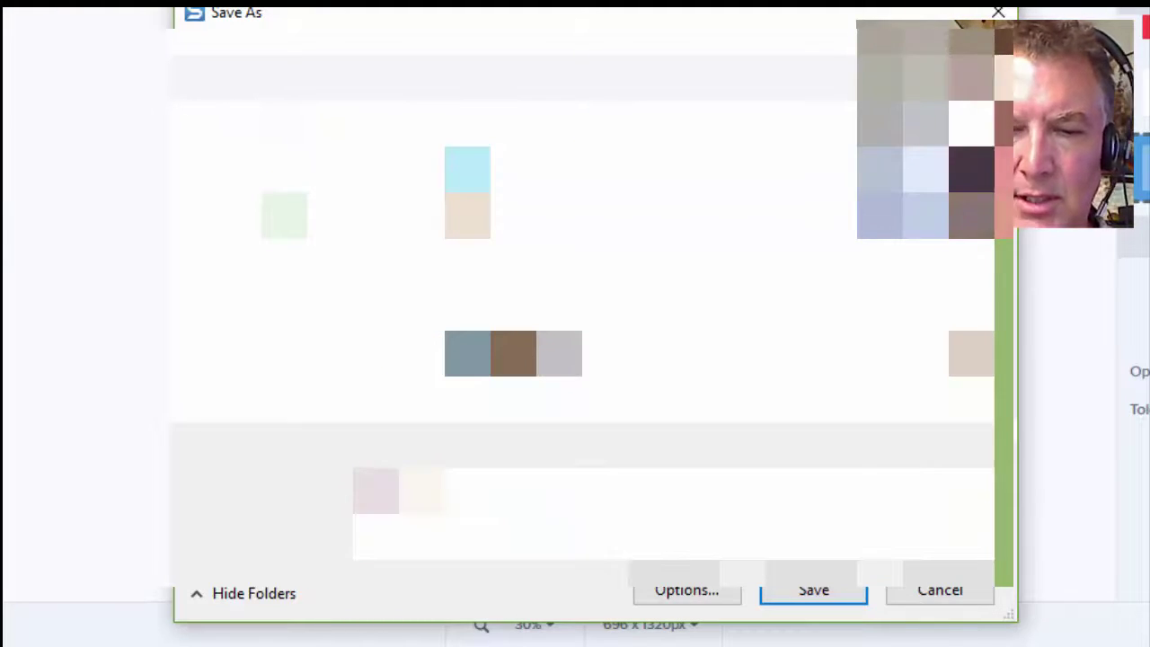
{"action": "left_click", "coordinate": [819, 600]}
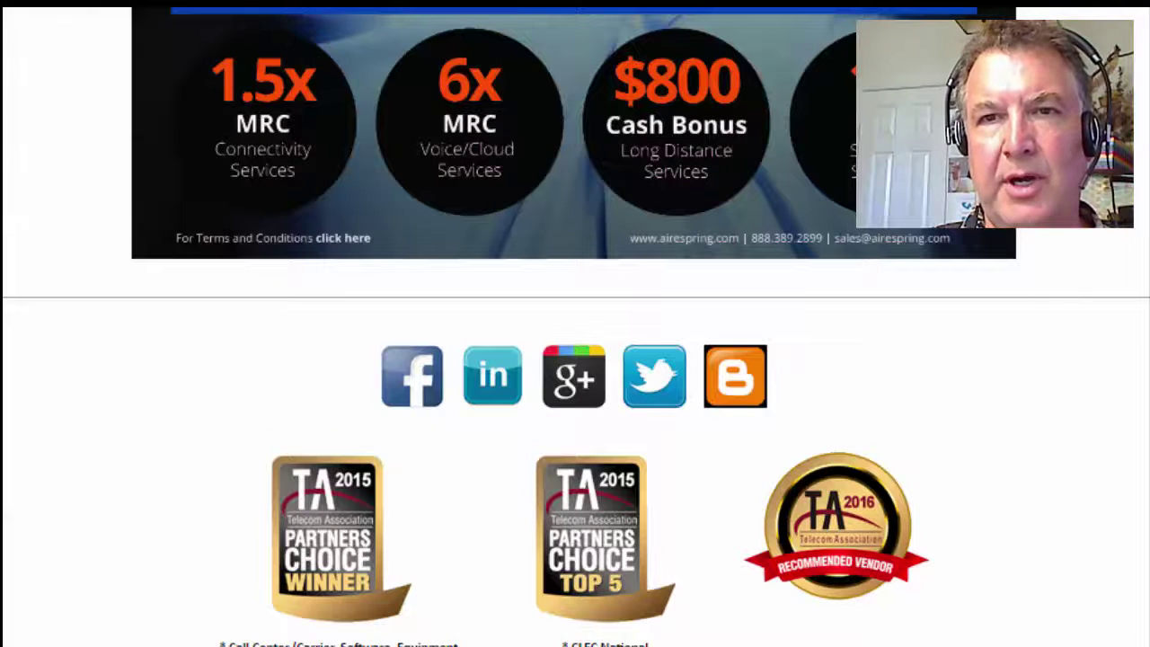
Switch to NationBuilder and start a new post in the blog of the Channel Partner News site.
{"action": "scroll", "coordinate": [575, 324], "scroll_direction": "up", "scroll_amount": 6}
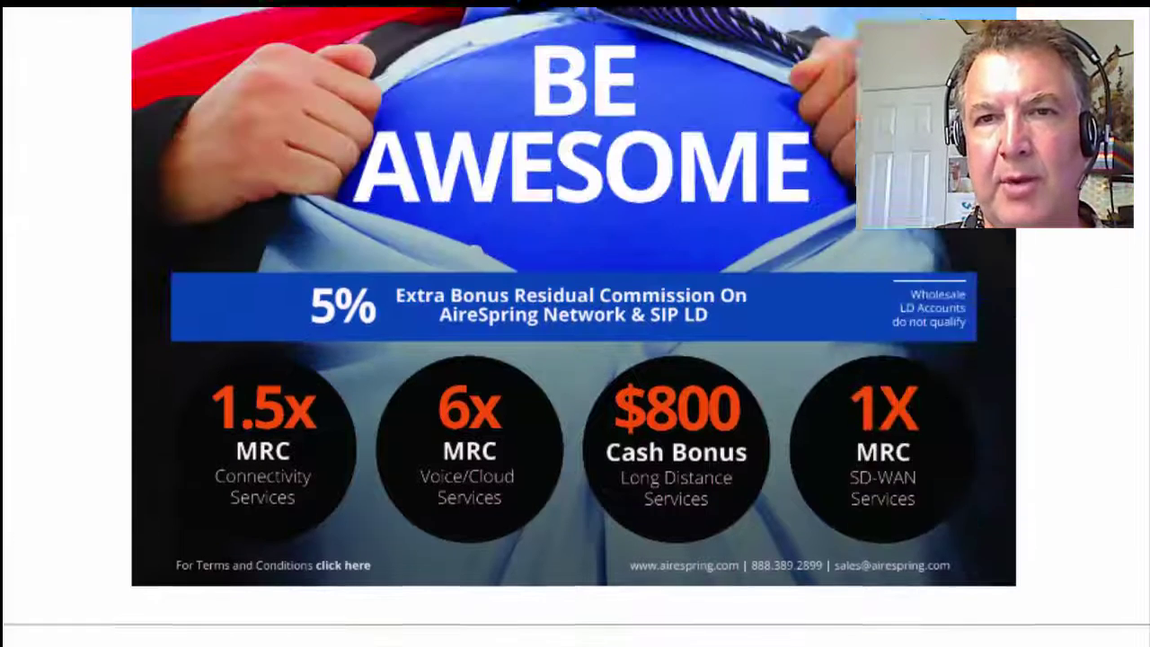
{"action": "scroll", "coordinate": [575, 324], "scroll_direction": "up", "scroll_amount": 5}
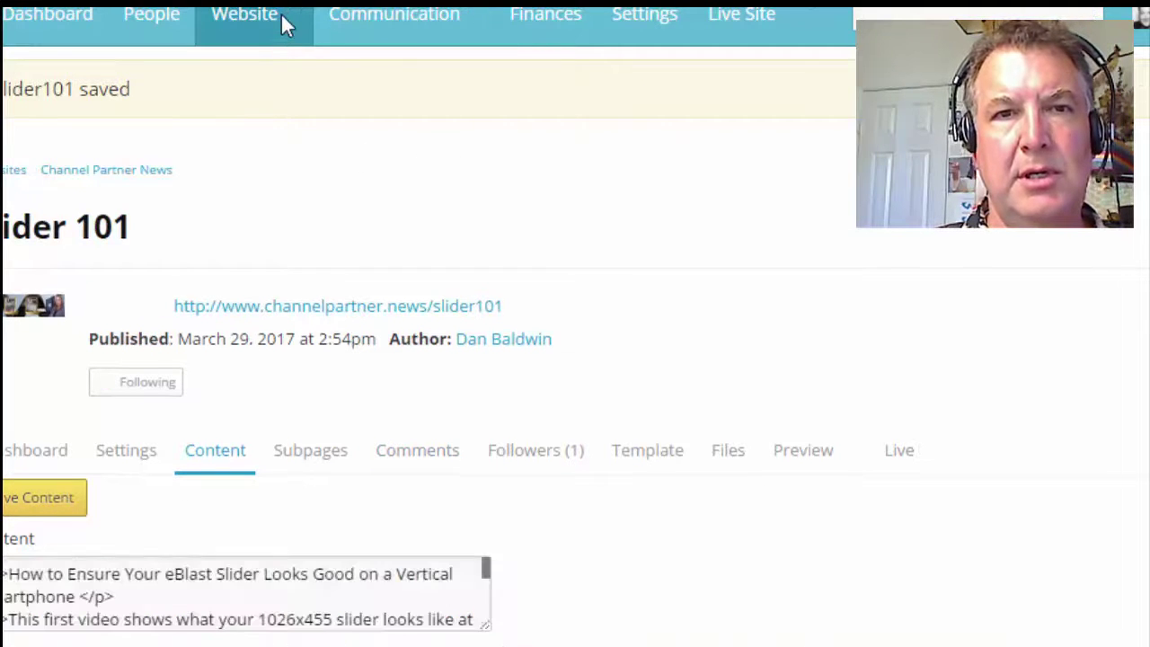
{"action": "left_click", "coordinate": [252, 14]}
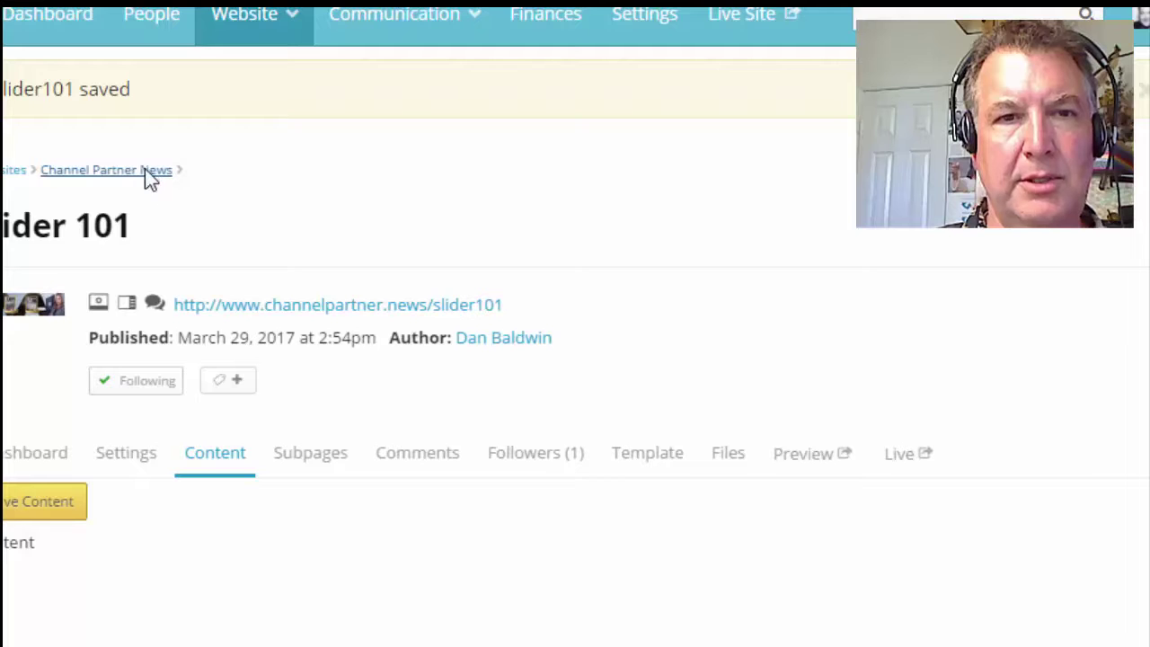
{"action": "left_click", "coordinate": [147, 171]}
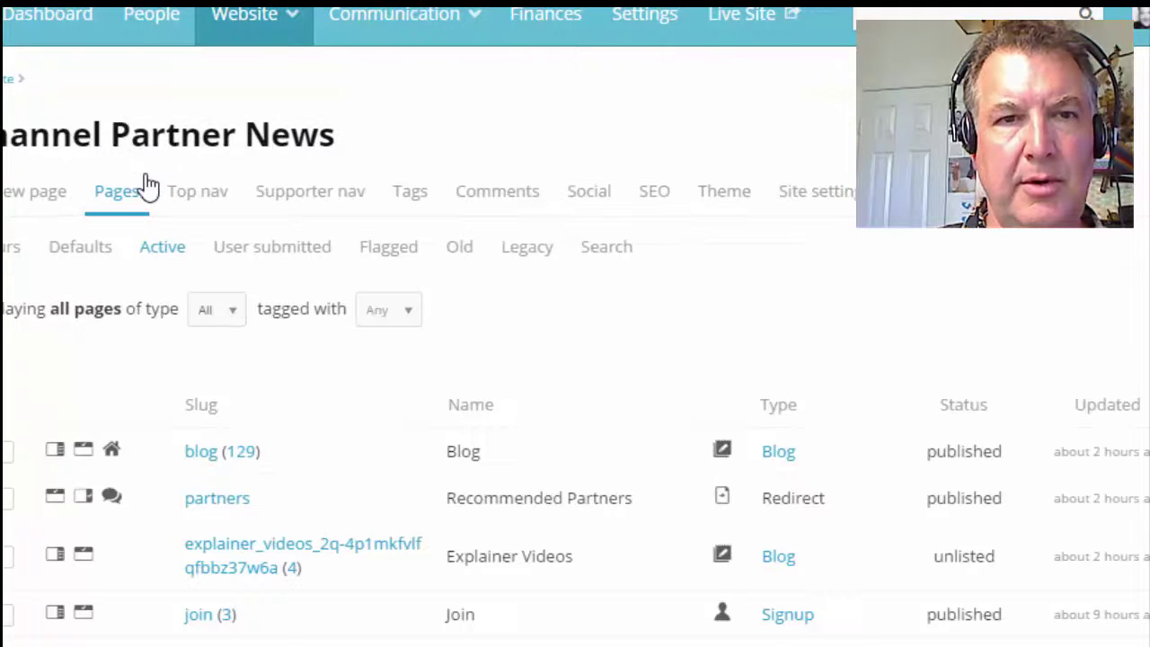
{"action": "left_click", "coordinate": [207, 458]}
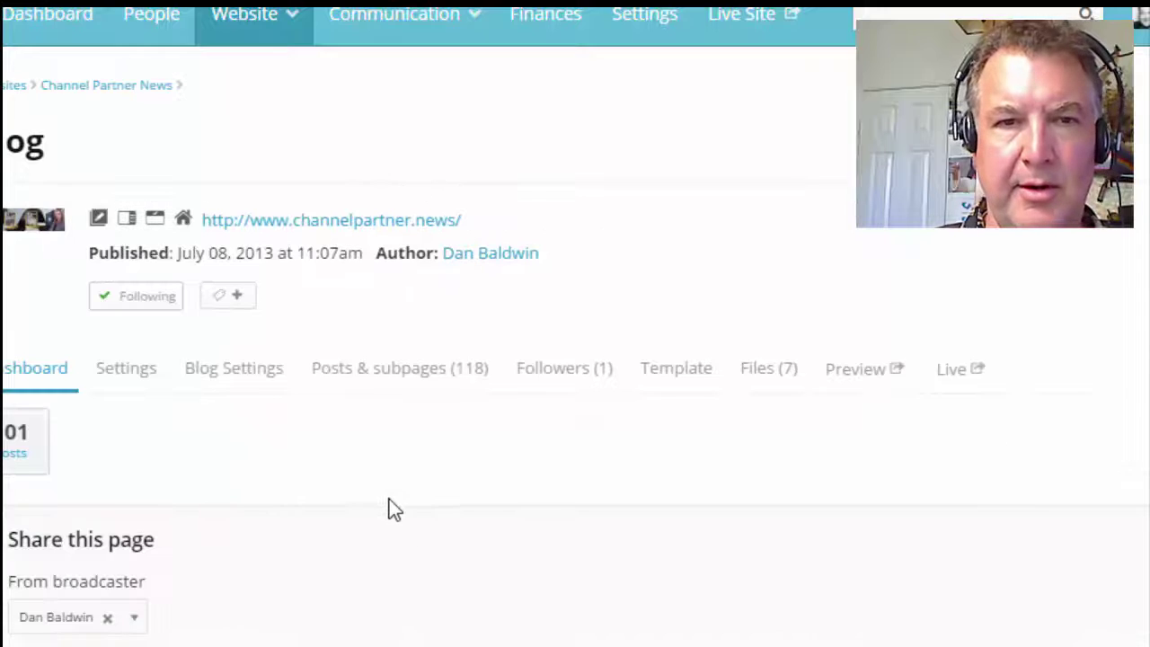
{"action": "left_click", "coordinate": [412, 376]}
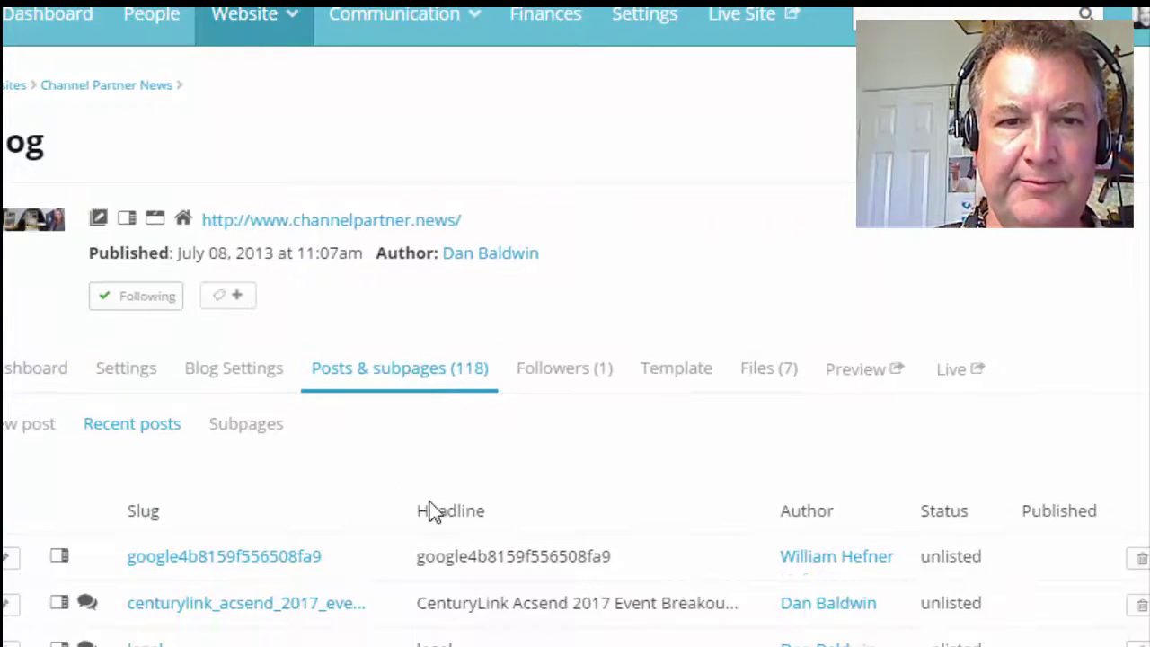
{"action": "left_click", "coordinate": [38, 427]}
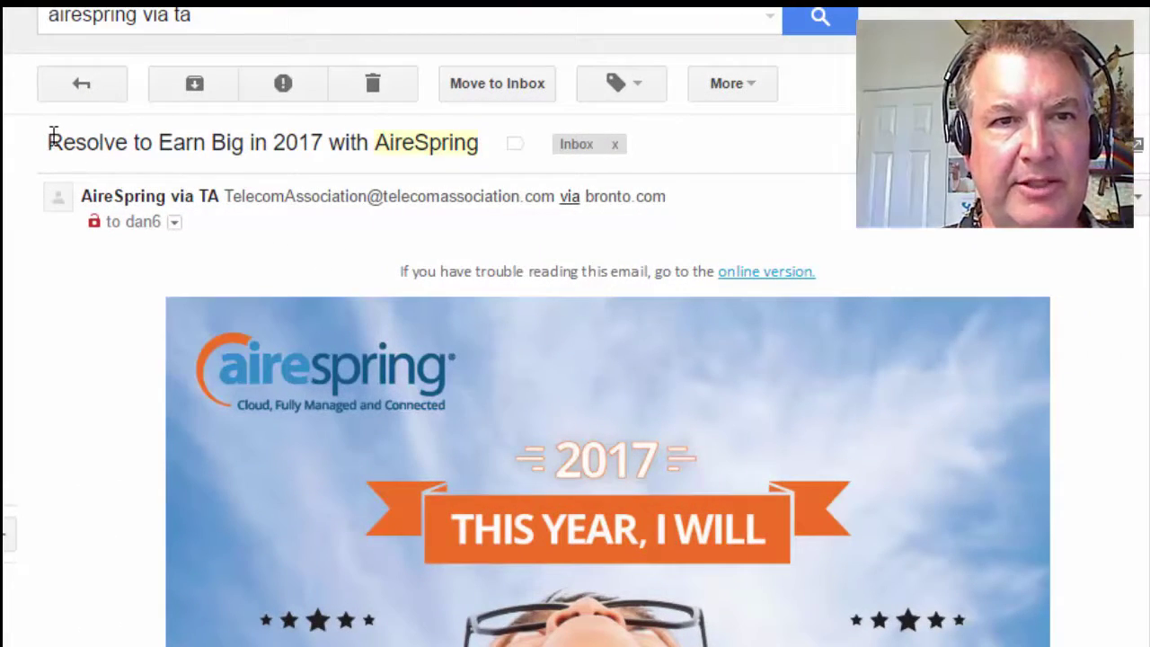
Copy the email's subject line, Resolve to Earn Big in 2017 with AireSpring, into the new post's headline.
{"action": "left_click_drag", "start_coordinate": [53, 135], "coordinate": [479, 134]}
{"action": "right_click", "coordinate": [455, 149]}
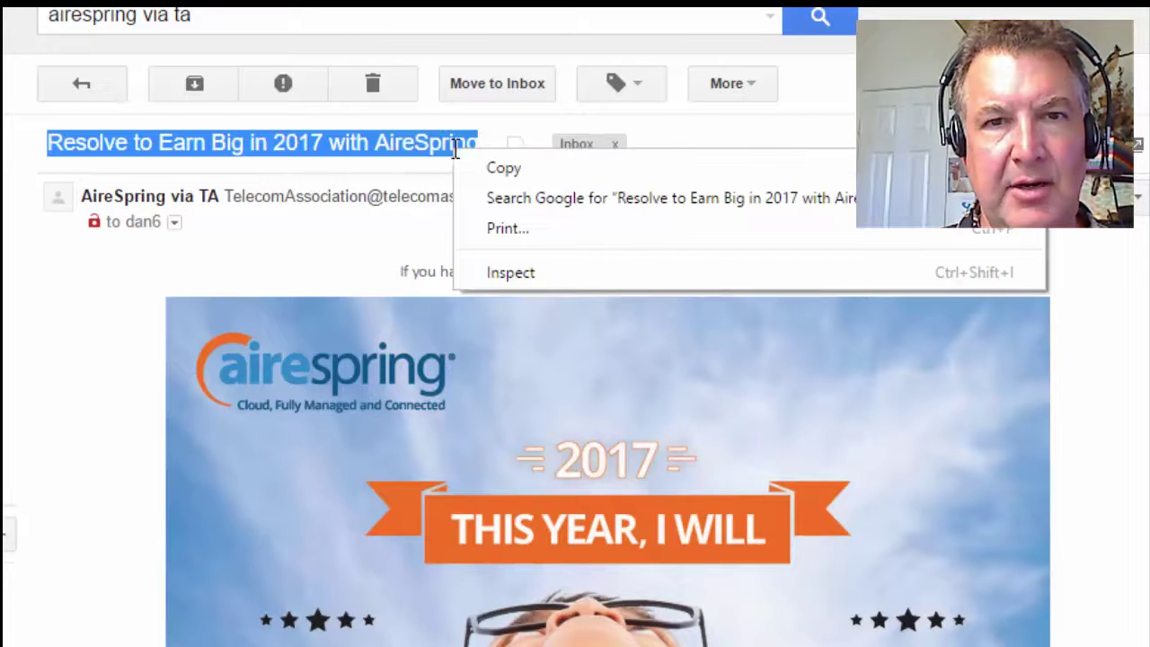
{"action": "left_click", "coordinate": [503, 171]}
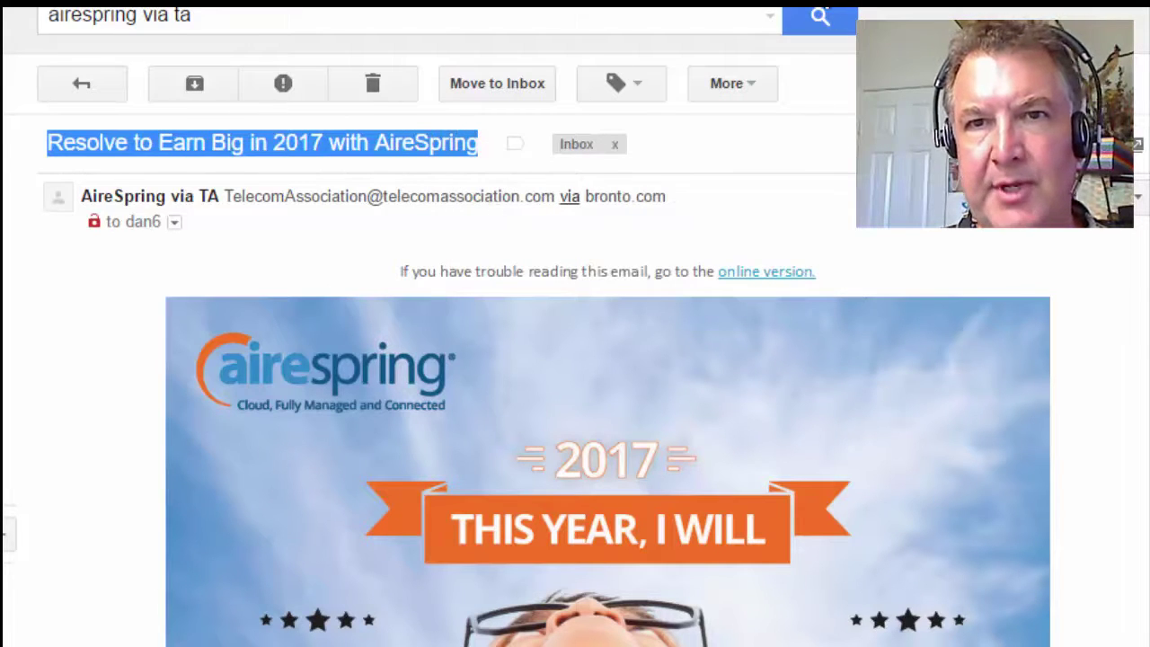
{"action": "key", "text": "ctrl+Tab"}
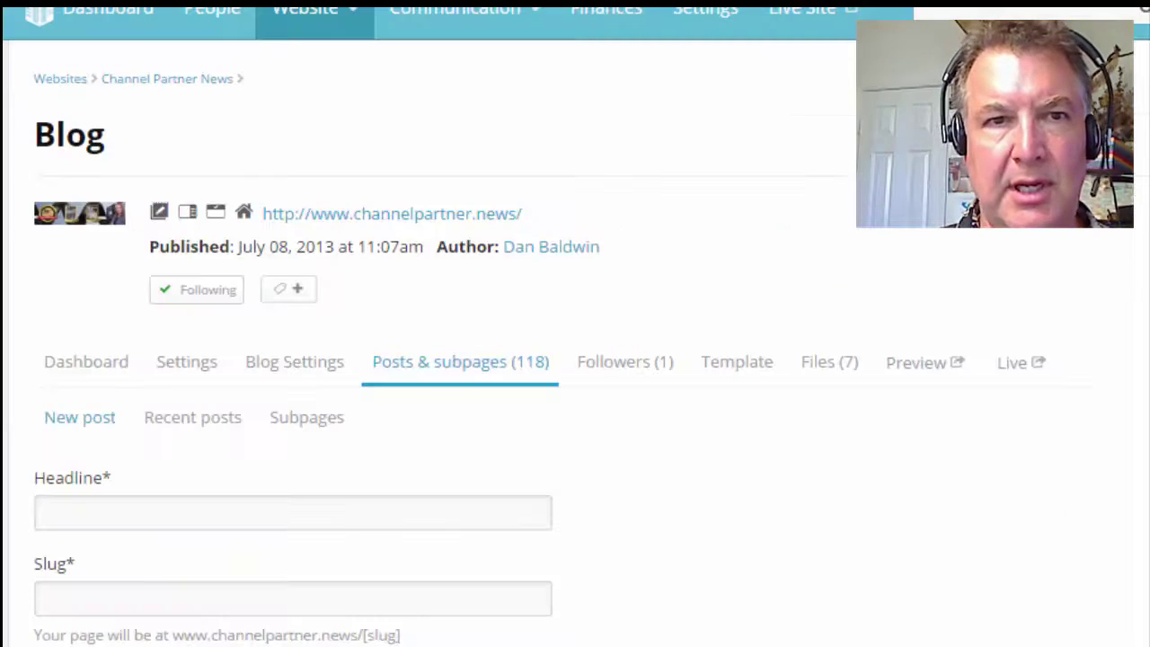
{"action": "left_click", "coordinate": [173, 505]}
{"action": "right_click", "coordinate": [173, 505]}
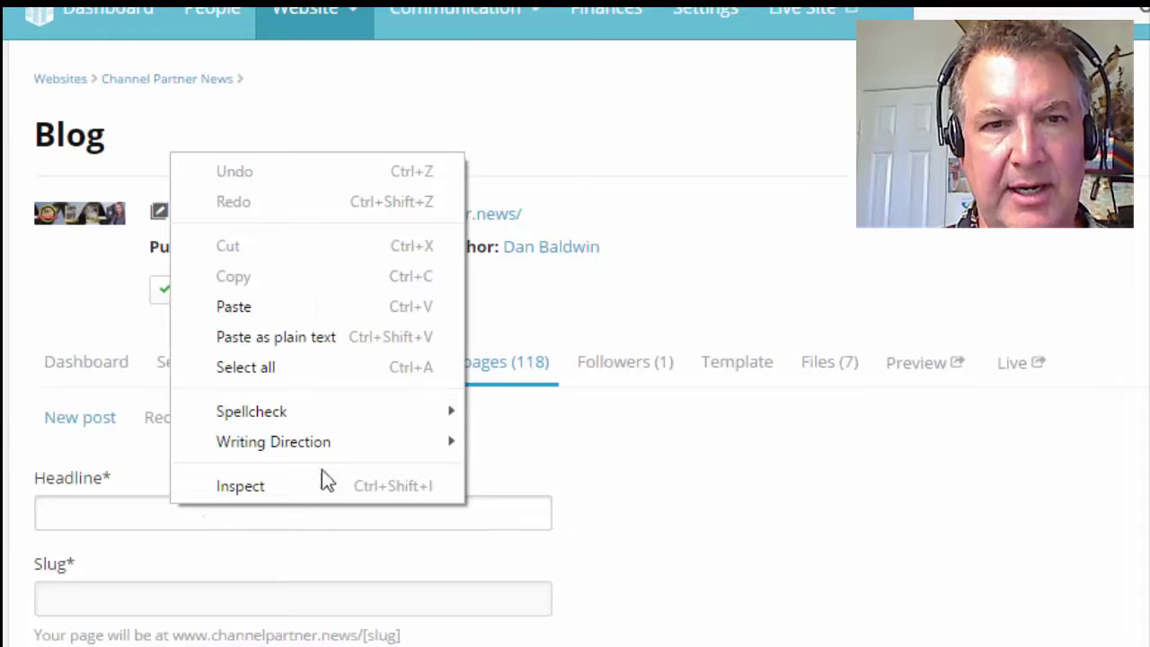
{"action": "left_click", "coordinate": [328, 309]}
{"action": "scroll", "coordinate": [581, 423], "scroll_direction": "down", "scroll_amount": 1}
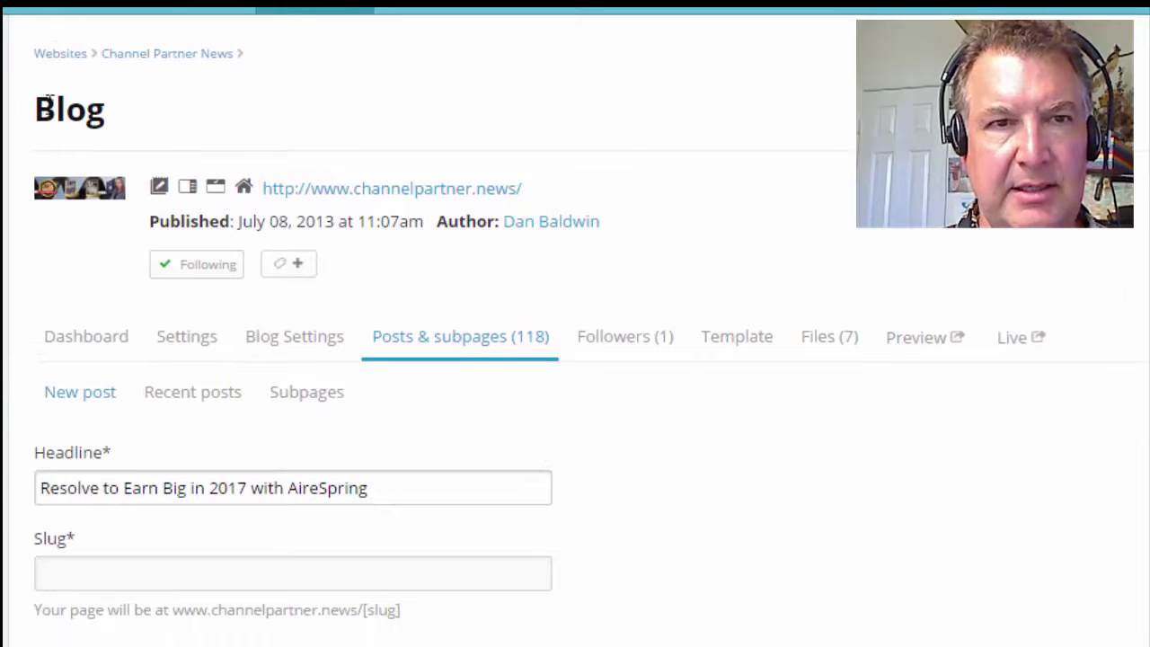
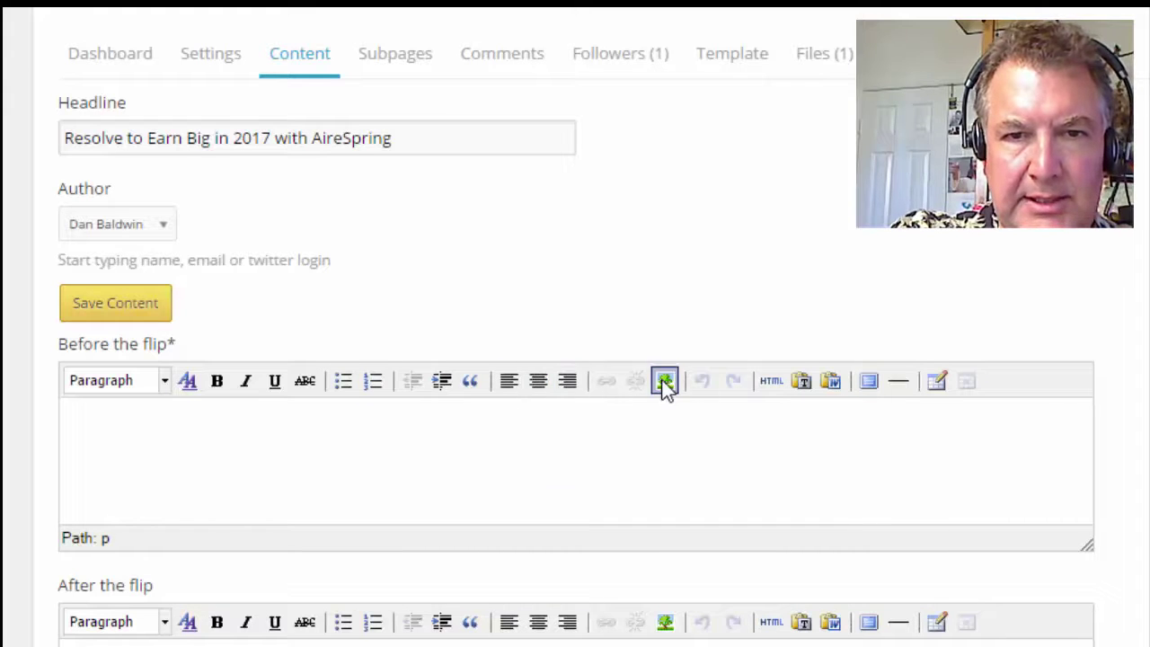
Insert the image ariespring1b.png from its copied URL into the post's Before the flip content at 696 x 1320.
{"action": "left_click", "coordinate": [664, 381]}
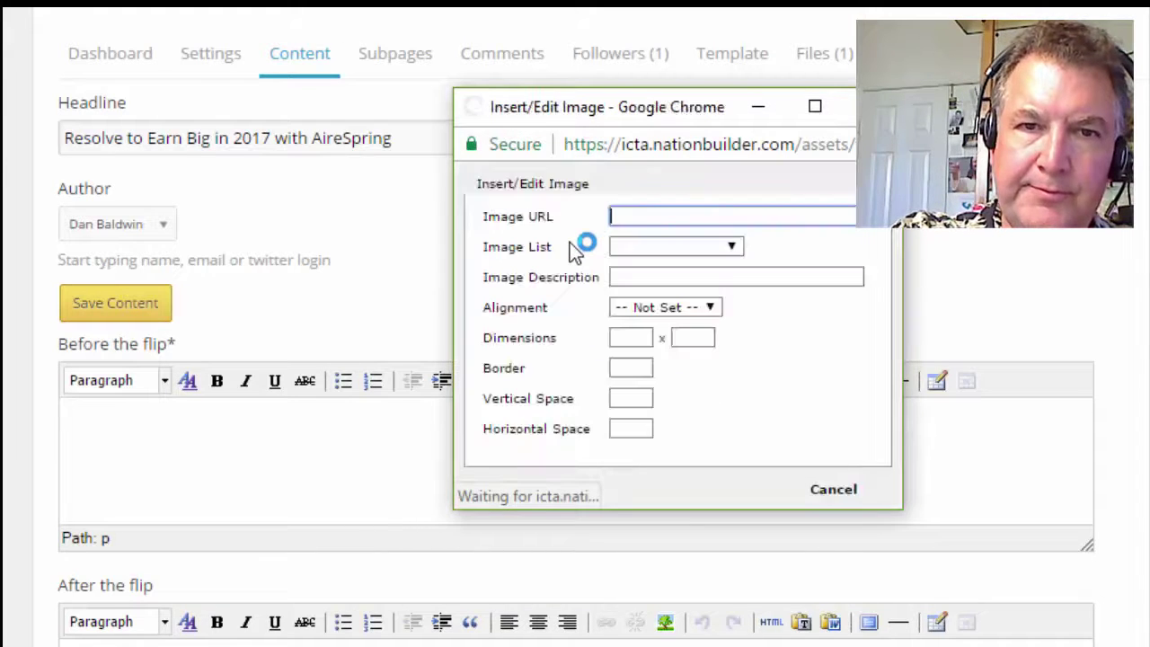
{"action": "right_click", "coordinate": [640, 221]}
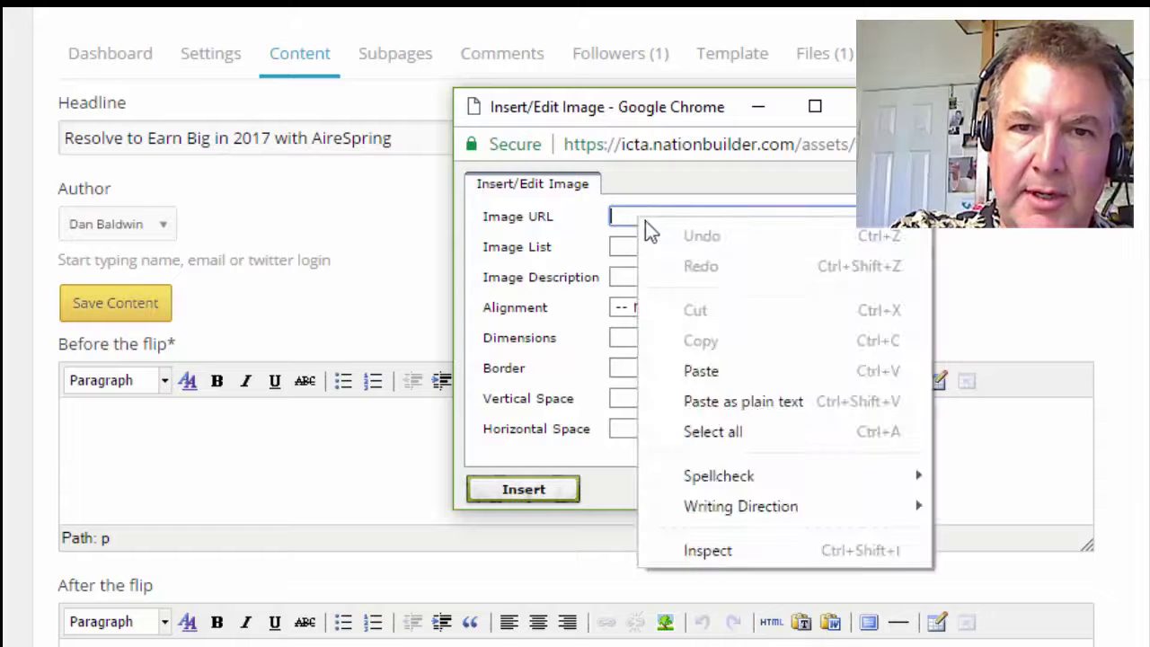
{"action": "left_click", "coordinate": [699, 371]}
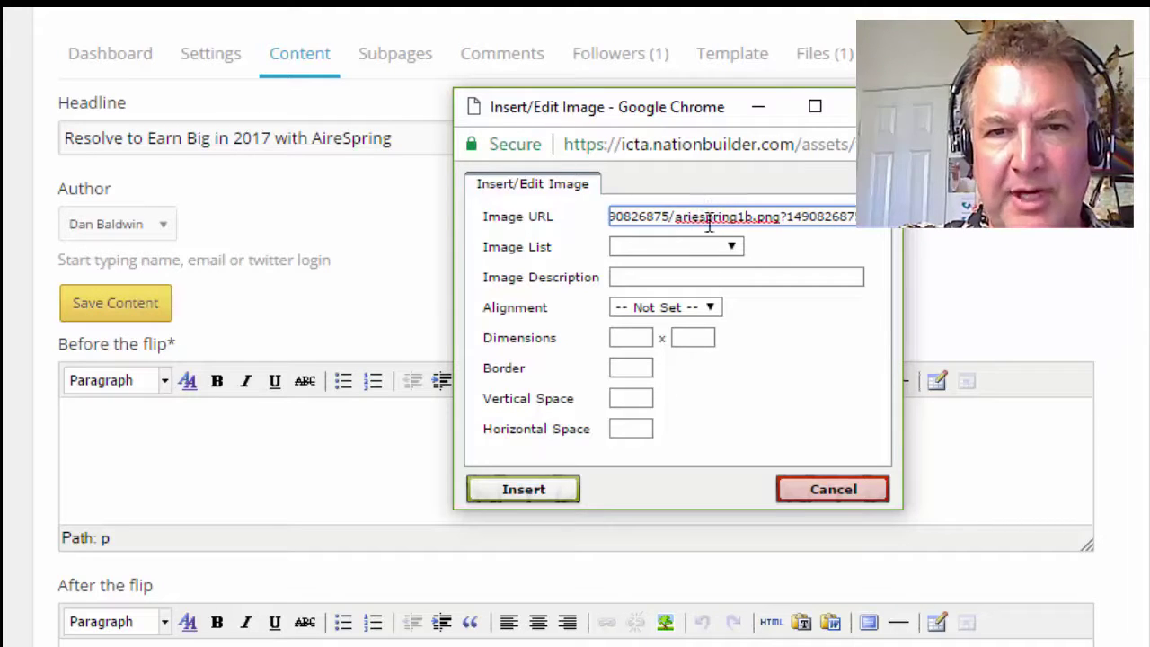
{"action": "left_click", "coordinate": [639, 427]}
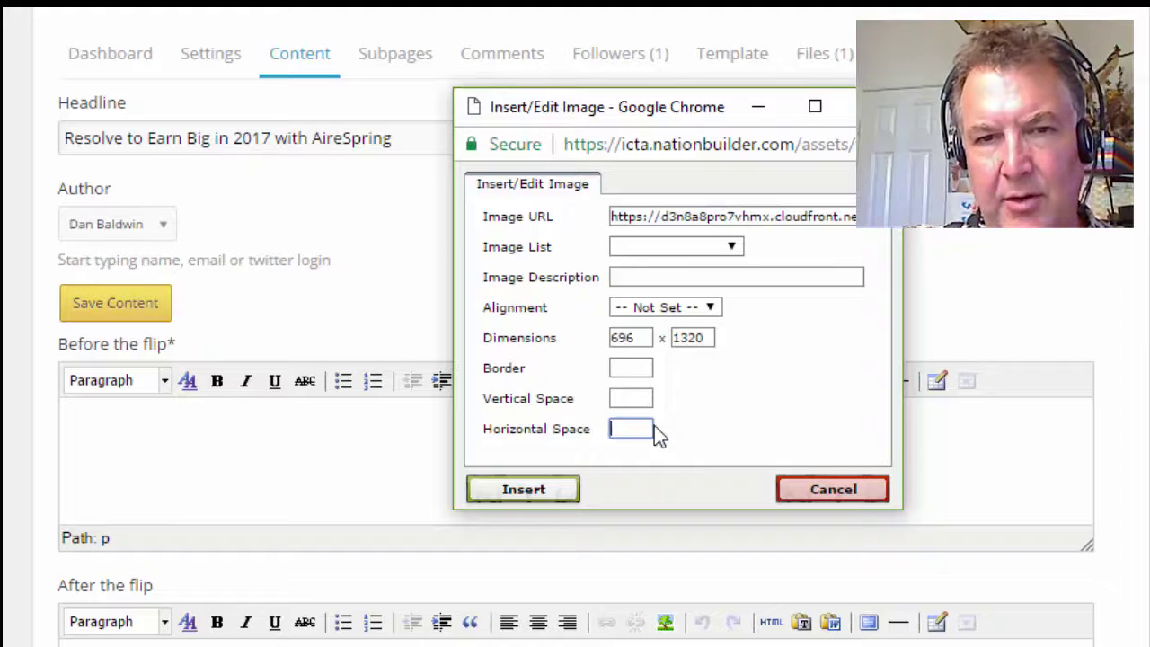
{"action": "left_click", "coordinate": [642, 341]}
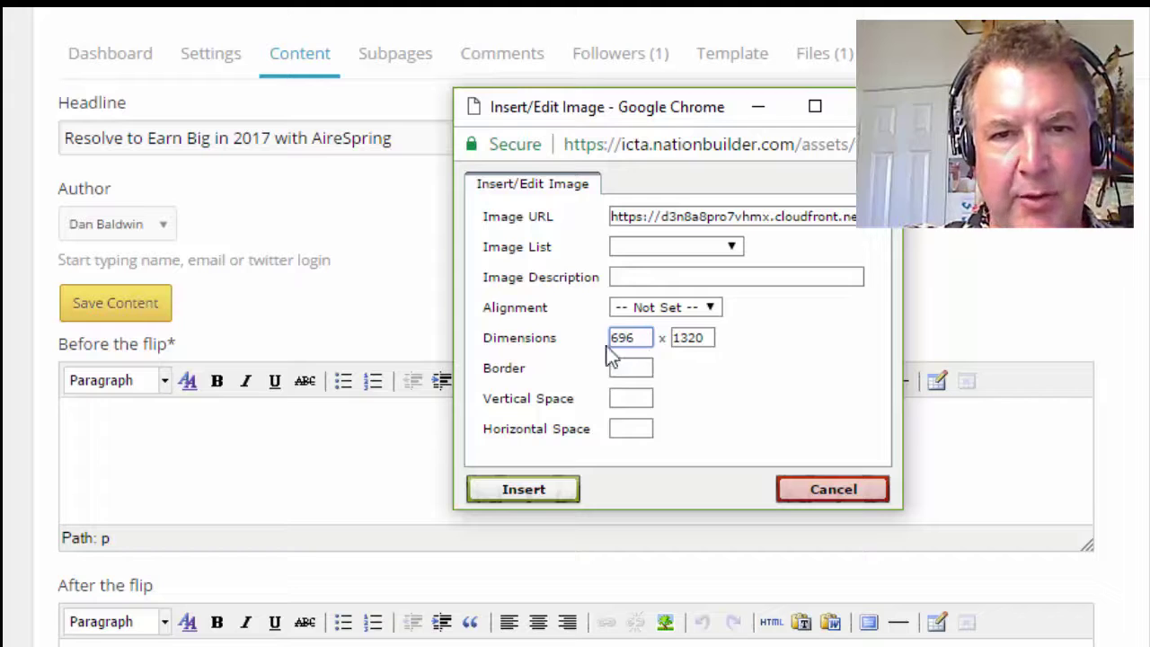
{"action": "left_click", "coordinate": [560, 495]}
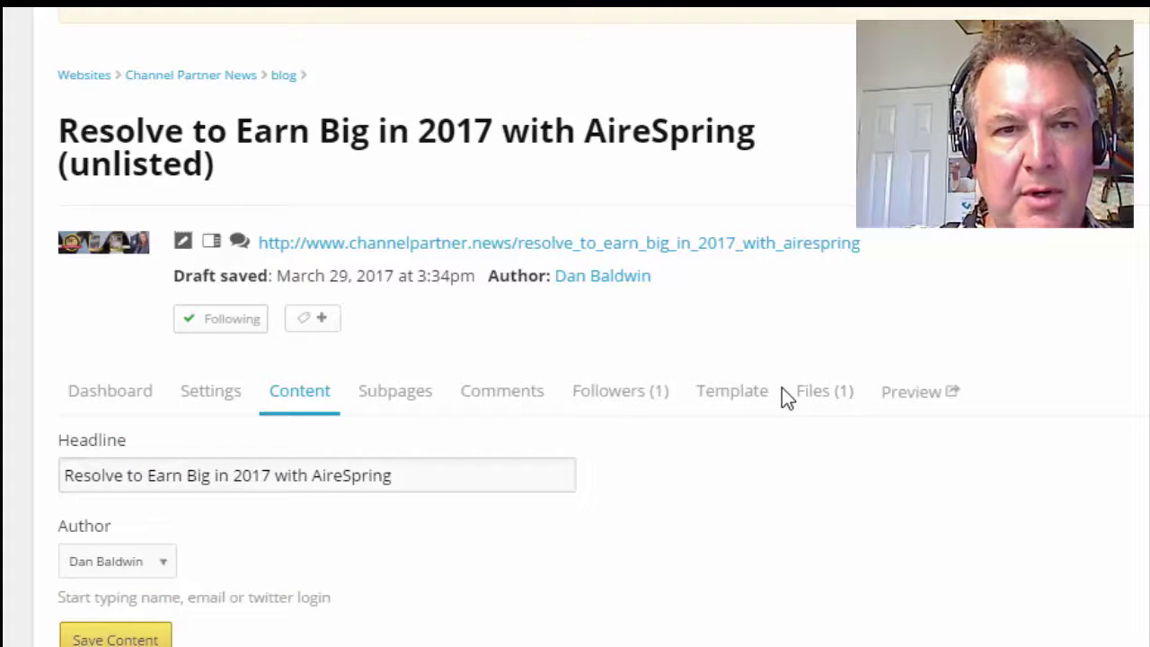
Compare the flyer image in the Before the flip content with the original AireSpring promo page.
{"action": "scroll", "coordinate": [784, 396], "scroll_direction": "down", "scroll_amount": 7}
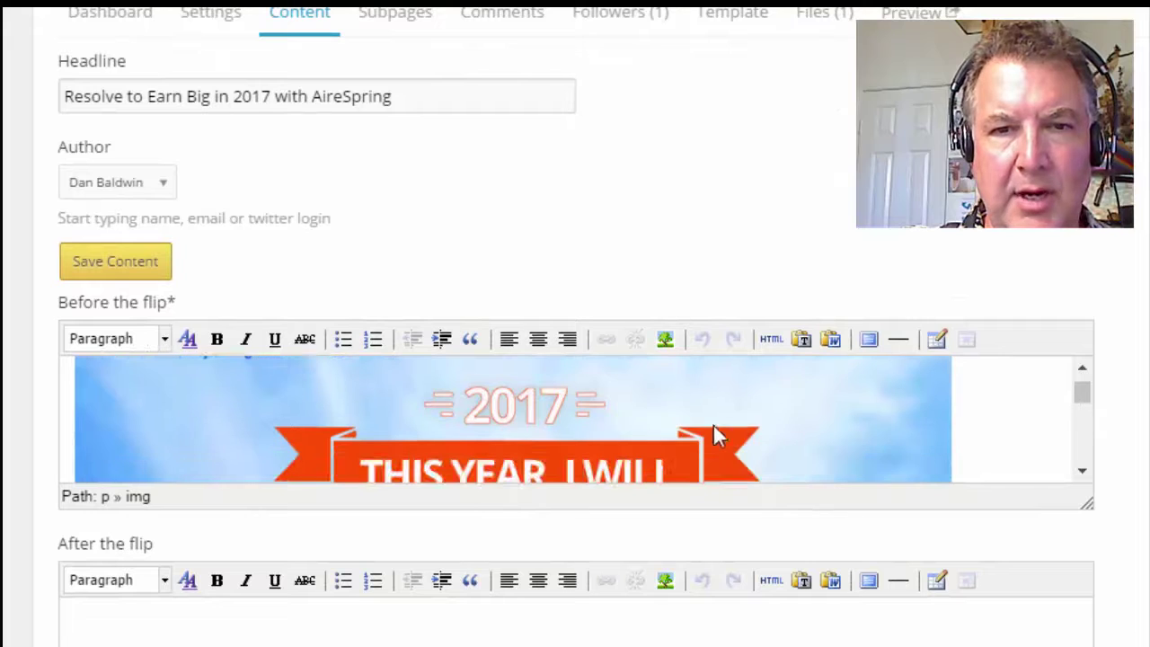
{"action": "scroll", "coordinate": [677, 434], "scroll_direction": "down", "scroll_amount": 3}
{"action": "scroll", "coordinate": [676, 435], "scroll_direction": "up", "scroll_amount": 3}
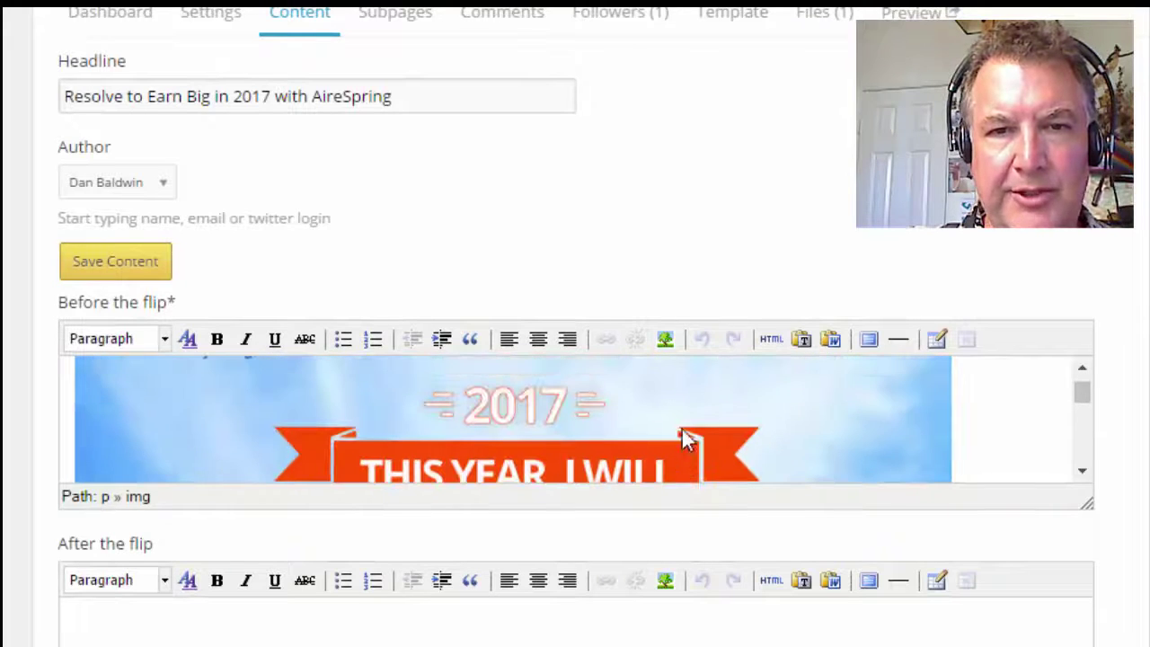
{"action": "scroll", "coordinate": [713, 404], "scroll_direction": "down", "scroll_amount": 3}
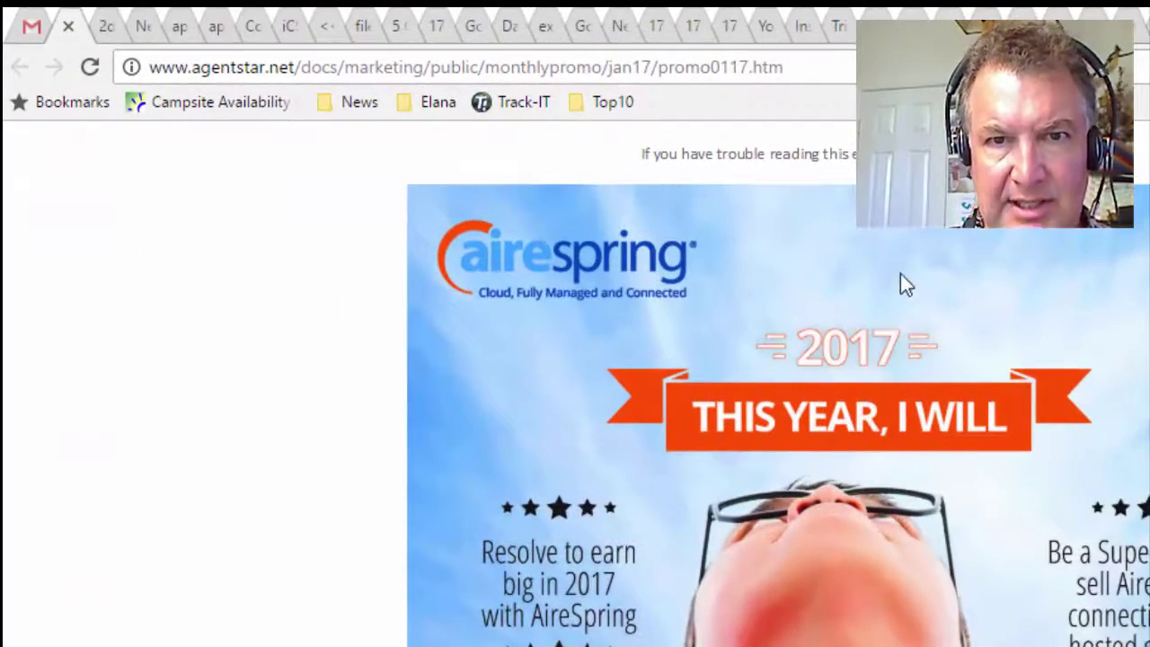
{"action": "scroll", "coordinate": [850, 355], "scroll_direction": "down", "scroll_amount": 5}
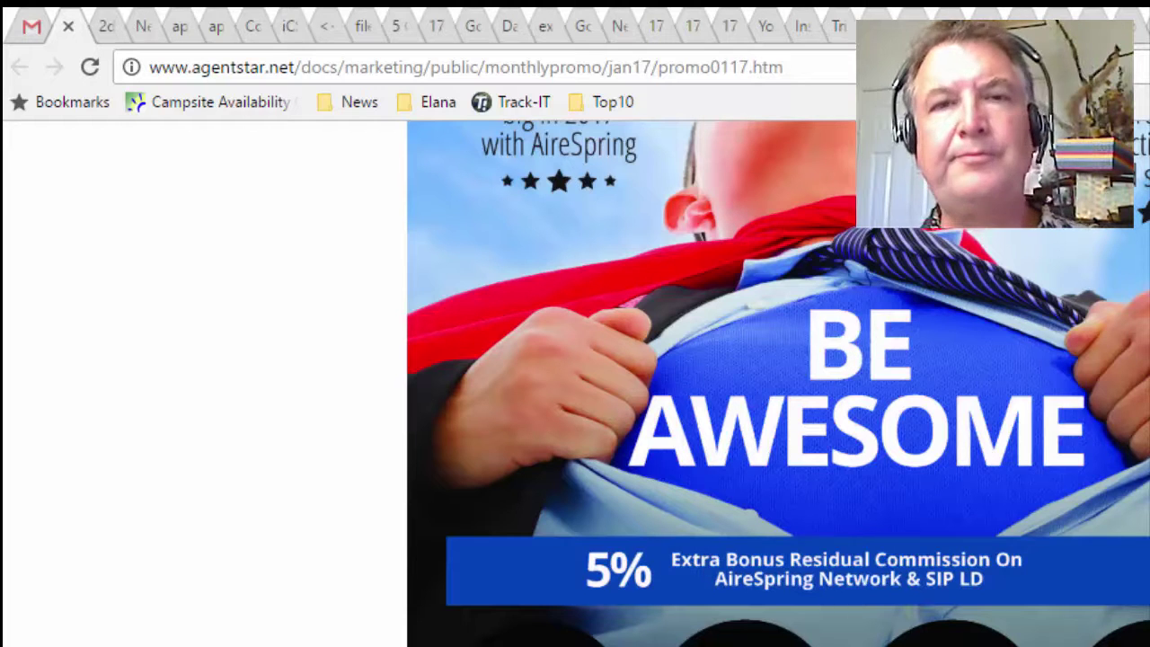
{"action": "scroll", "coordinate": [962, 378], "scroll_direction": "up", "scroll_amount": 5}
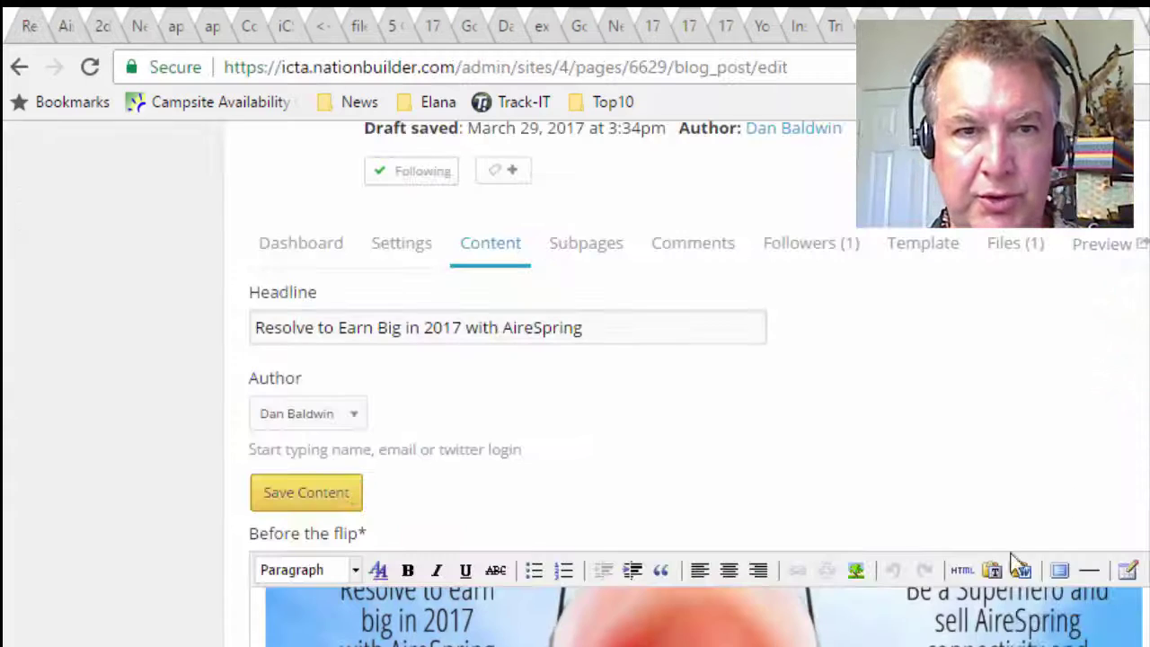
{"action": "left_click", "coordinate": [844, 640]}
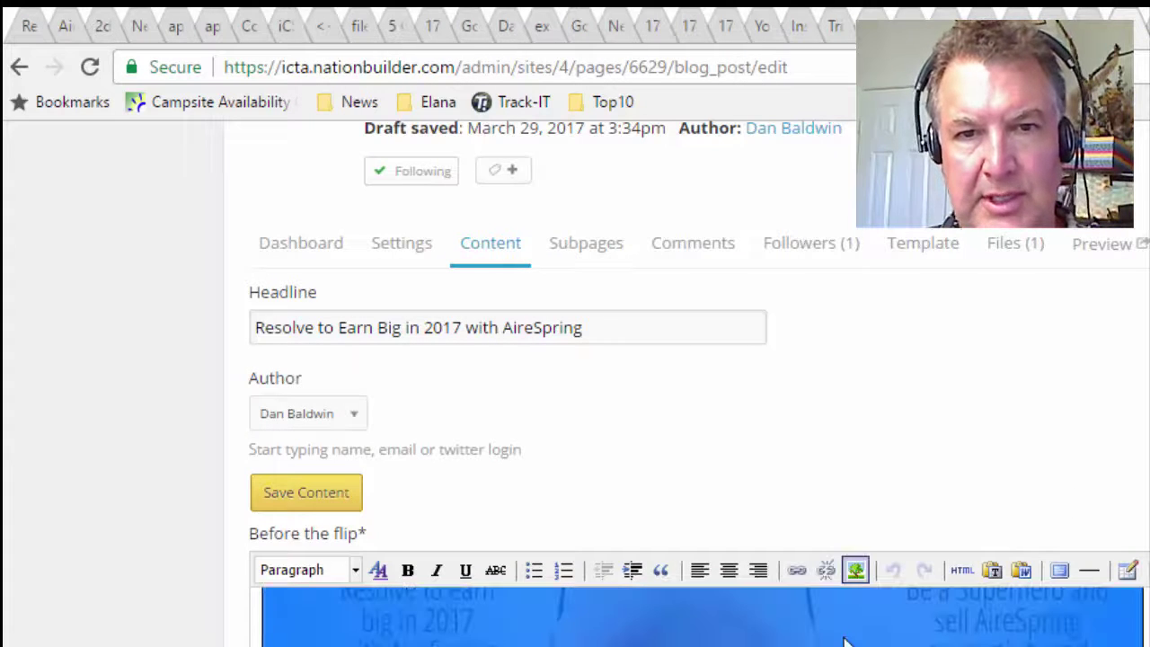
{"action": "left_click", "coordinate": [797, 572]}
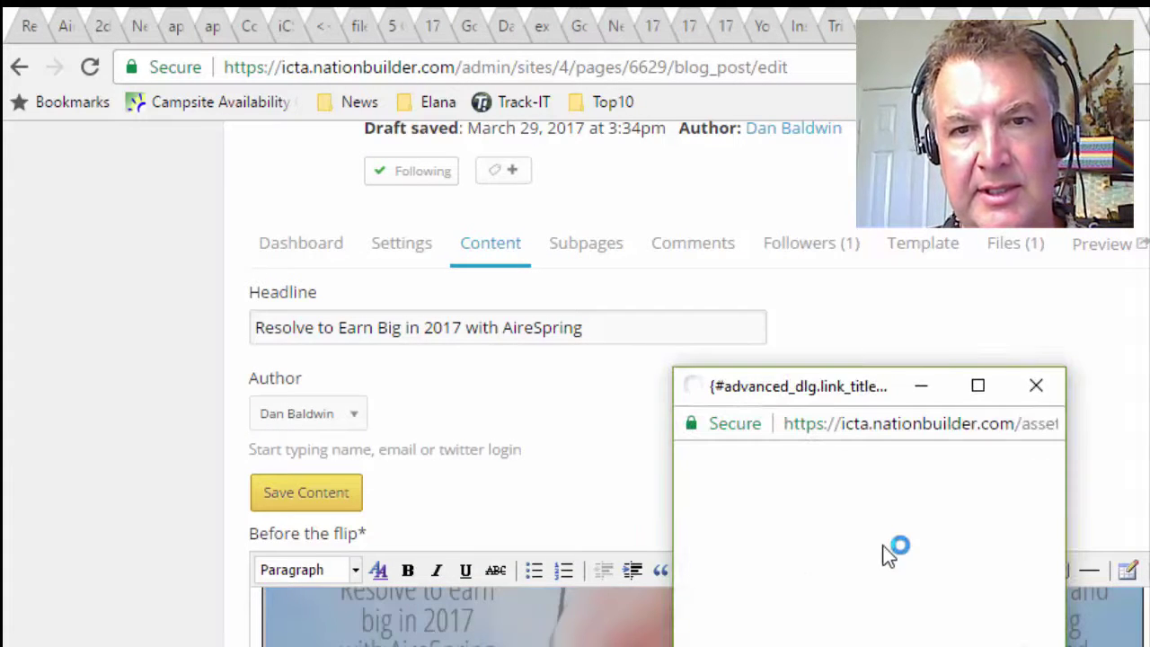
{"action": "type", "text": "www"}
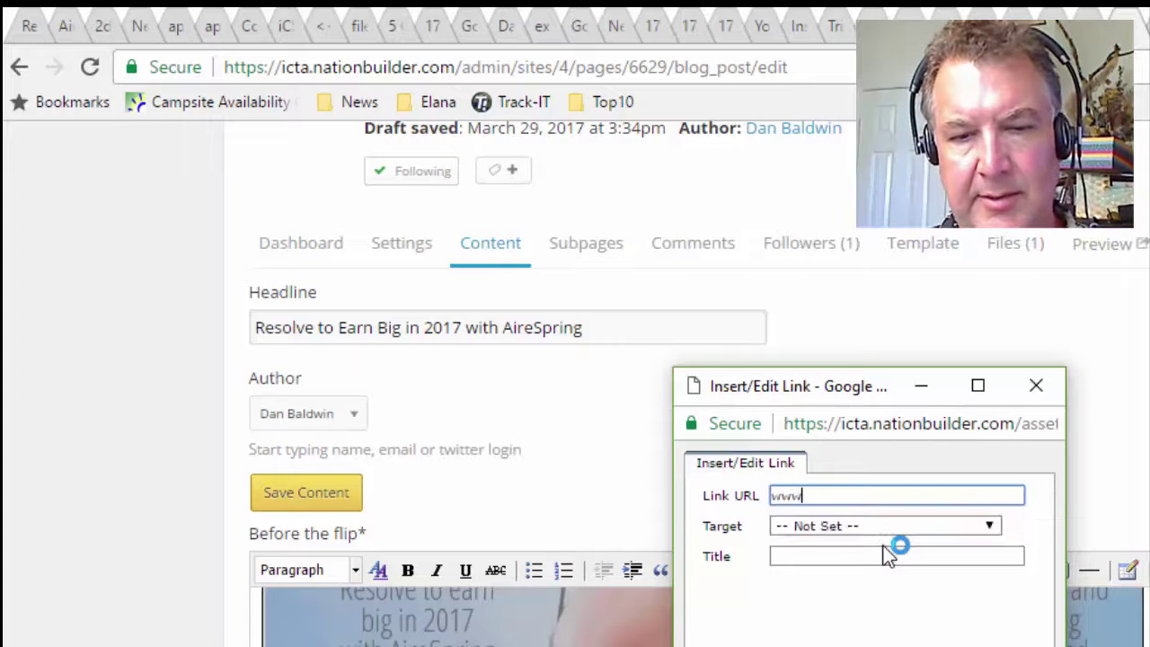
{"action": "type", "text": ".airesp"}
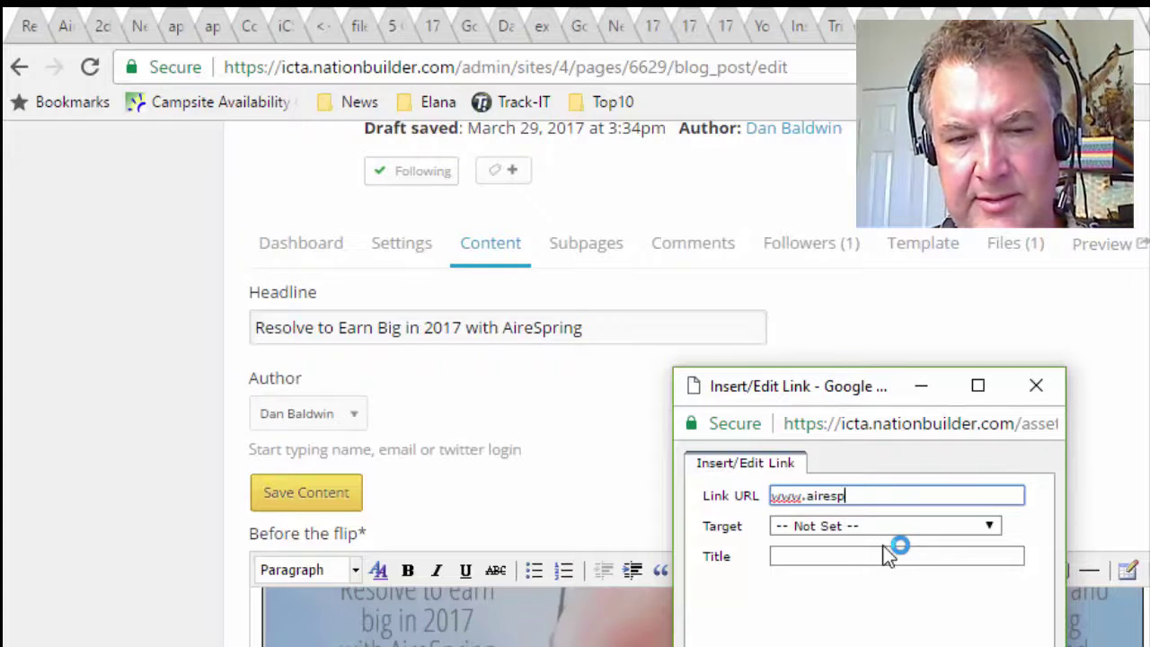
{"action": "type", "text": "ring.com"}
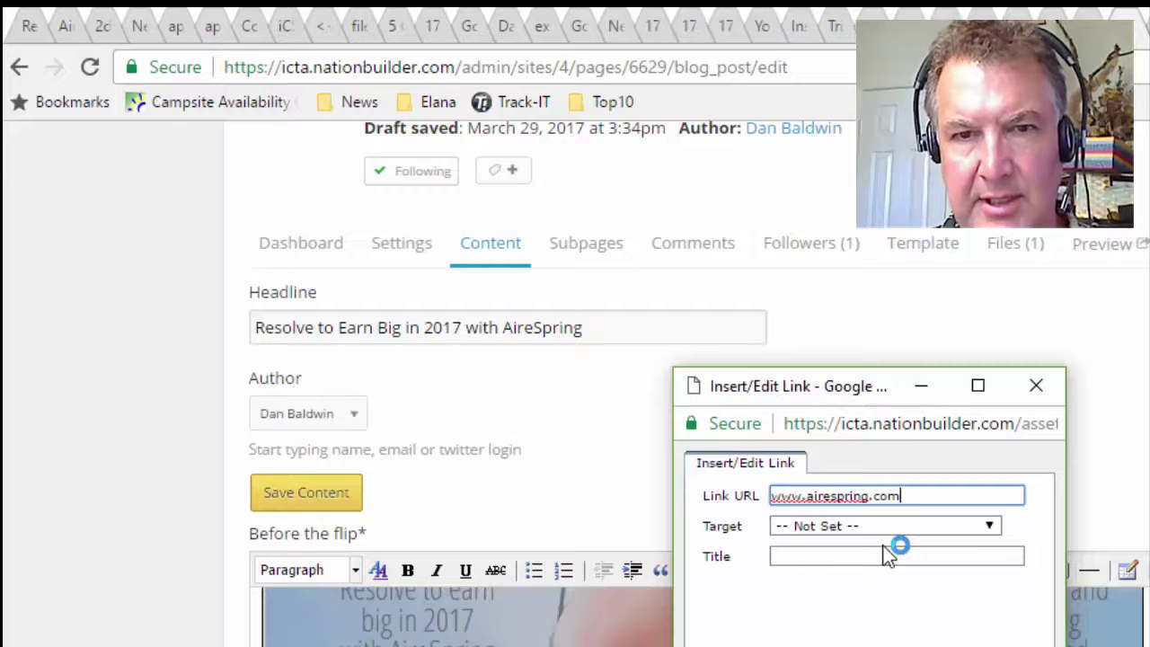
{"action": "key", "text": "Return"}
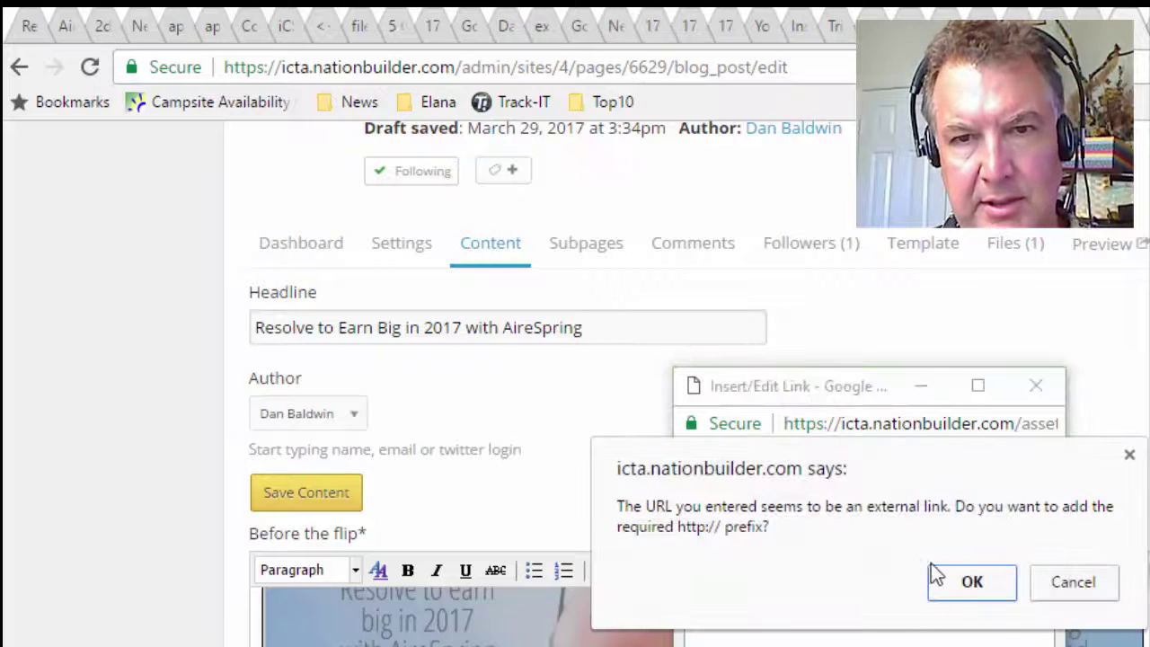
{"action": "left_click", "coordinate": [970, 584]}
{"action": "left_click", "coordinate": [991, 527]}
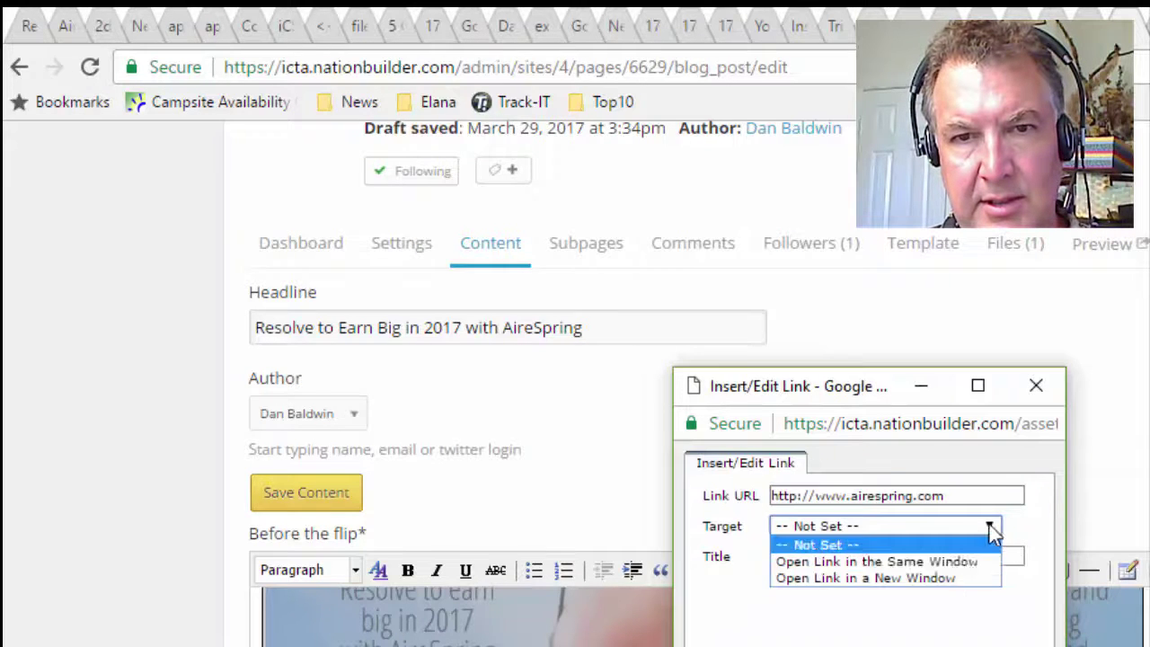
{"action": "left_click", "coordinate": [965, 579]}
{"action": "key", "text": "Return"}
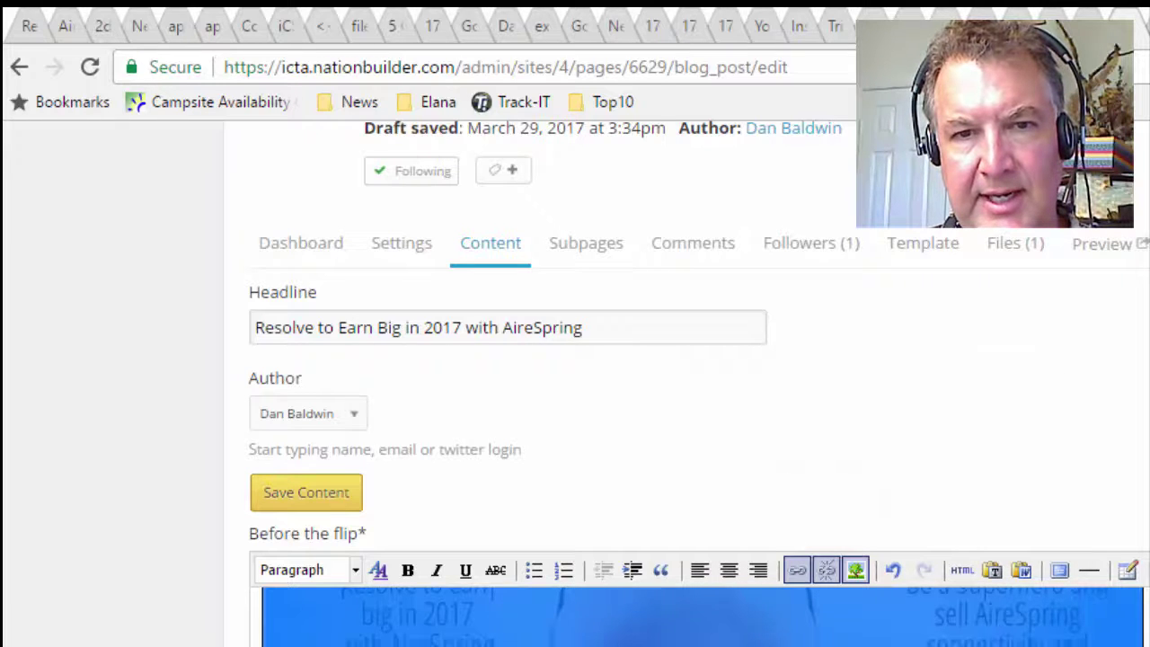
{"action": "scroll", "coordinate": [1136, 554], "scroll_direction": "down", "scroll_amount": 2}
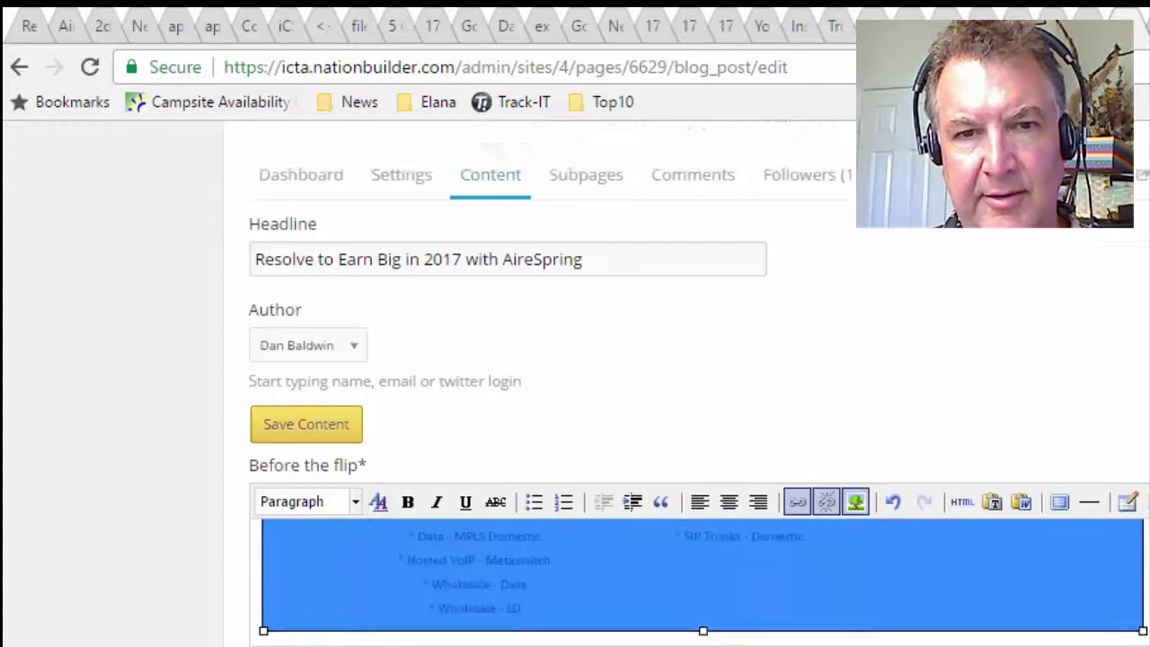
{"action": "scroll", "coordinate": [1126, 554], "scroll_direction": "up", "scroll_amount": 3}
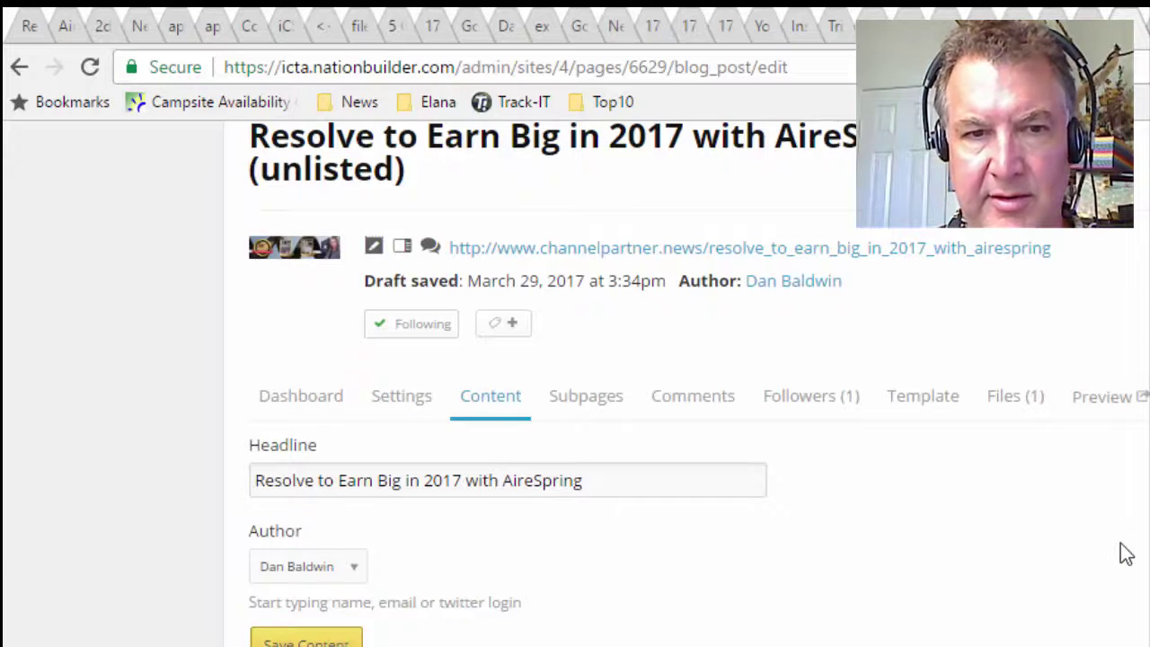
{"action": "scroll", "coordinate": [1123, 566], "scroll_direction": "down", "scroll_amount": 2}
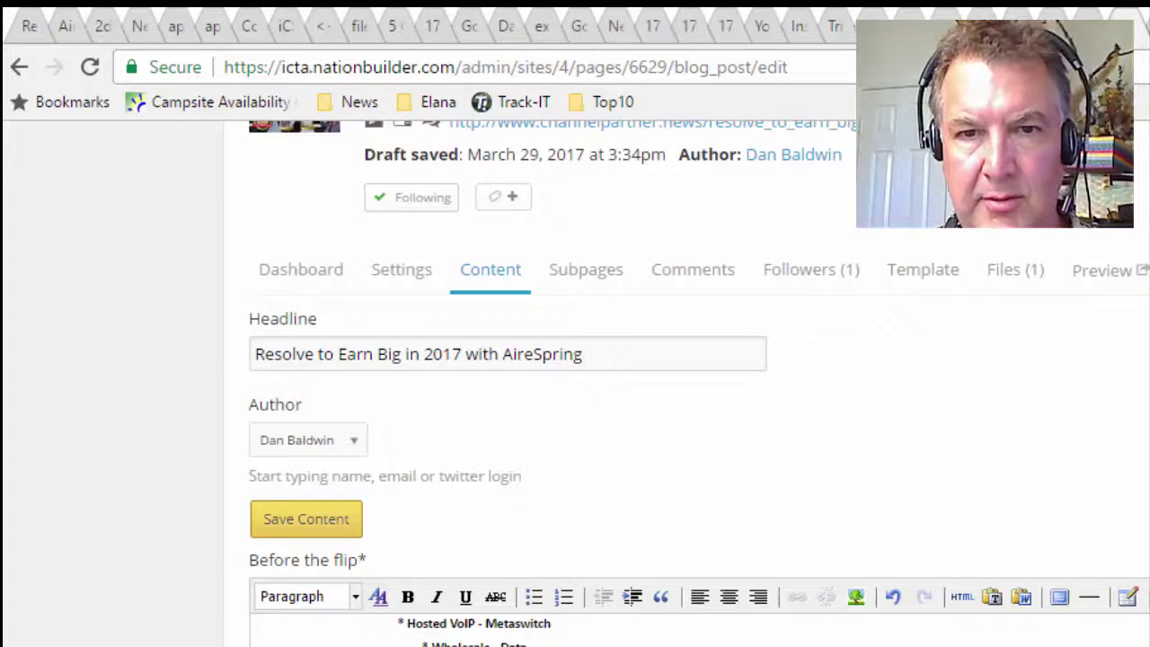
{"action": "scroll", "coordinate": [476, 629], "scroll_direction": "down", "scroll_amount": 1}
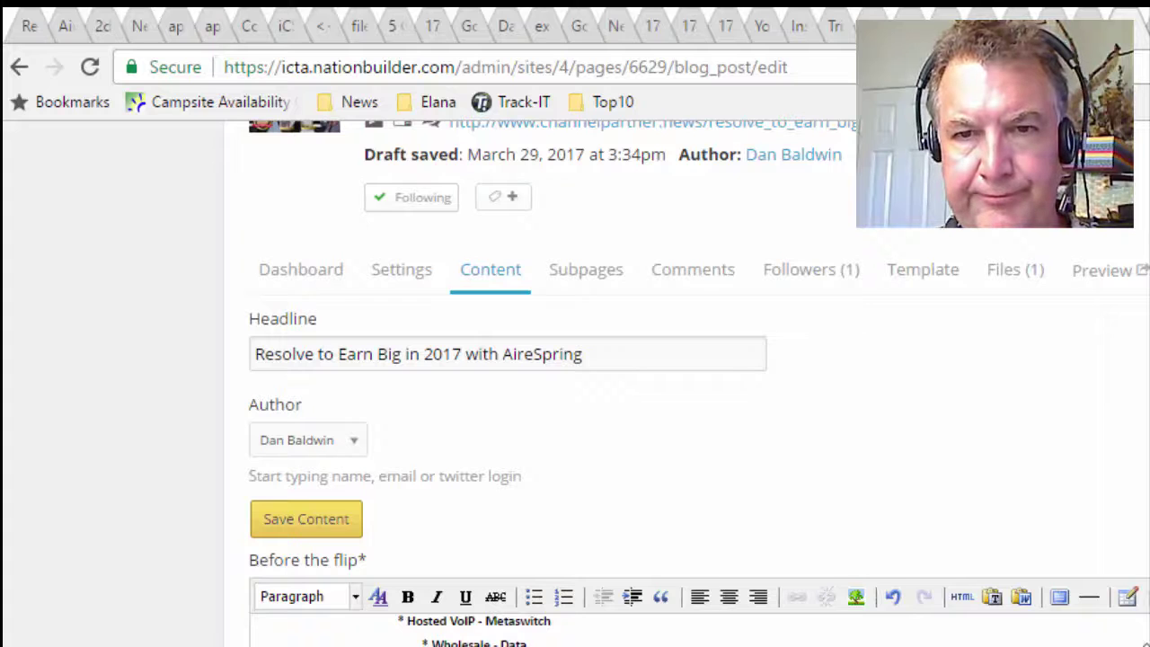
{"action": "left_click_drag", "start_coordinate": [890, 615], "coordinate": [662, 632]}
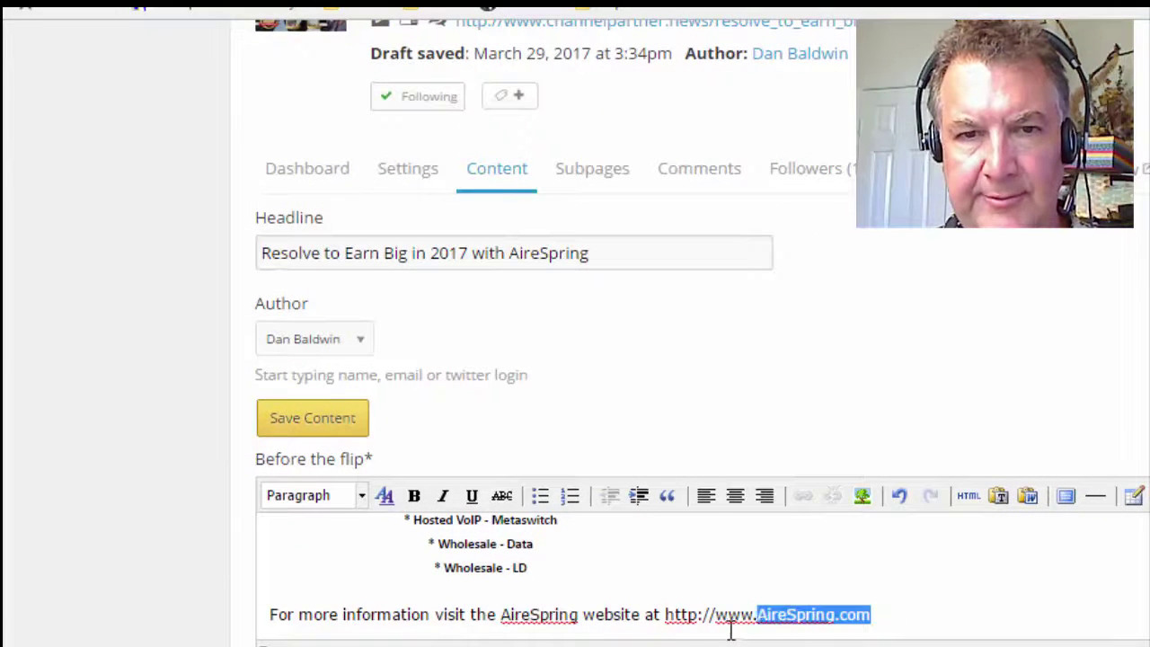
{"action": "right_click", "coordinate": [706, 617]}
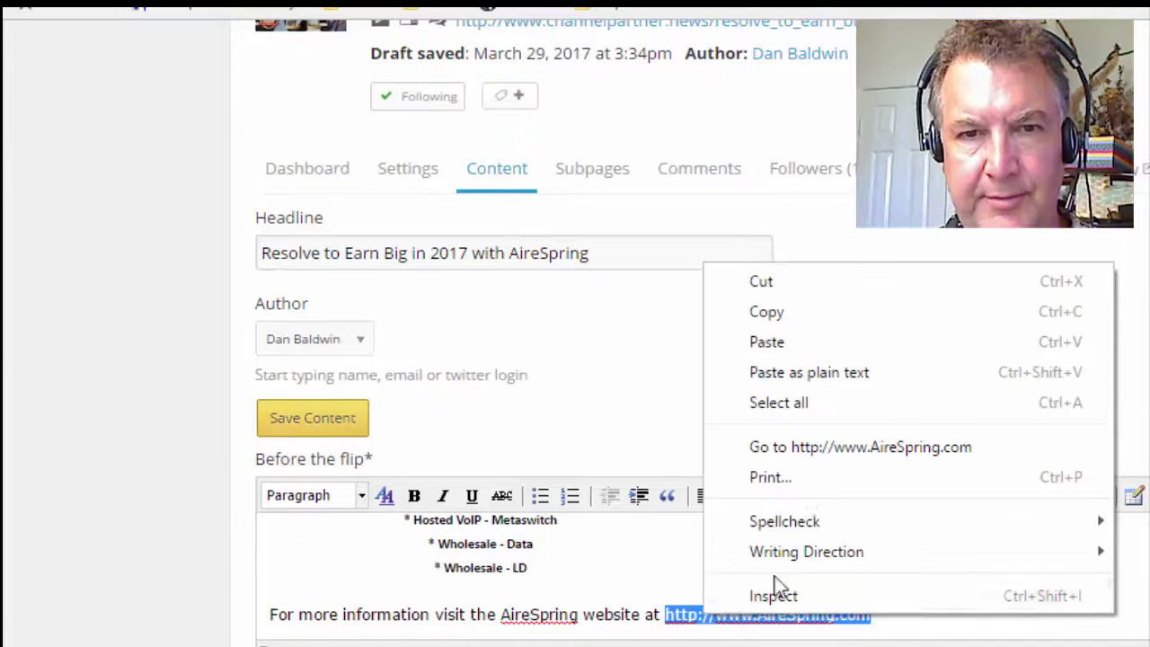
{"action": "left_click", "coordinate": [819, 315]}
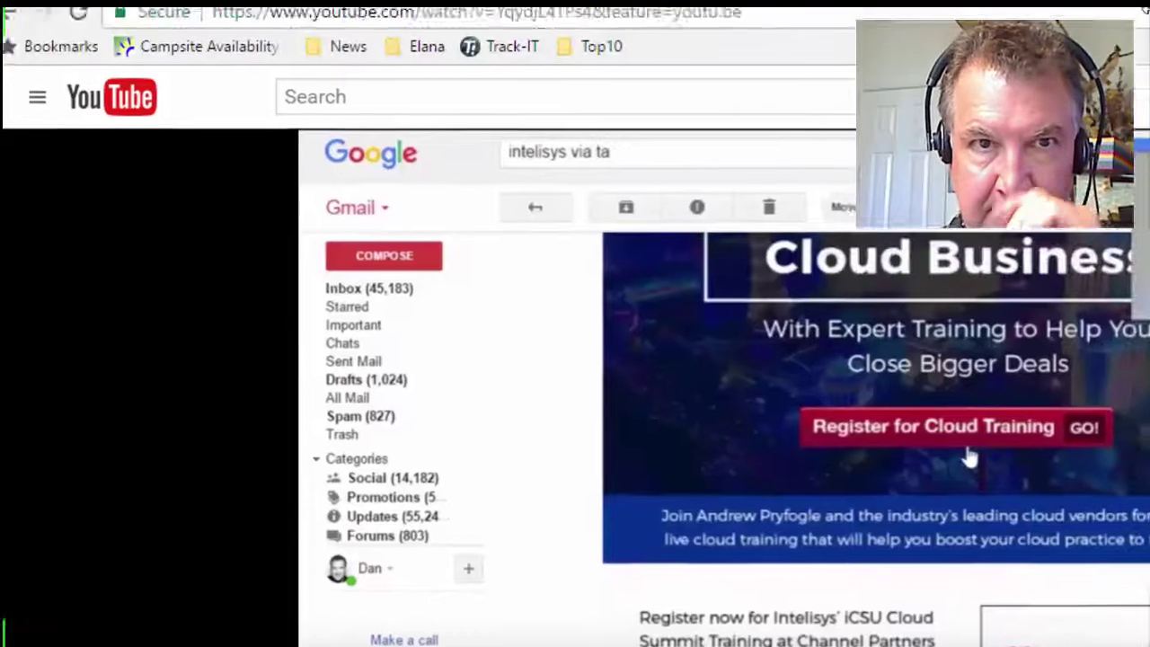
{"action": "left_click", "coordinate": [870, 11]}
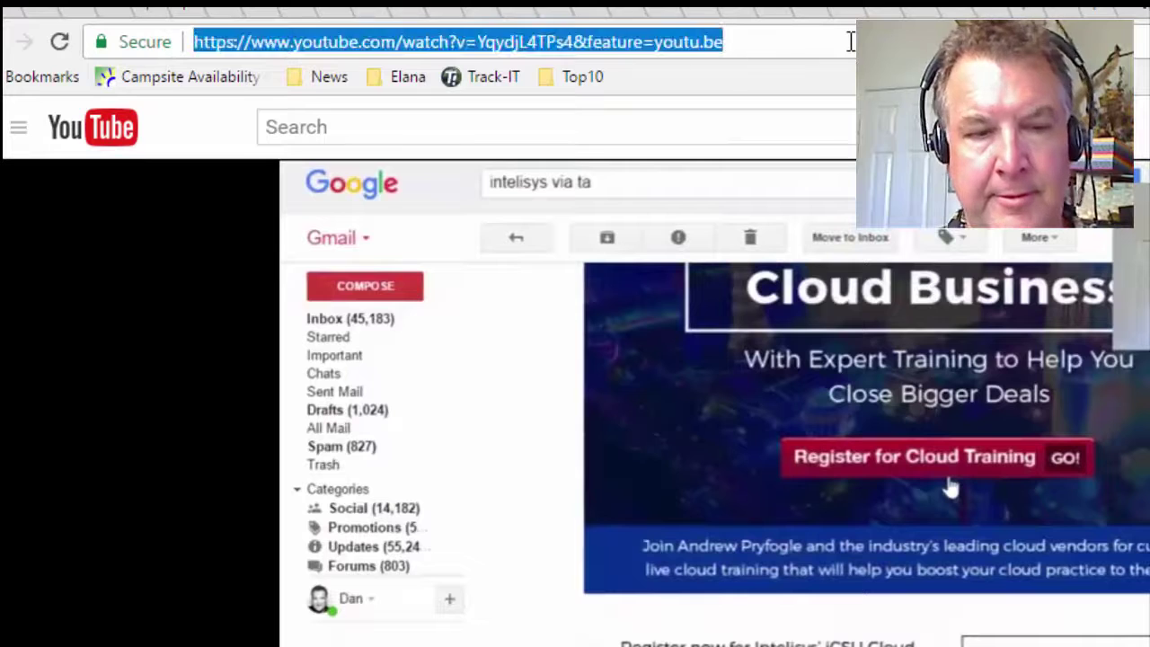
{"action": "key", "text": "ctrl+v"}
{"action": "key", "text": "Return"}
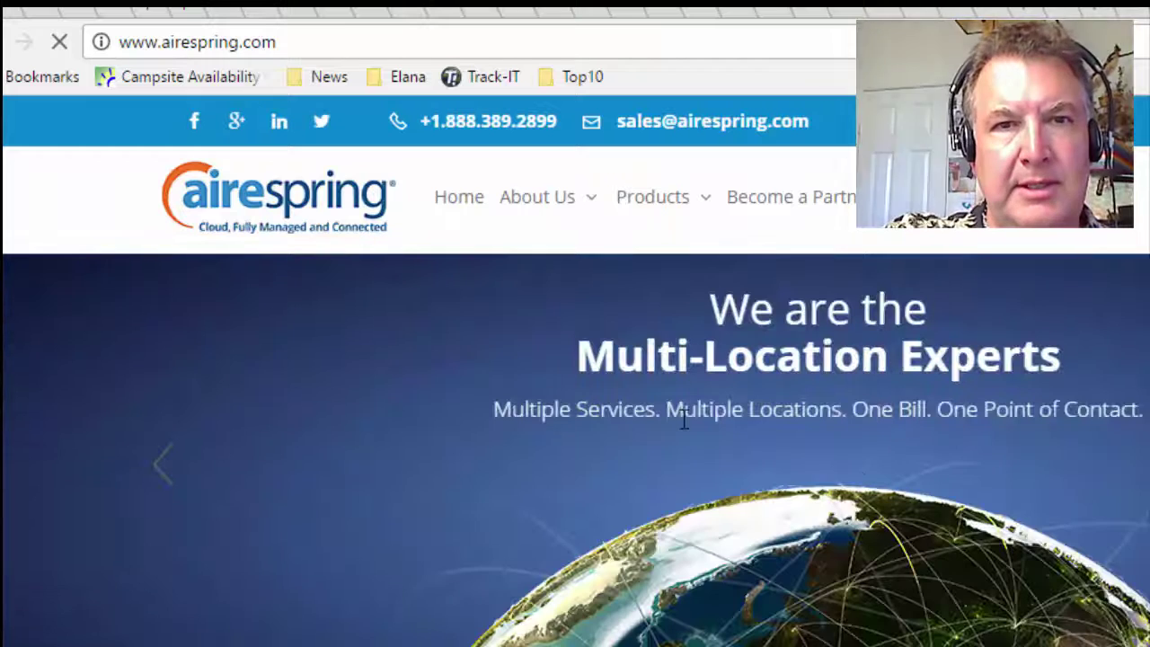
Open the Become a Partner page on the AireSpring website and copy its URL.
{"action": "mouse_move", "coordinate": [494, 224]}
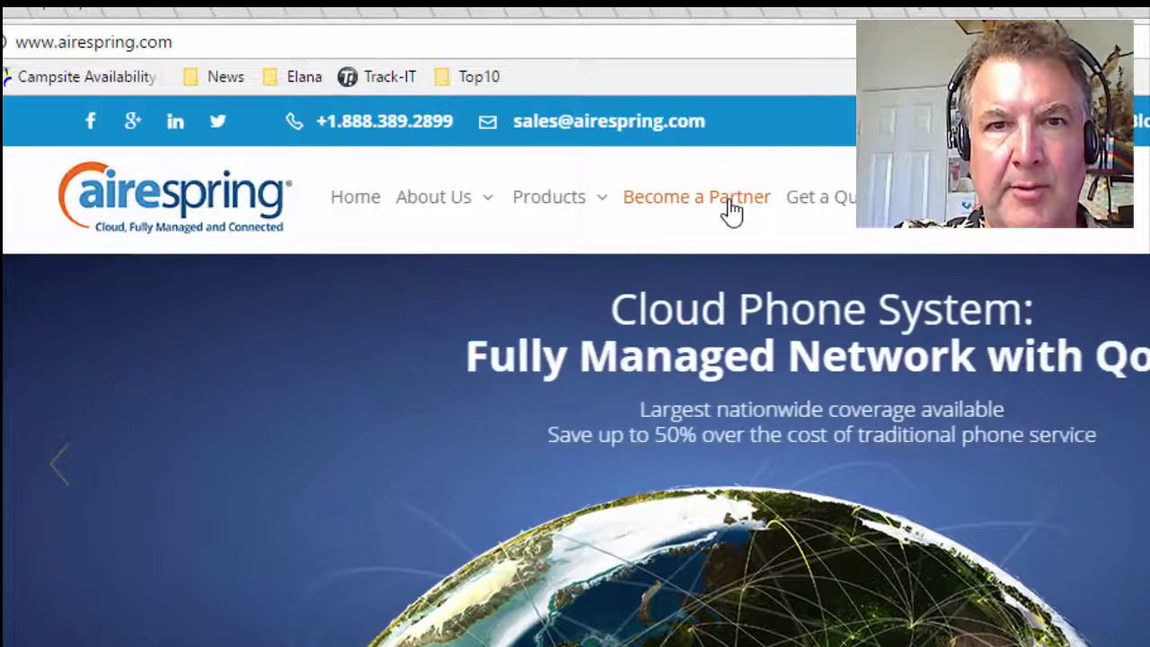
{"action": "left_click", "coordinate": [729, 203]}
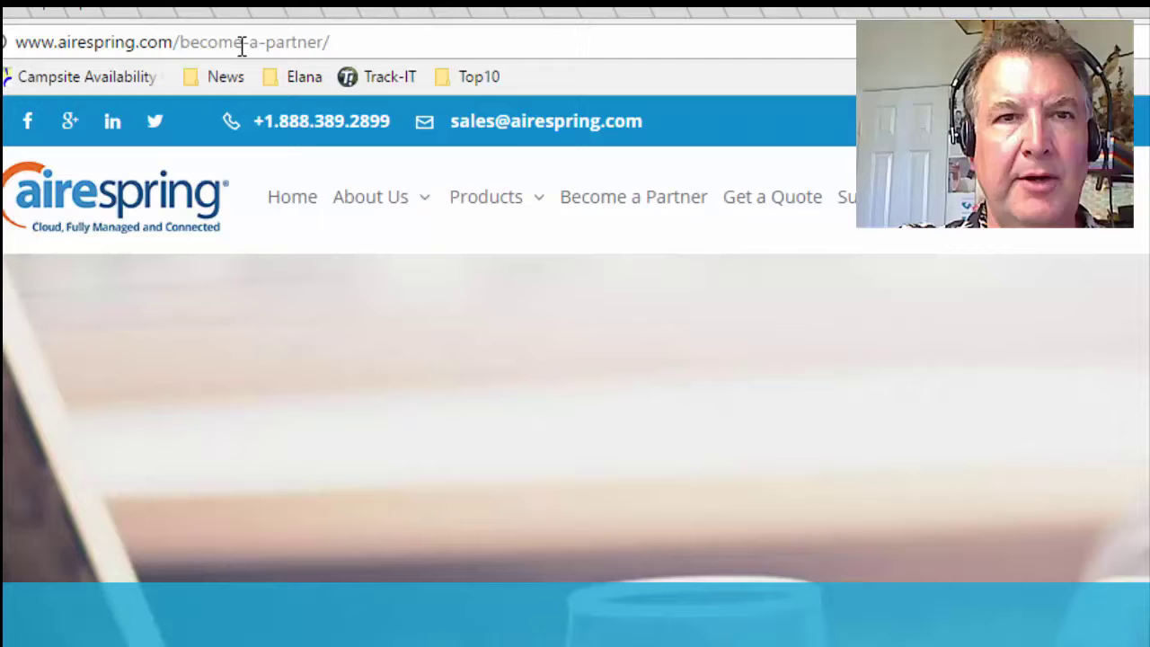
{"action": "left_click", "coordinate": [241, 46]}
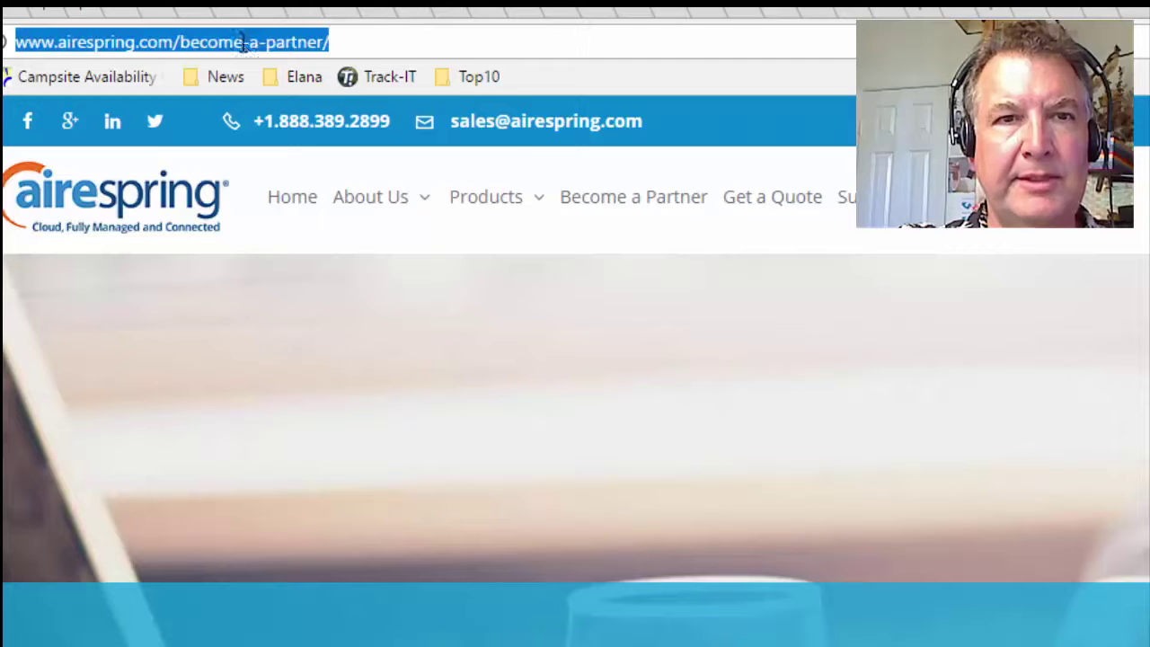
{"action": "right_click", "coordinate": [242, 47]}
{"action": "left_click", "coordinate": [284, 137]}
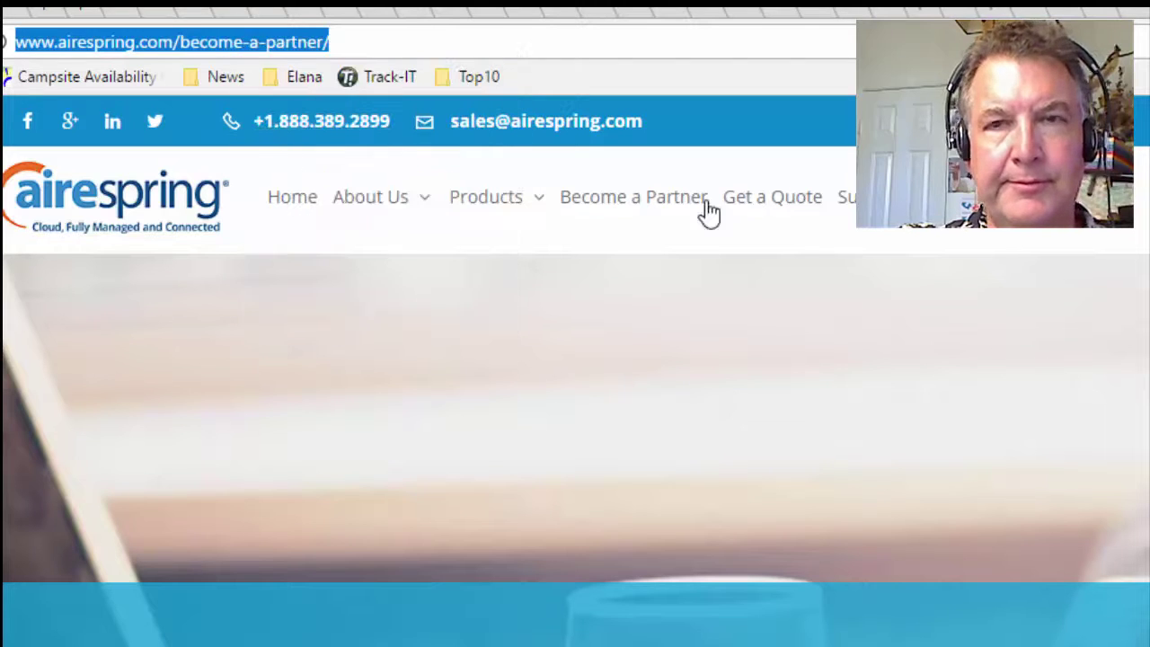
{"action": "left_click", "coordinate": [999, 13]}
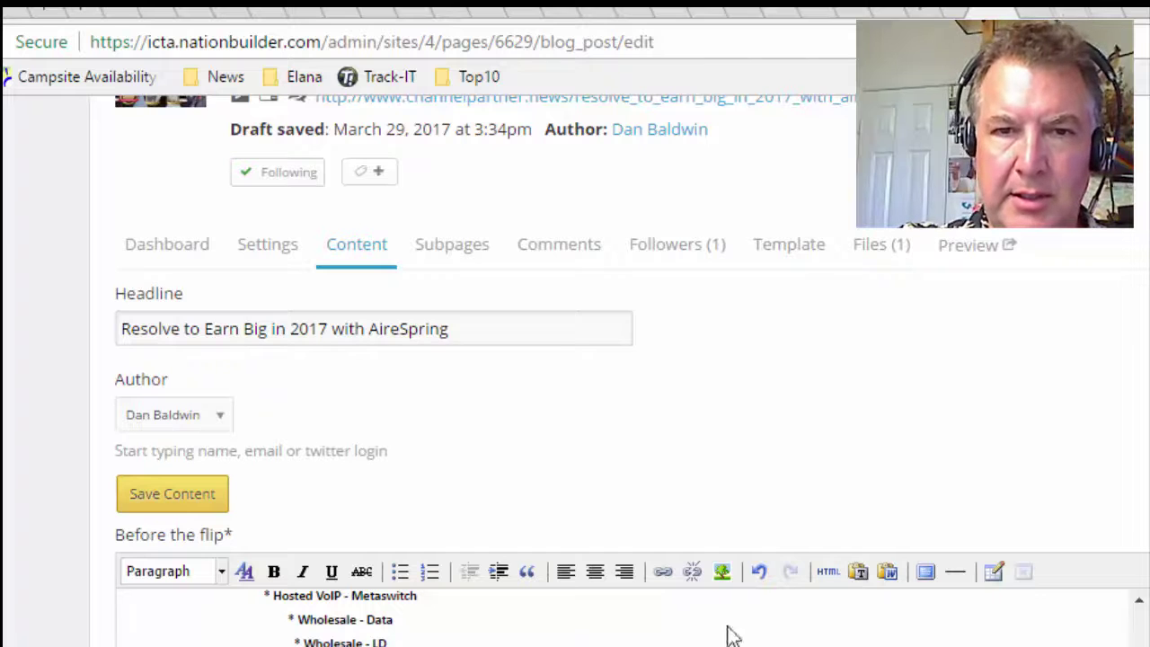
{"action": "scroll", "coordinate": [669, 593], "scroll_direction": "down", "scroll_amount": 2}
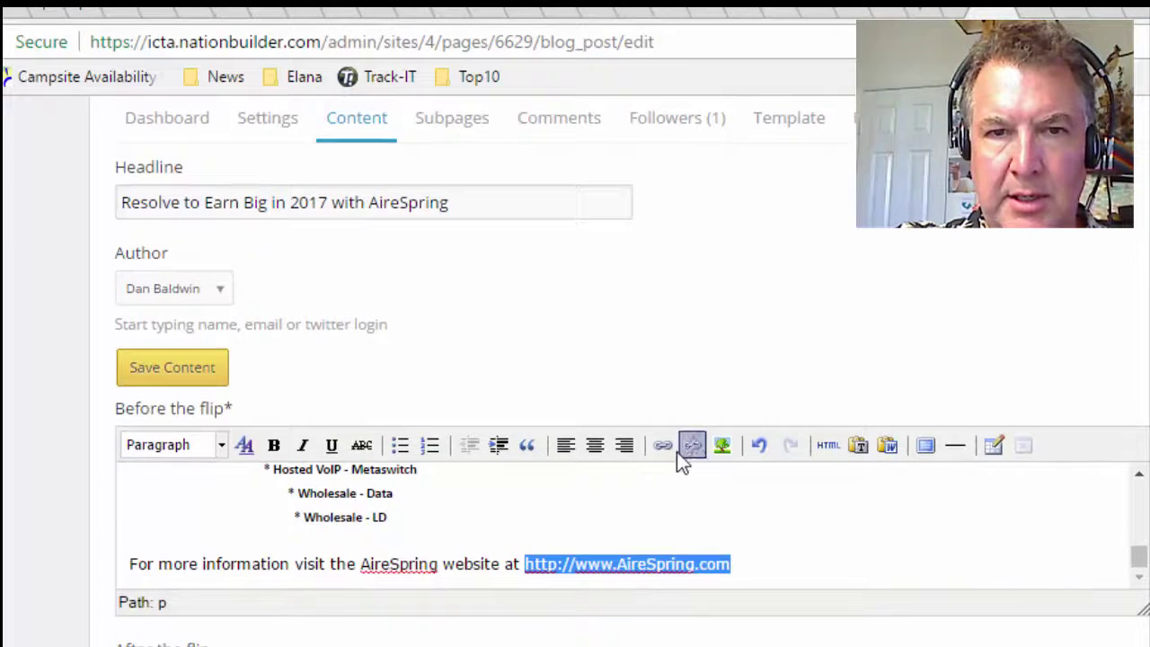
{"action": "left_click", "coordinate": [664, 448]}
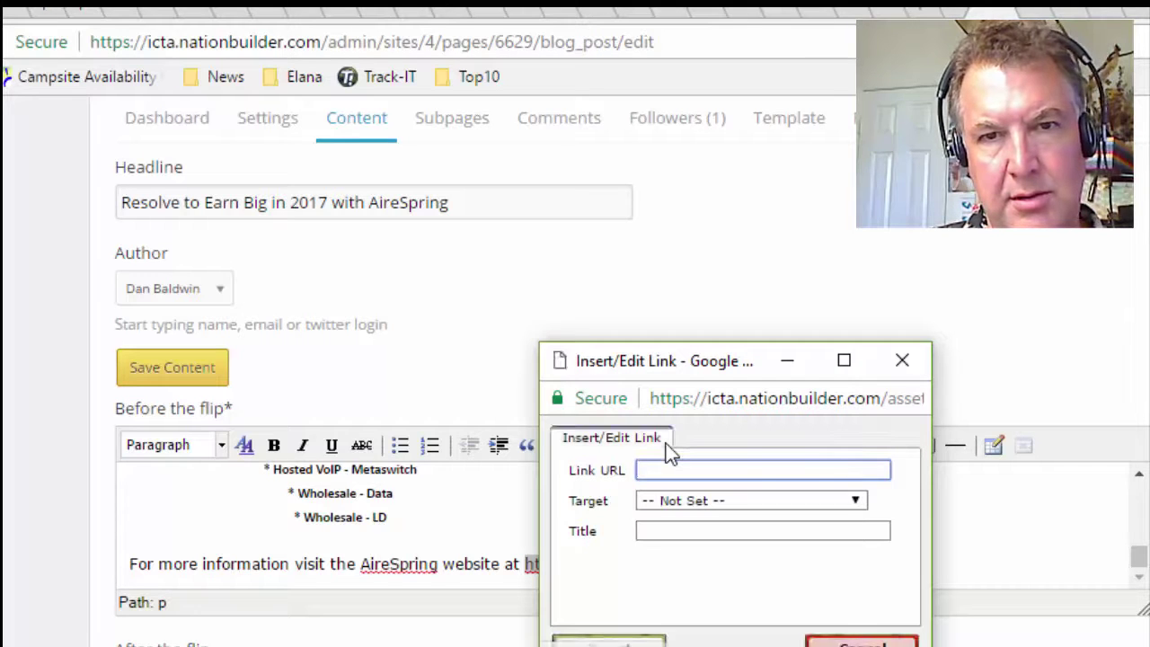
{"action": "key", "text": "ctrl+v"}
{"action": "left_click", "coordinate": [856, 500]}
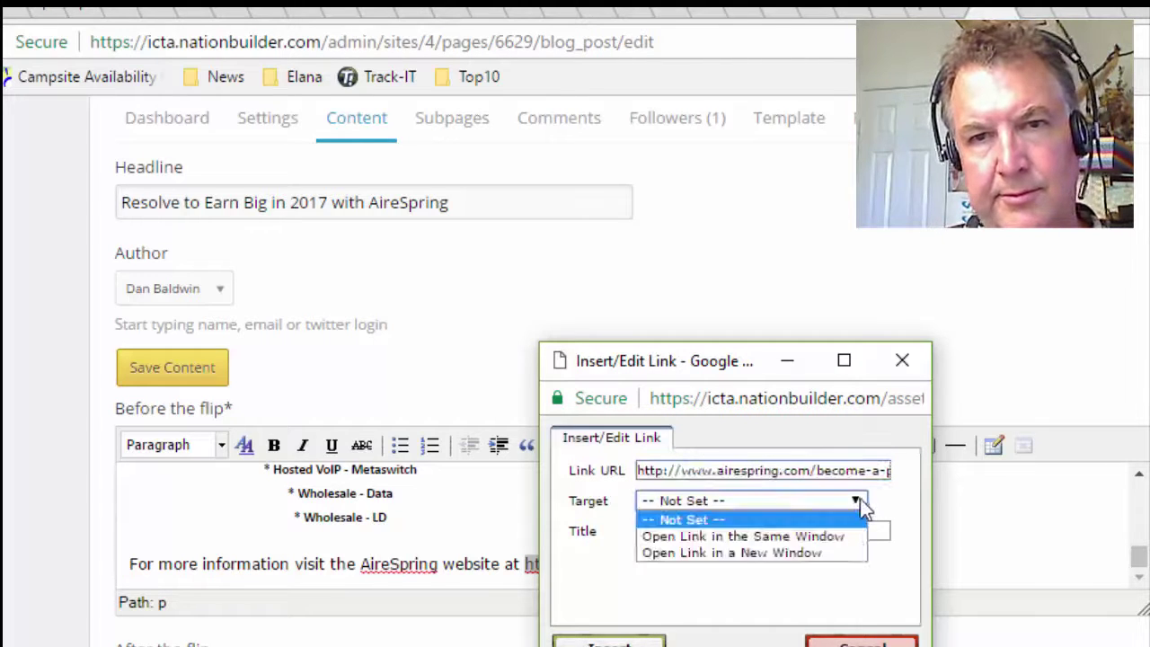
{"action": "left_click", "coordinate": [853, 553]}
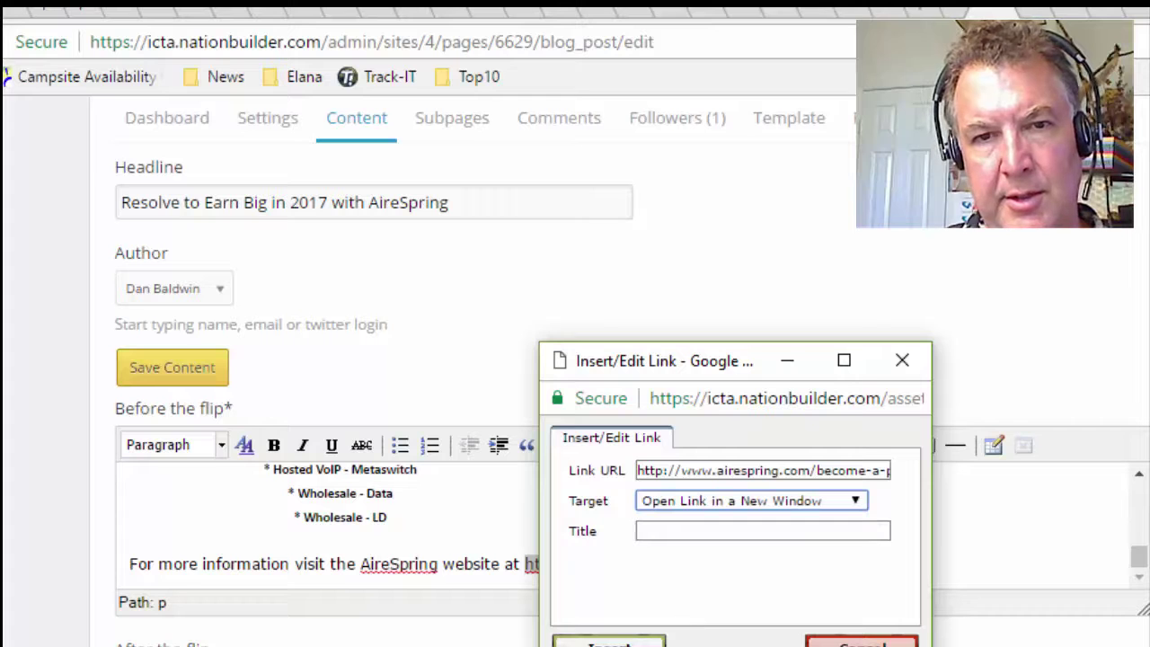
{"action": "key", "text": "Return"}
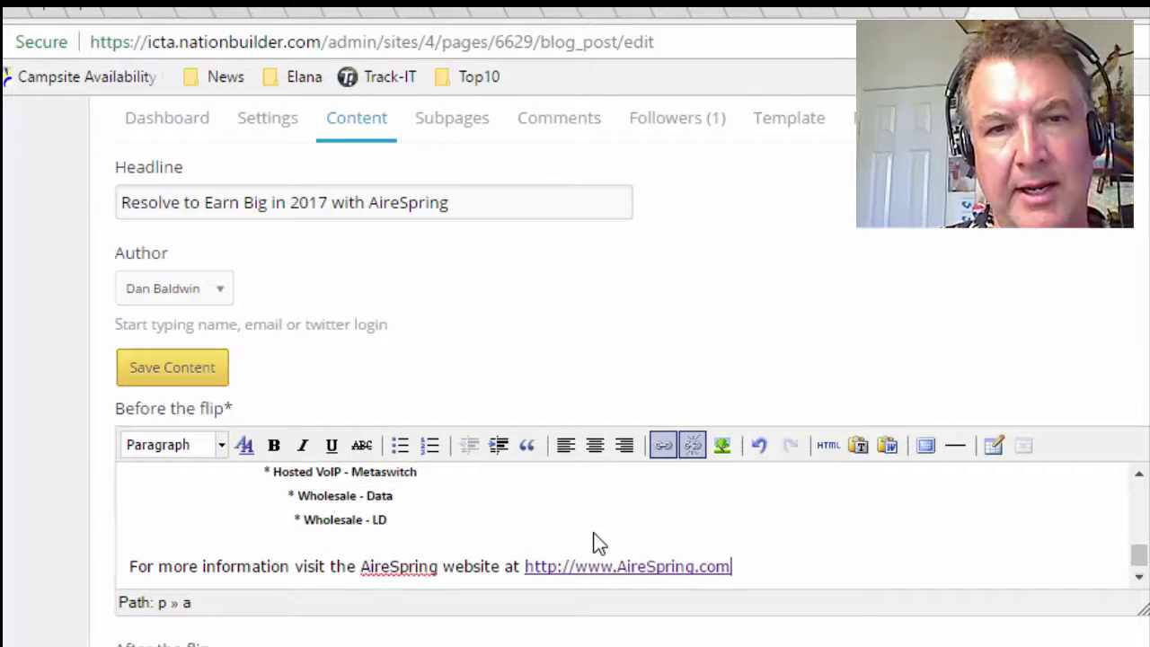
Make the closing sentence with the AireSpring website link bold and set its text size to 24.
{"action": "scroll", "coordinate": [597, 542], "scroll_direction": "up", "scroll_amount": 5}
{"action": "scroll", "coordinate": [597, 543], "scroll_direction": "down", "scroll_amount": 2}
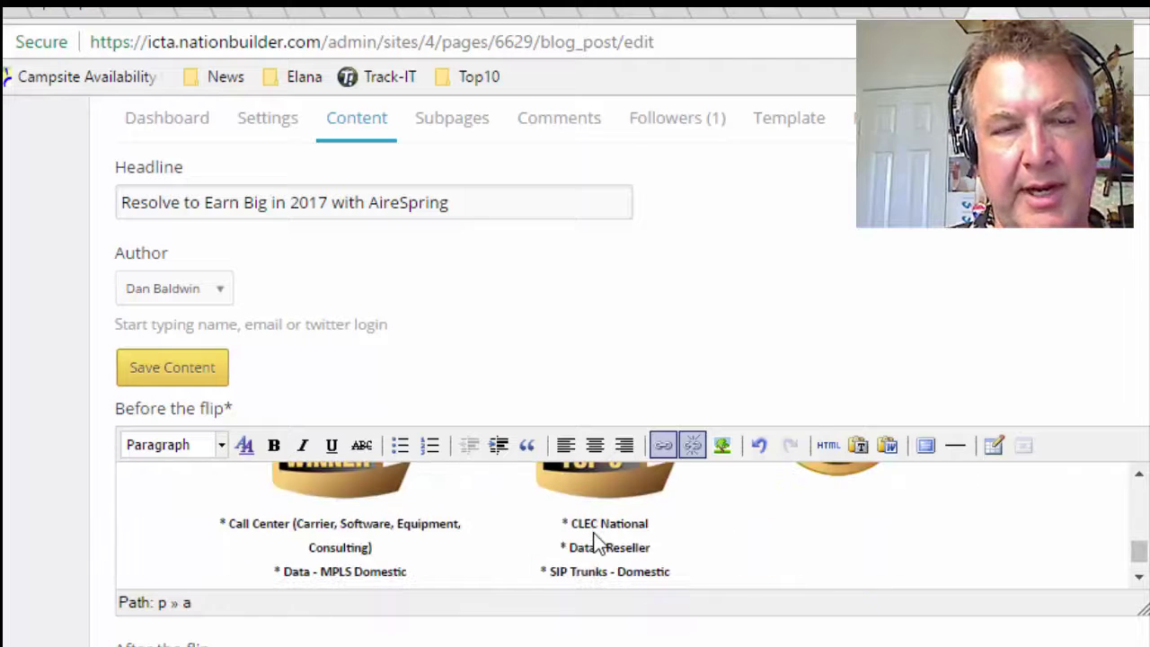
{"action": "scroll", "coordinate": [597, 543], "scroll_direction": "down", "scroll_amount": 3}
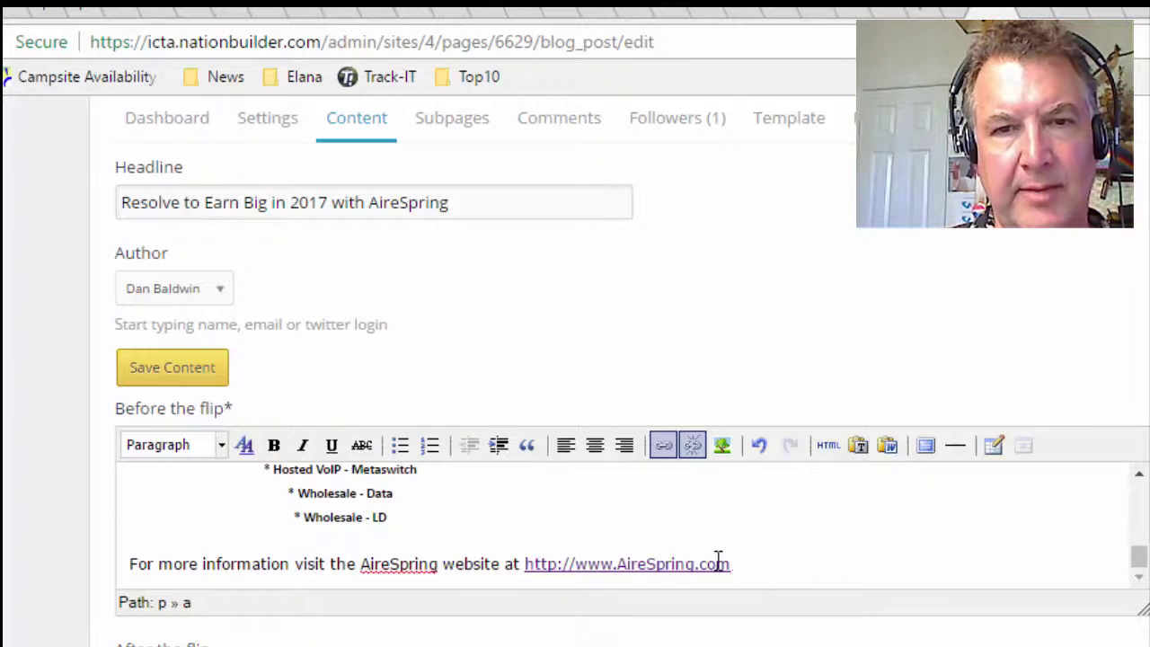
{"action": "left_click_drag", "start_coordinate": [729, 563], "coordinate": [389, 564]}
{"action": "left_click_drag", "start_coordinate": [332, 609], "coordinate": [109, 614]}
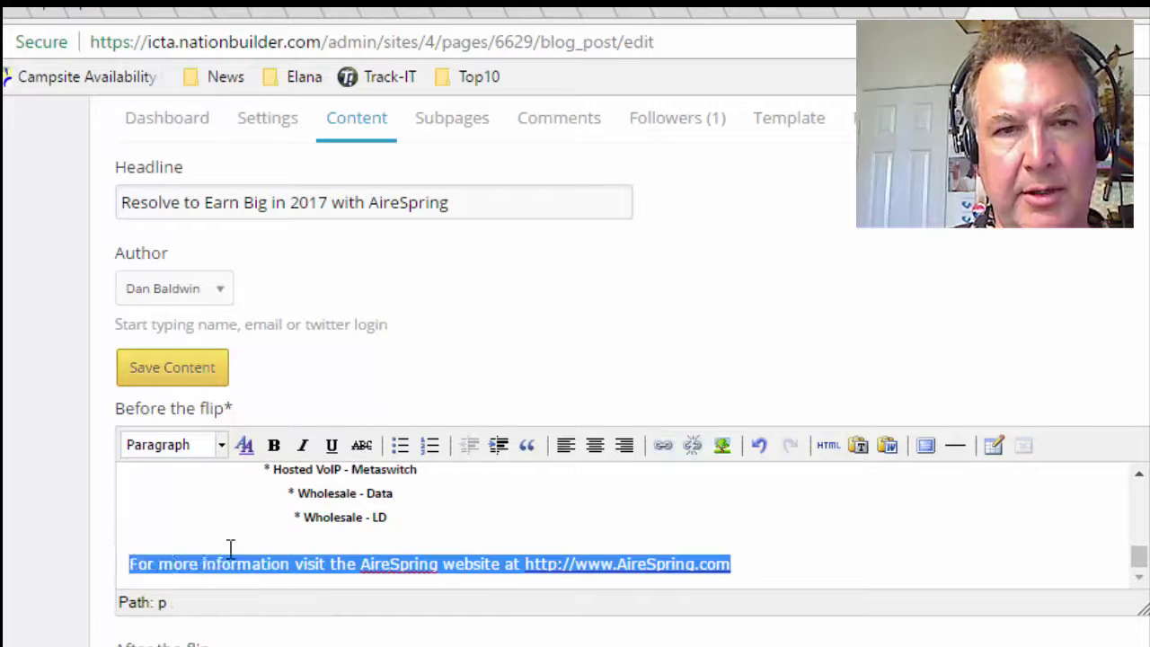
{"action": "left_click", "coordinate": [275, 445]}
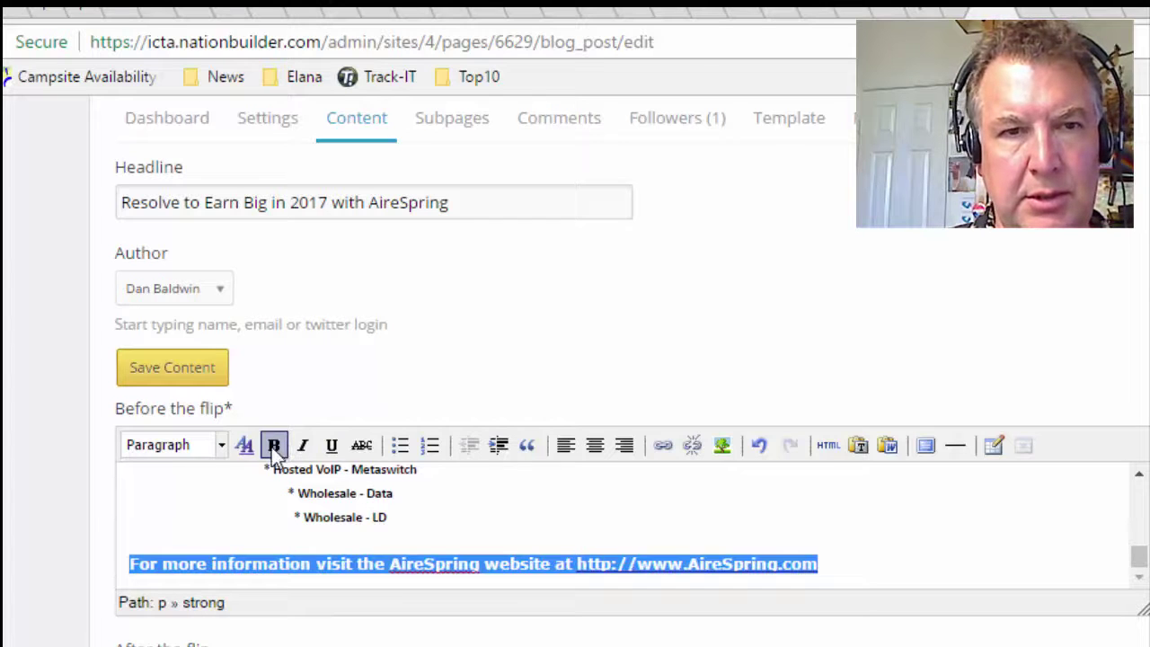
{"action": "left_click", "coordinate": [244, 446]}
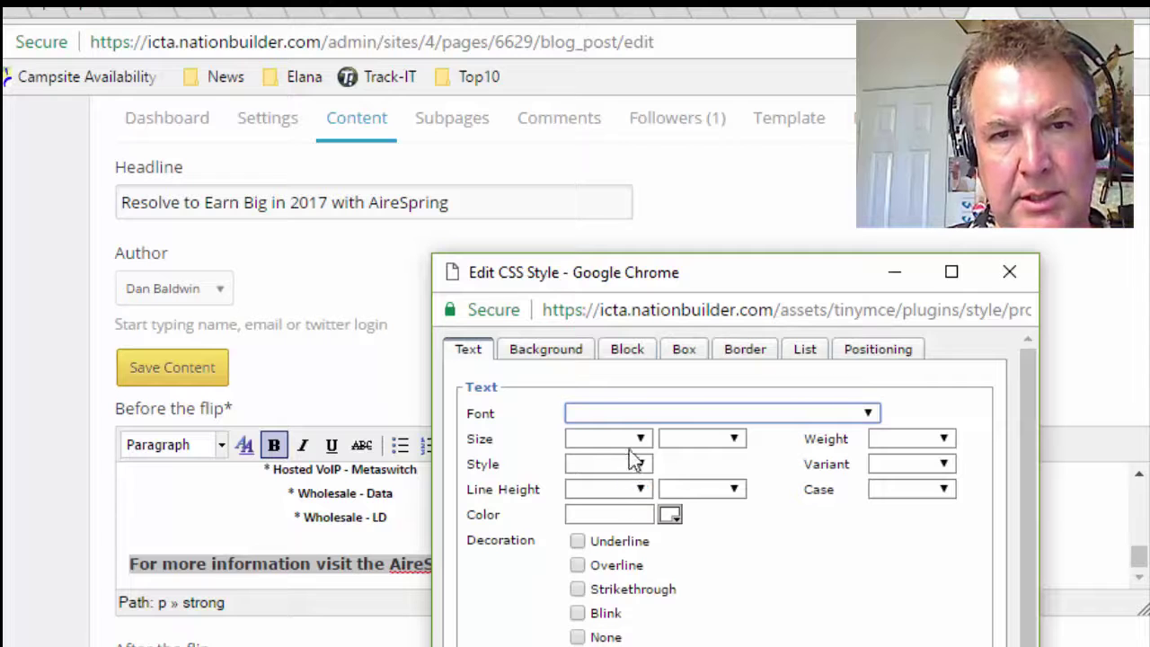
{"action": "left_click", "coordinate": [641, 439]}
{"action": "left_click", "coordinate": [617, 574]}
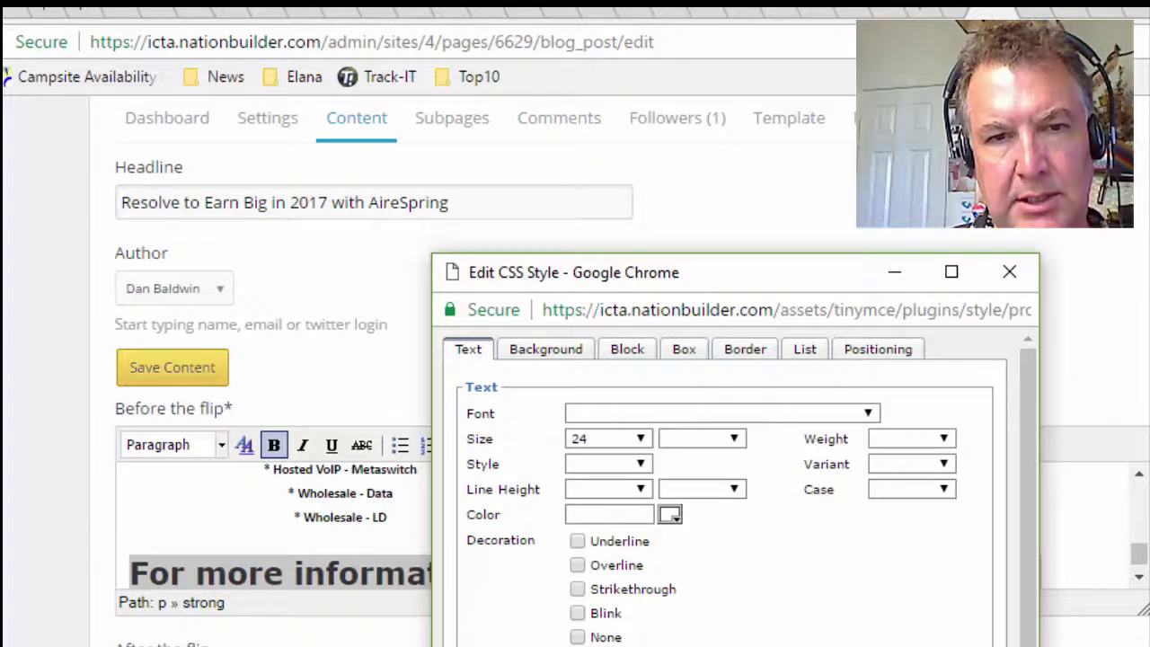
{"action": "key", "text": "Return"}
{"action": "left_click", "coordinate": [508, 532]}
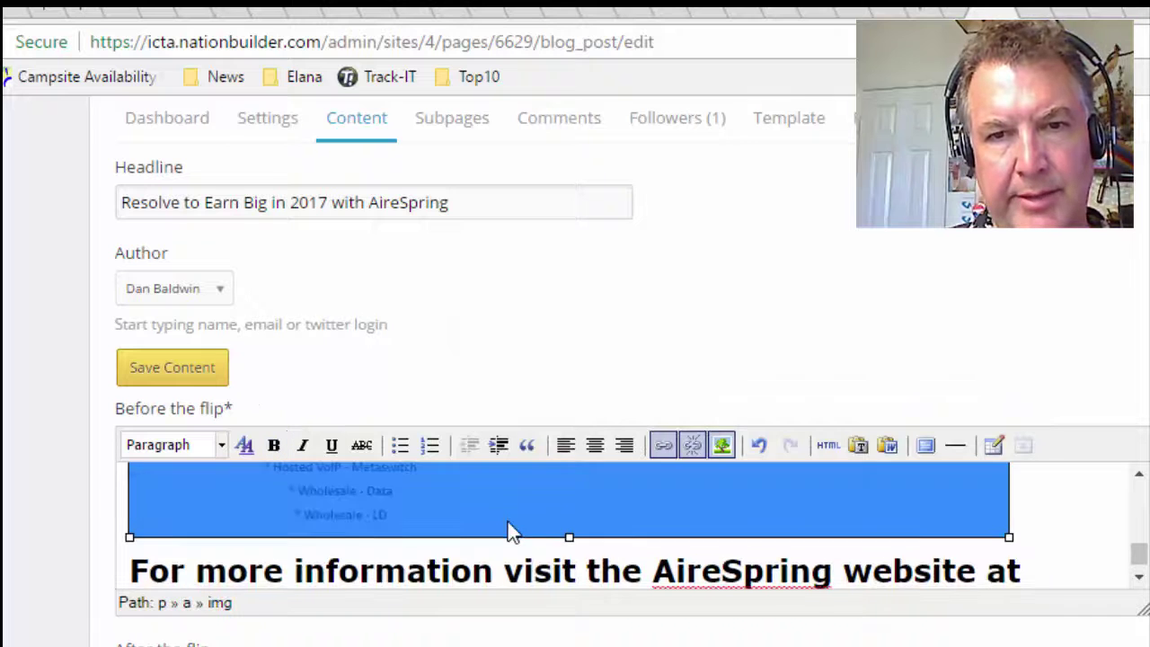
Save the post's content and publish the blog post.
{"action": "scroll", "coordinate": [508, 532], "scroll_direction": "down", "scroll_amount": 1}
{"action": "scroll", "coordinate": [503, 528], "scroll_direction": "up", "scroll_amount": 3}
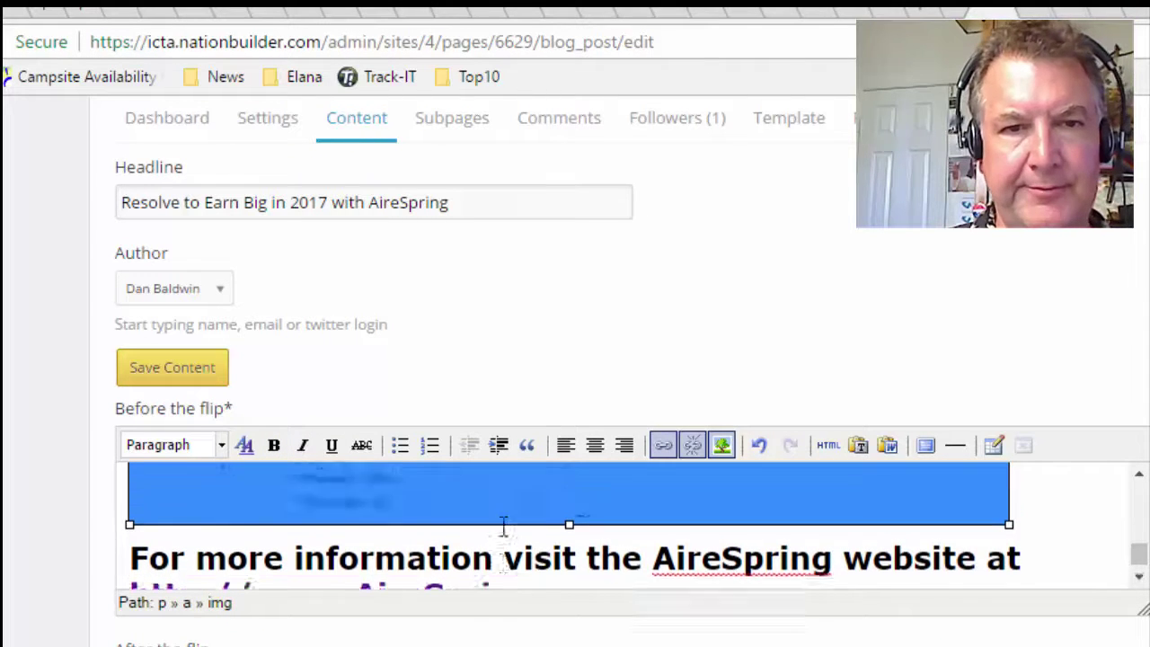
{"action": "left_click", "coordinate": [157, 371]}
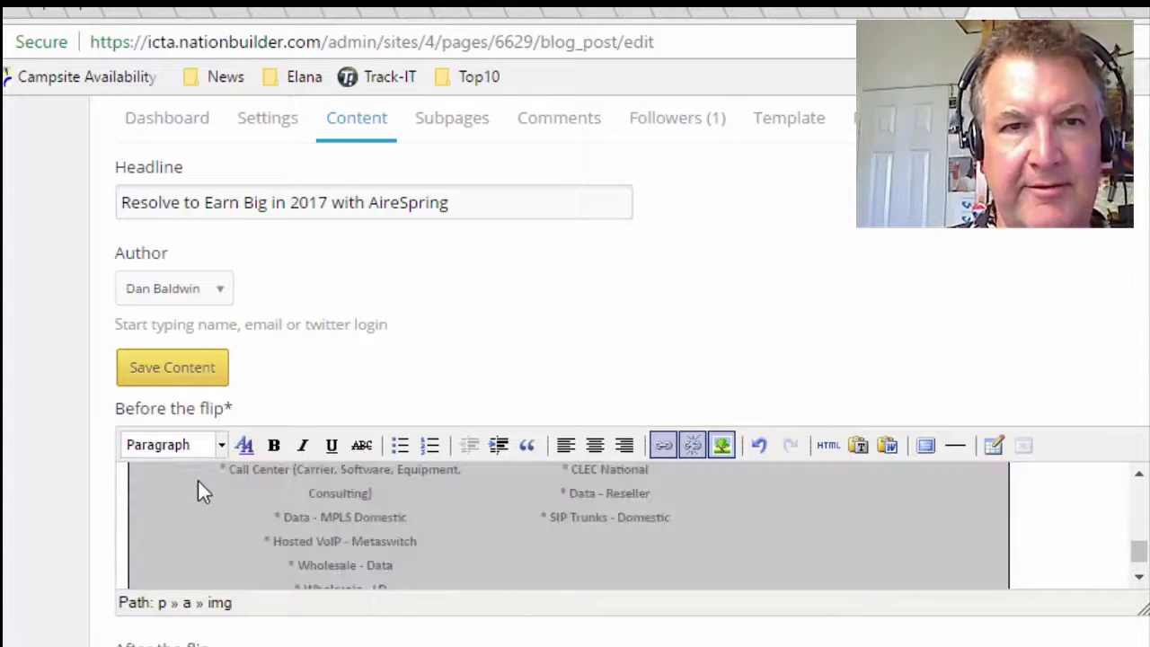
{"action": "scroll", "coordinate": [197, 481], "scroll_direction": "down", "scroll_amount": 2}
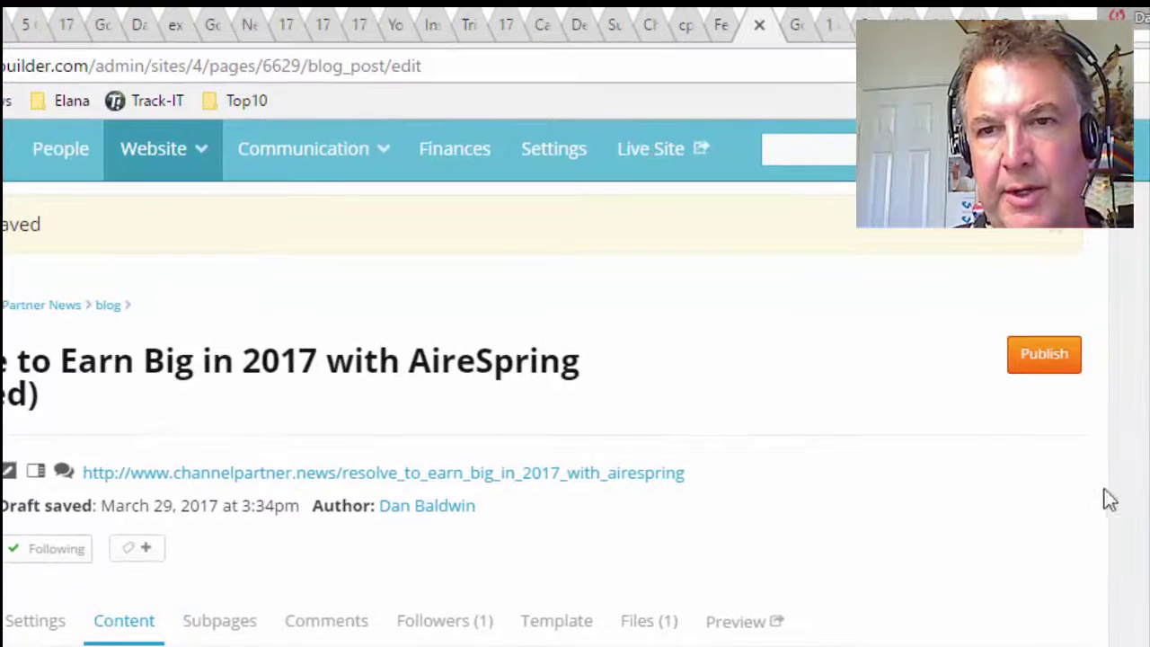
{"action": "left_click", "coordinate": [1061, 356]}
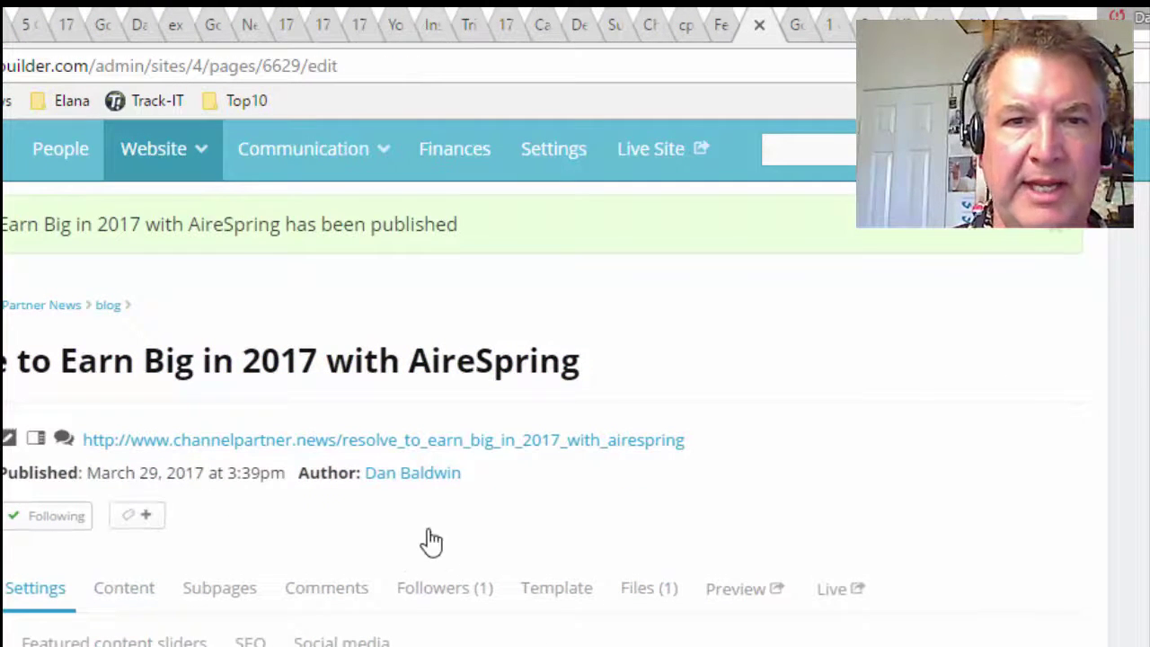
Copy the slug resolve_to_earn_big_in_2017_with_airespring from the published post's page settings.
{"action": "scroll", "coordinate": [539, 404], "scroll_direction": "down", "scroll_amount": 3}
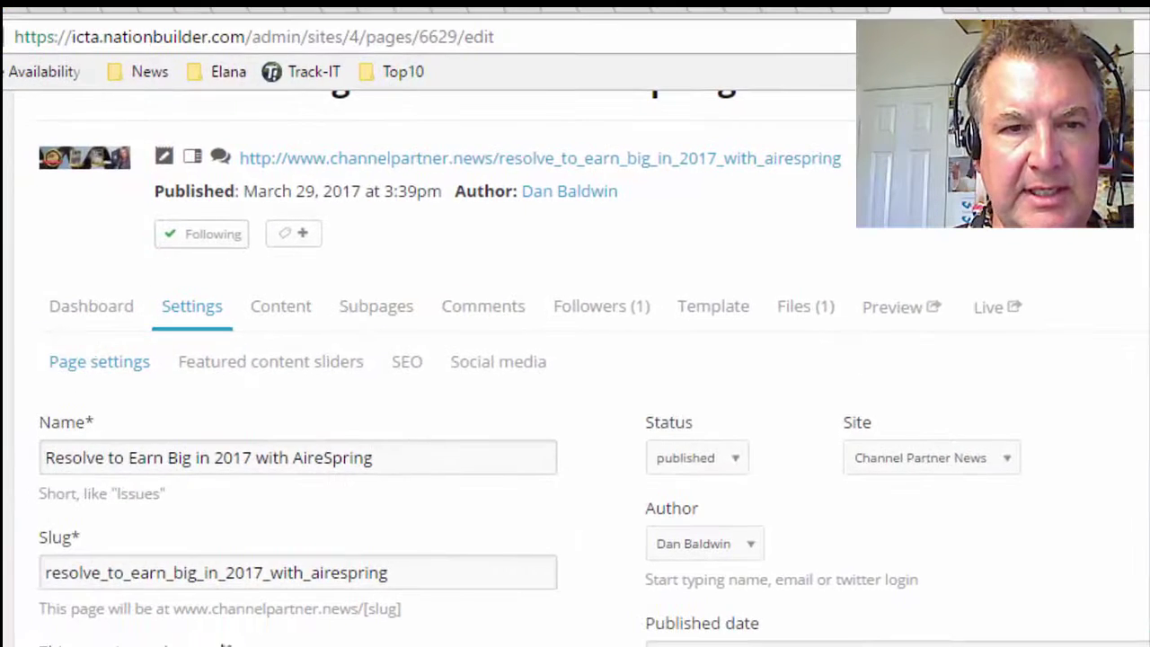
{"action": "left_click_drag", "start_coordinate": [388, 572], "coordinate": [45, 572]}
{"action": "key", "text": "ctrl+c"}
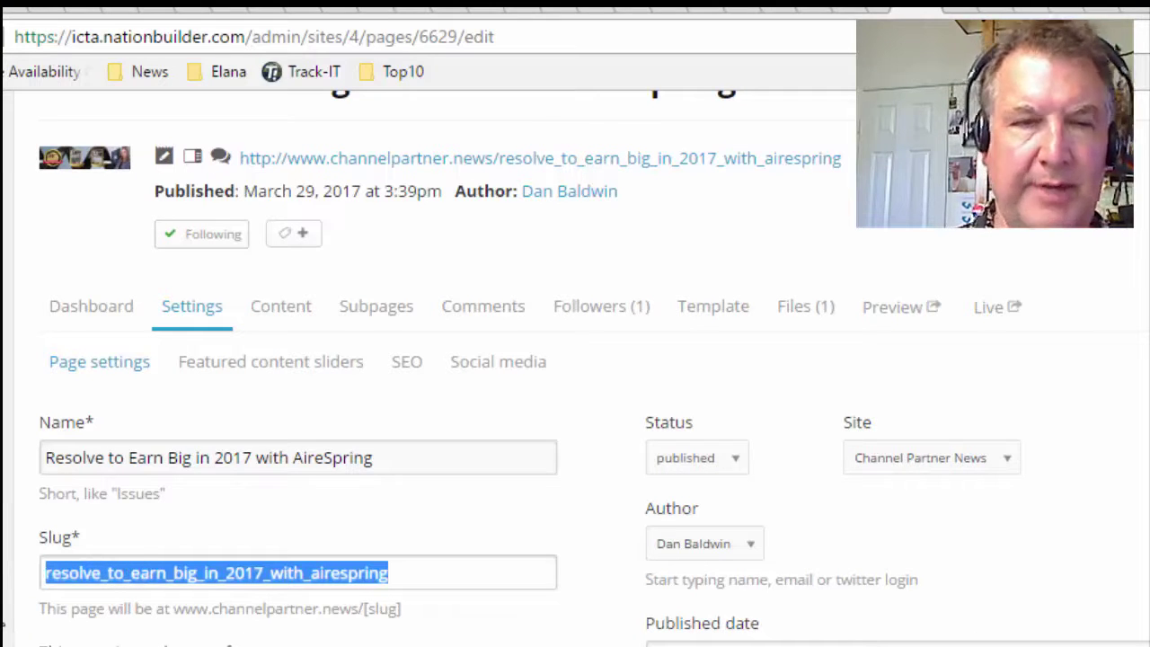
Go to the parent blog page and open its featured content slider settings.
{"action": "scroll", "coordinate": [539, 508], "scroll_direction": "up", "scroll_amount": 3}
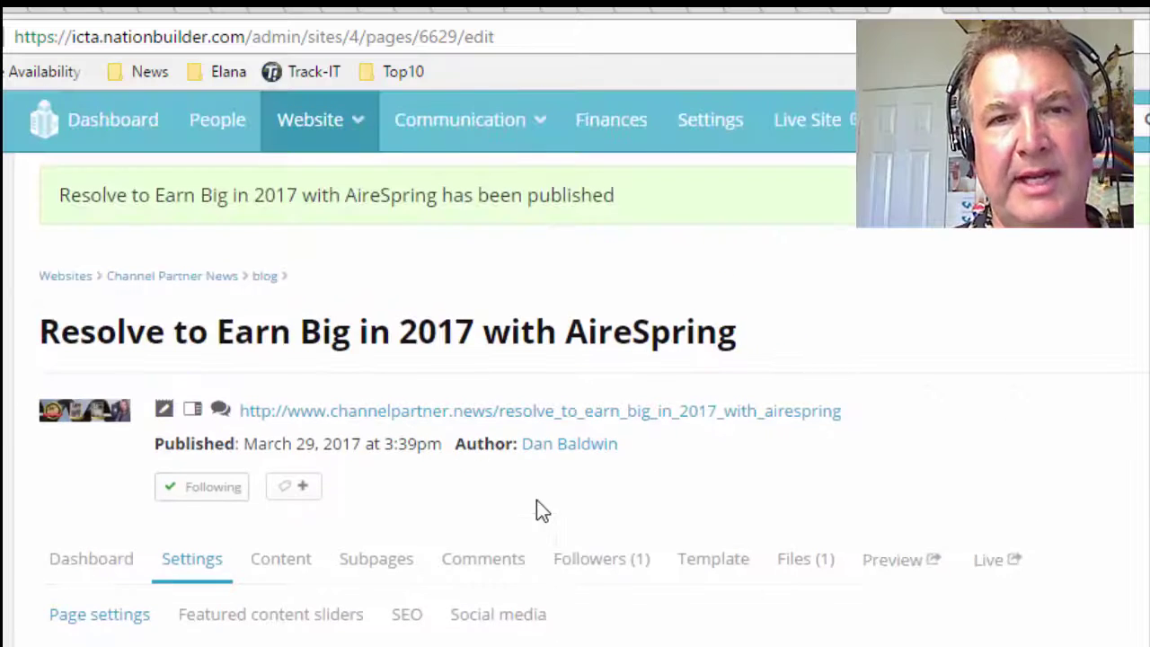
{"action": "left_click", "coordinate": [265, 277]}
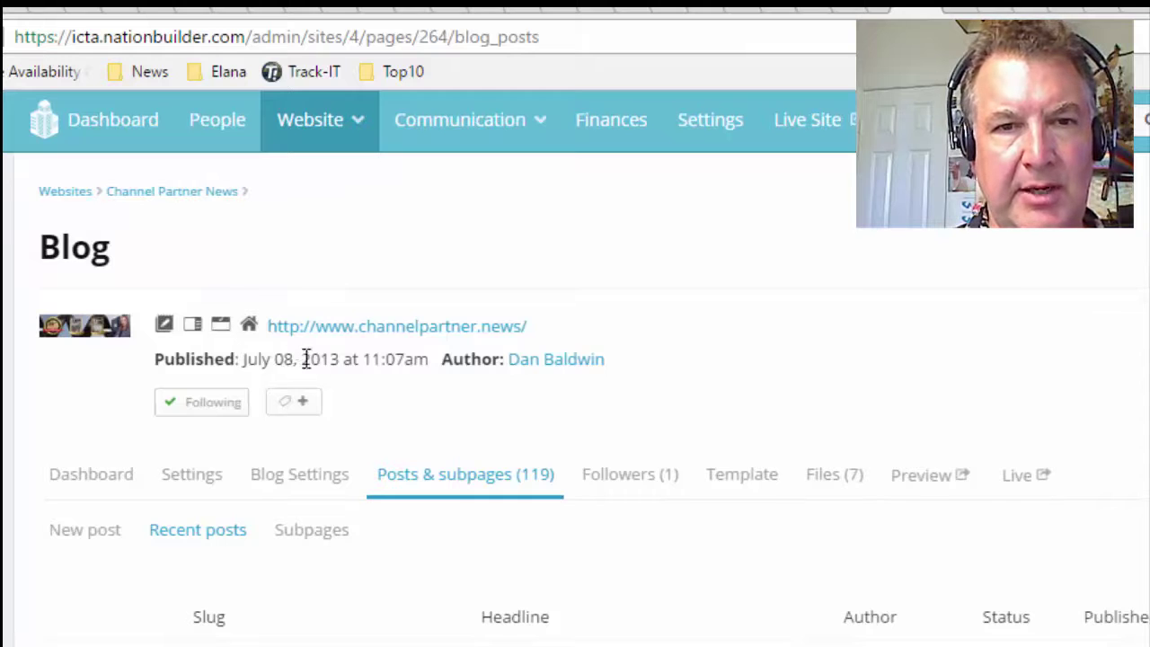
{"action": "left_click", "coordinate": [431, 483]}
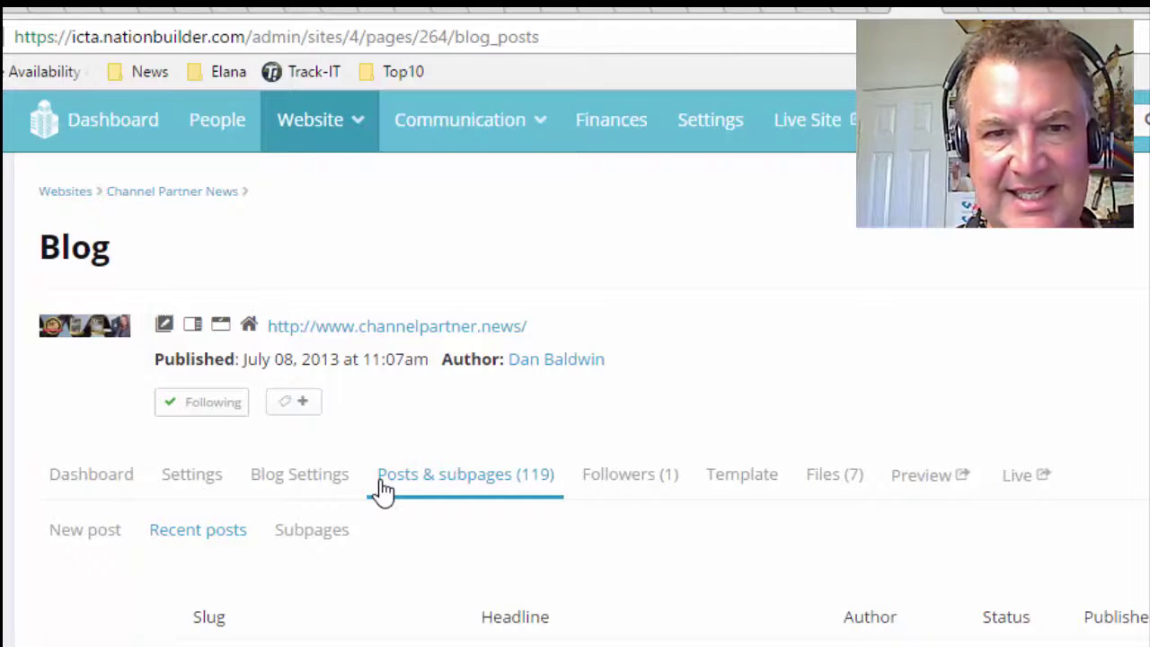
{"action": "left_click", "coordinate": [206, 490]}
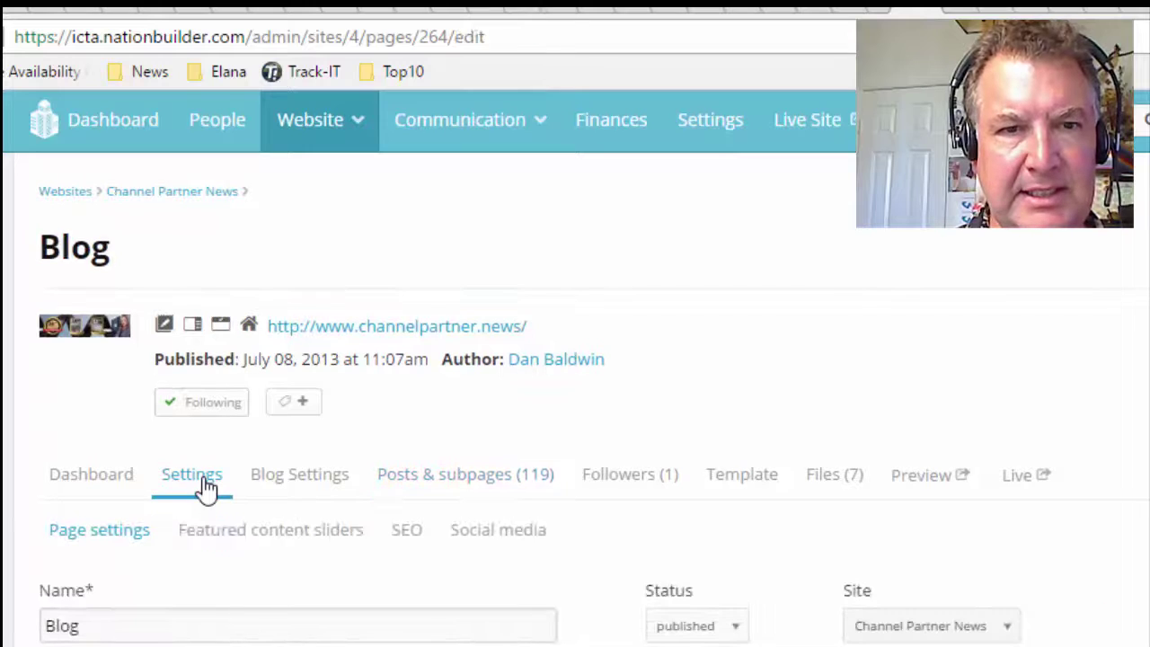
{"action": "left_click", "coordinate": [241, 535]}
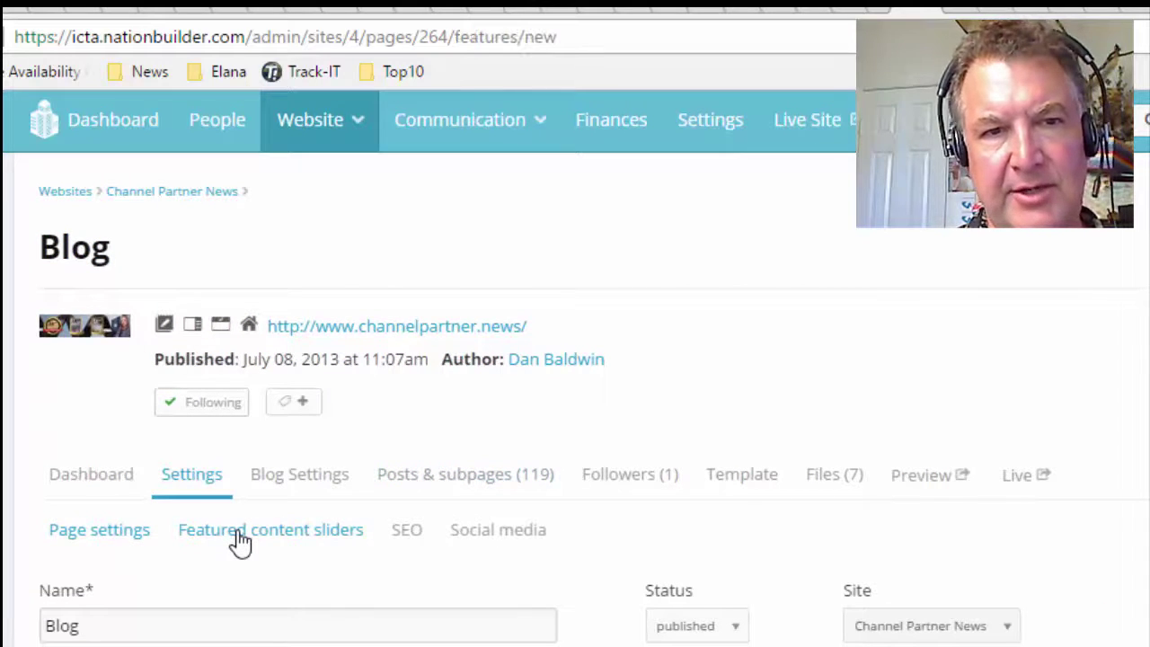
{"action": "scroll", "coordinate": [498, 458], "scroll_direction": "down", "scroll_amount": 3}
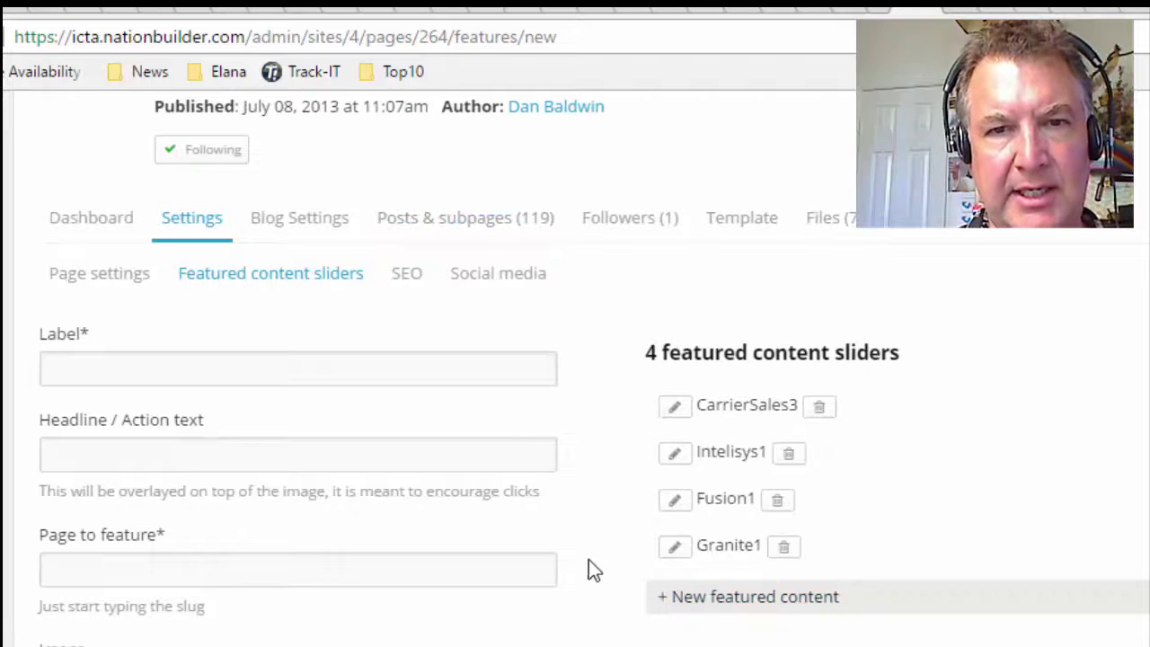
Label the new featured content slider AireSpring1, leaving the headline / action text empty.
{"action": "left_click", "coordinate": [275, 364]}
{"action": "type", "text": "A"}
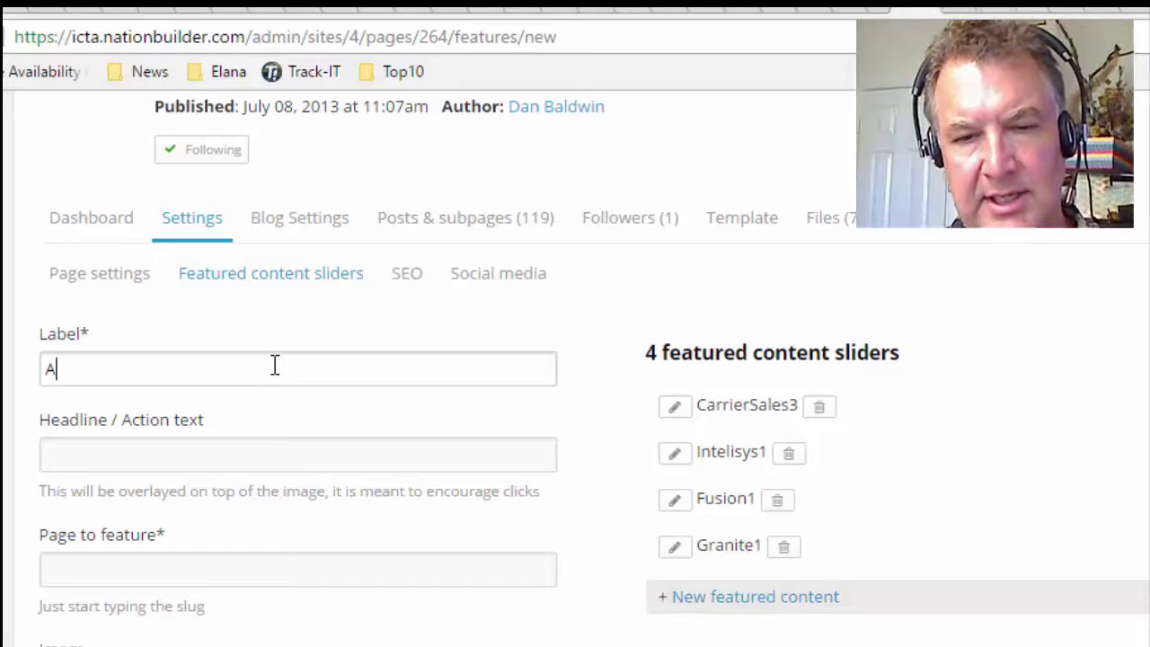
{"action": "type", "text": "orespring"}
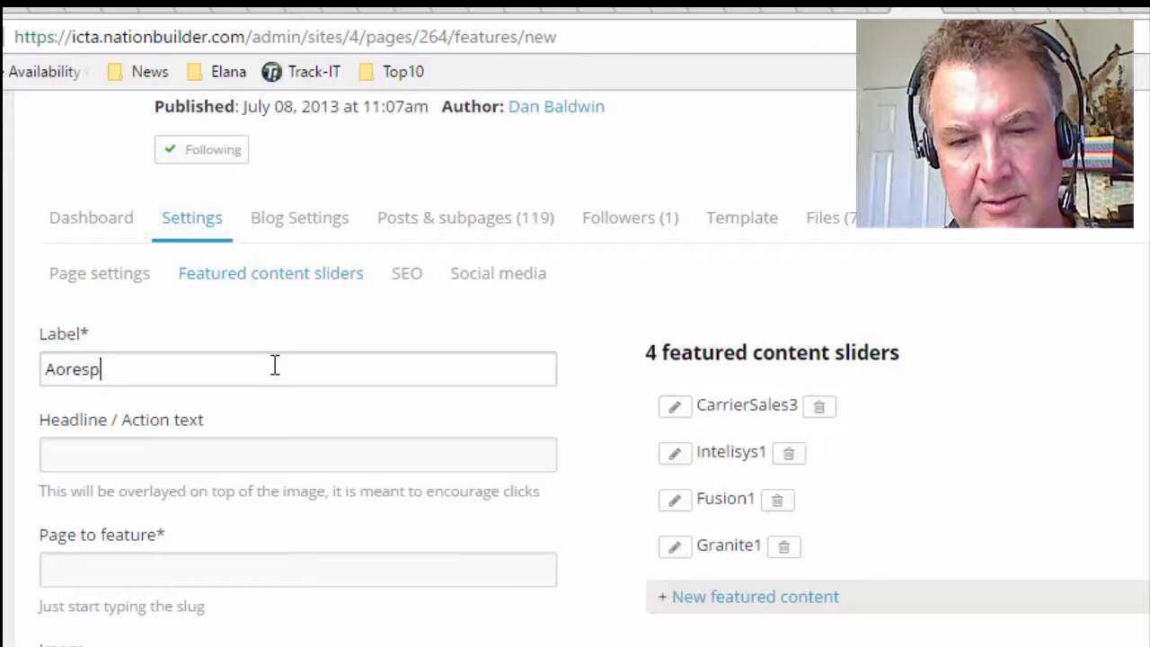
{"action": "key", "text": "BackSpace"}
{"action": "key", "text": "BackSpace"}
{"action": "key", "text": "BackSpace"}
{"action": "key", "text": "BackSpace"}
{"action": "key", "text": "BackSpace"}
{"action": "key", "text": "BackSpace"}
{"action": "key", "text": "BackSpace"}
{"action": "key", "text": "BackSpace"}
{"action": "key", "text": "BackSpace"}
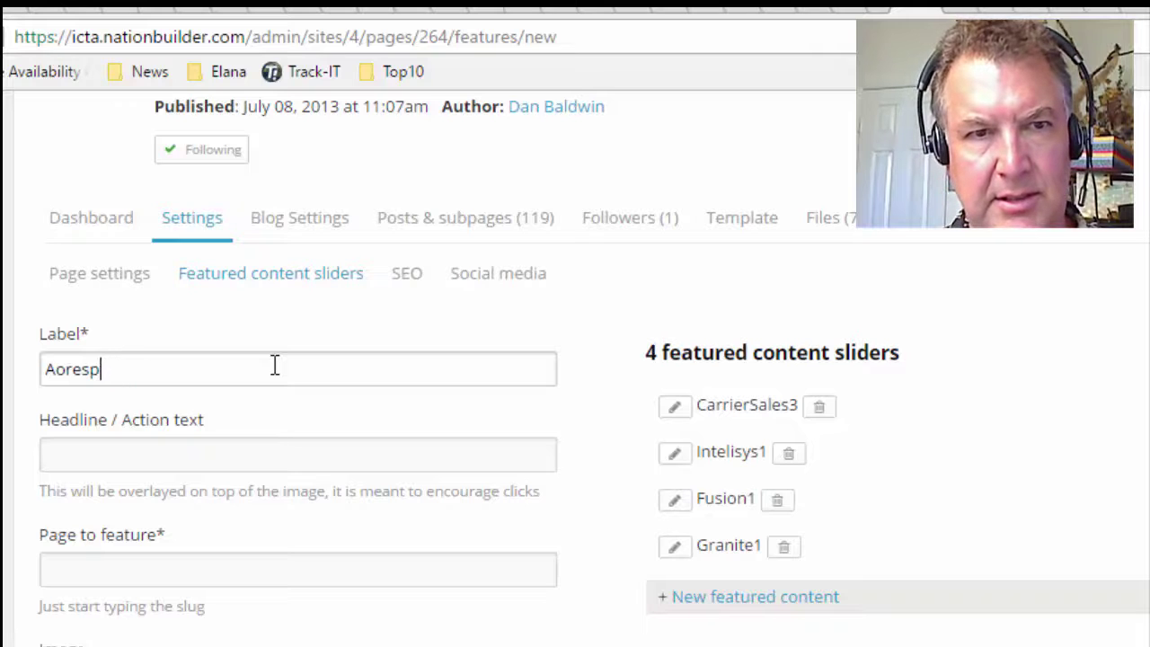
{"action": "type", "text": "ireSpring1"}
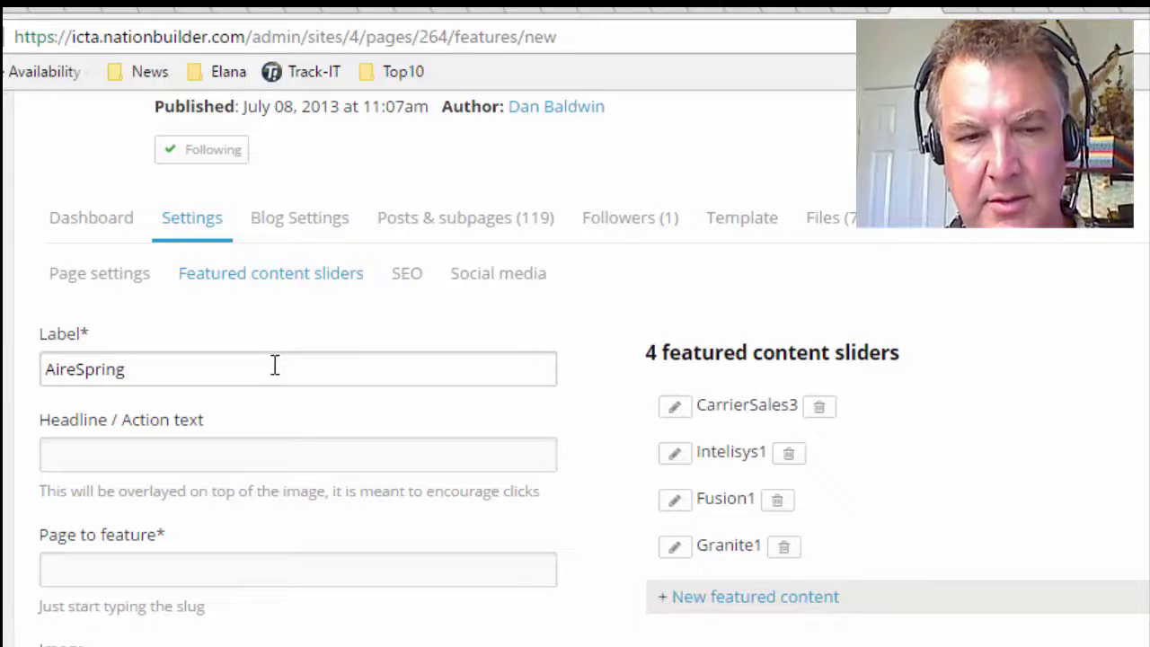
{"action": "left_click", "coordinate": [292, 461]}
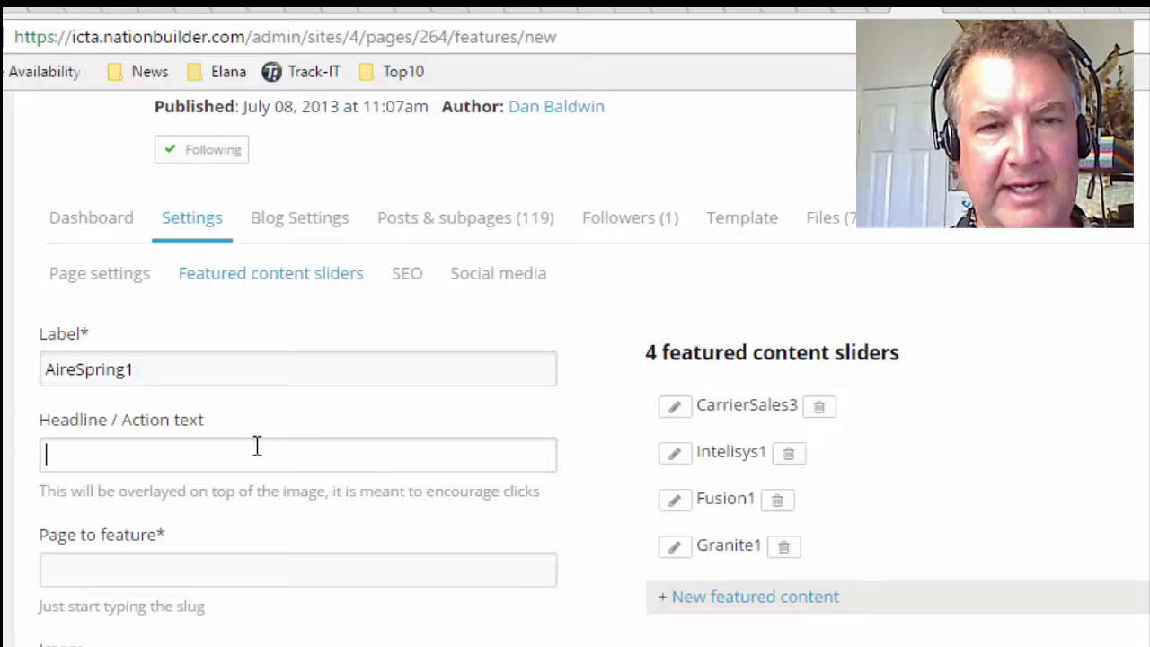
Paste the copied slug resolve_to_earn_big_in_2017_with_airespring as the slider's page to feature.
{"action": "left_click", "coordinate": [235, 564]}
{"action": "key", "text": "ctrl+v"}
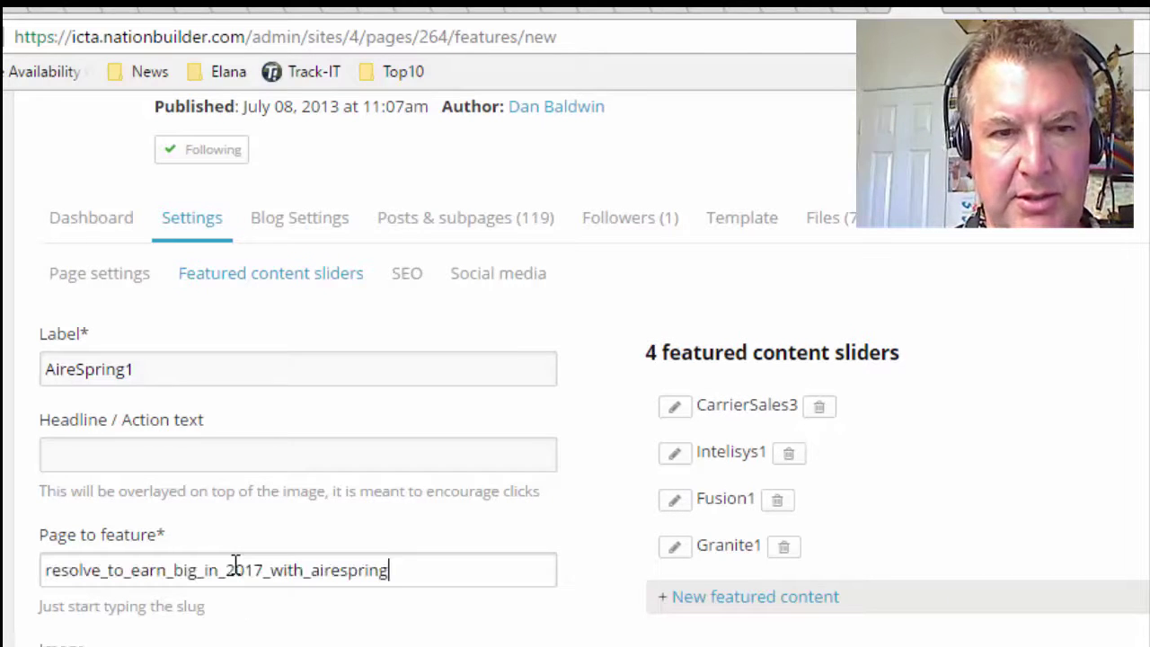
{"action": "scroll", "coordinate": [231, 582], "scroll_direction": "down", "scroll_amount": 1}
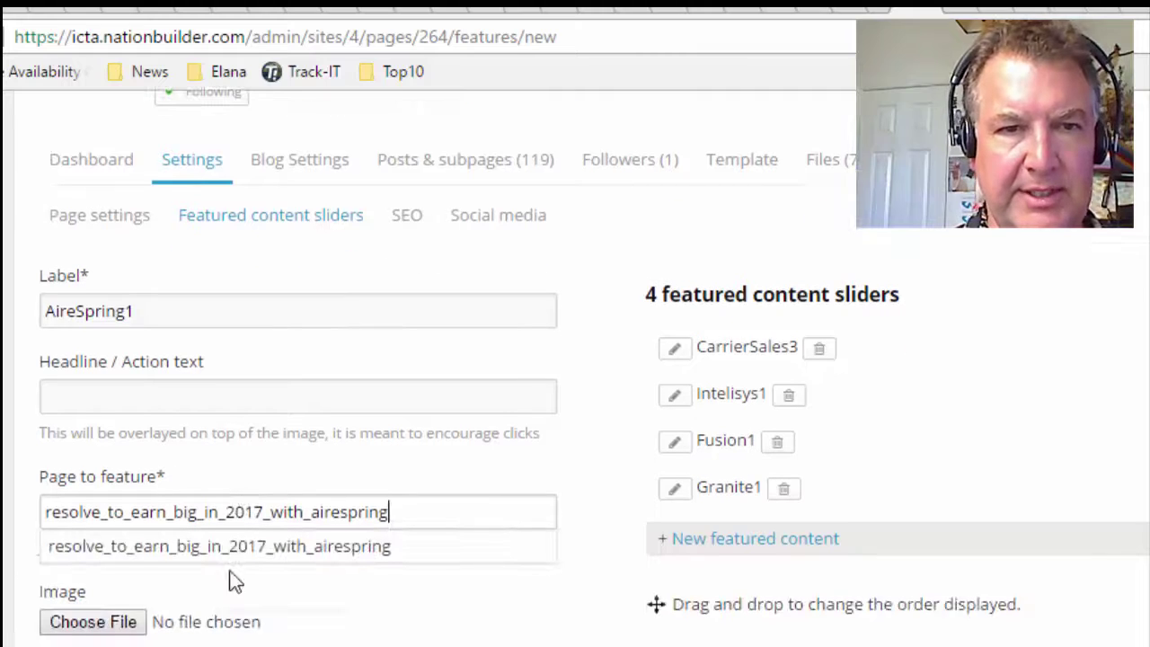
Attach the image ariespring1a.png from Downloads to the slider and save the featured content slider.
{"action": "left_click", "coordinate": [121, 627]}
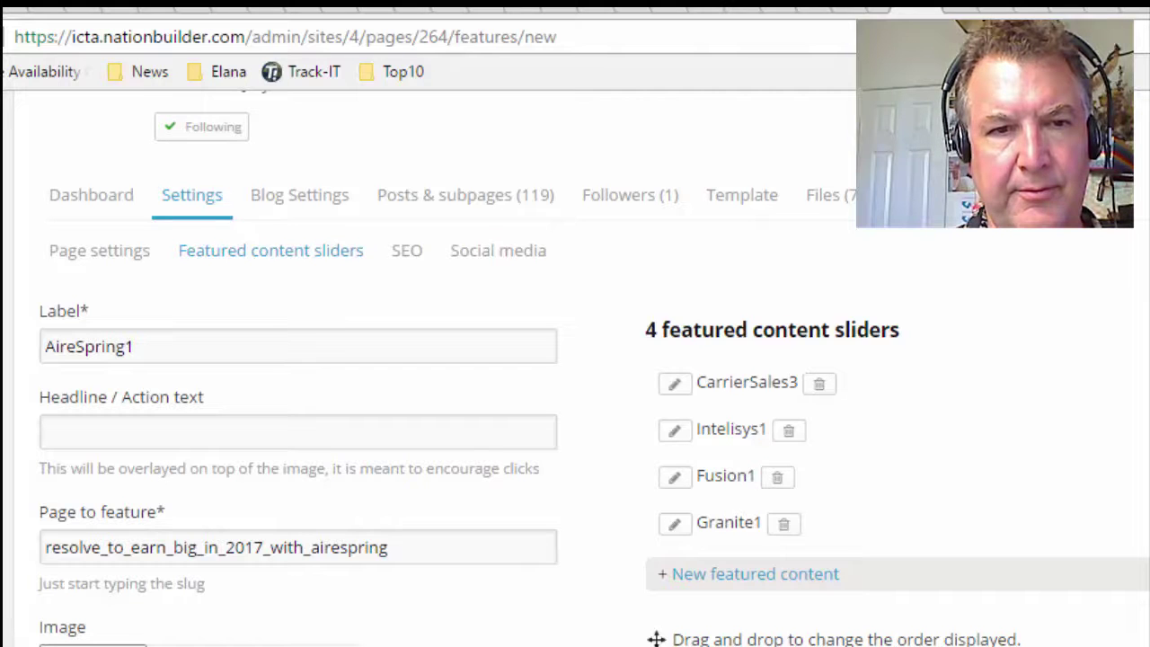
{"action": "left_click", "coordinate": [90, 645]}
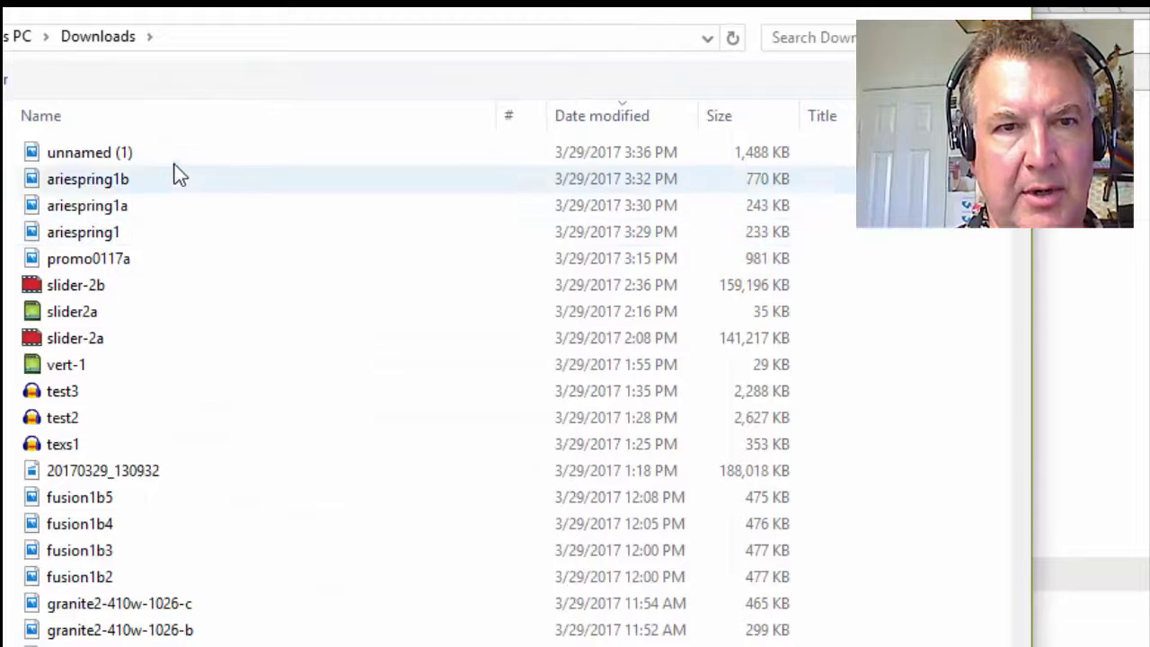
{"action": "left_click", "coordinate": [153, 213]}
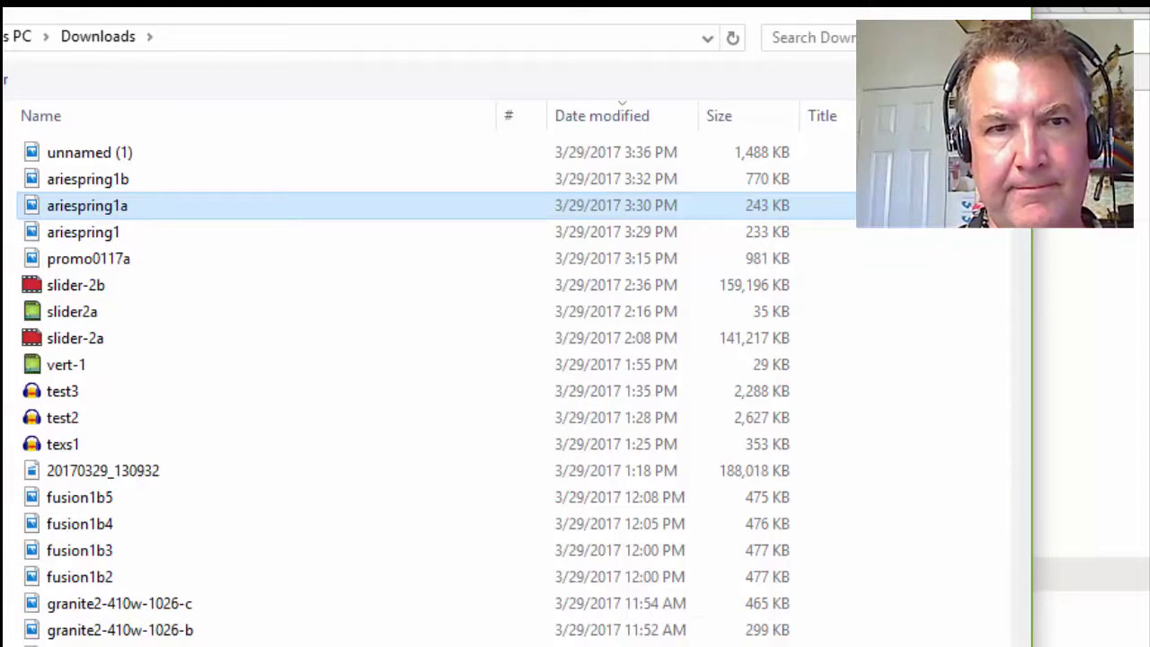
{"action": "double_click", "coordinate": [152, 213]}
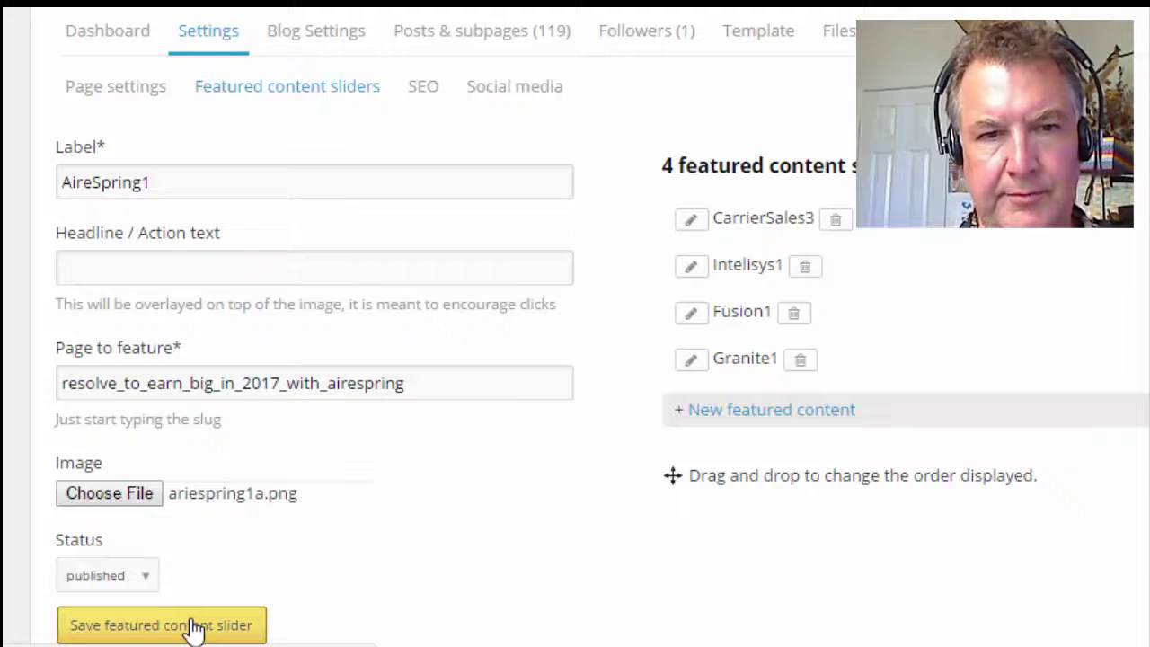
{"action": "left_click", "coordinate": [210, 624]}
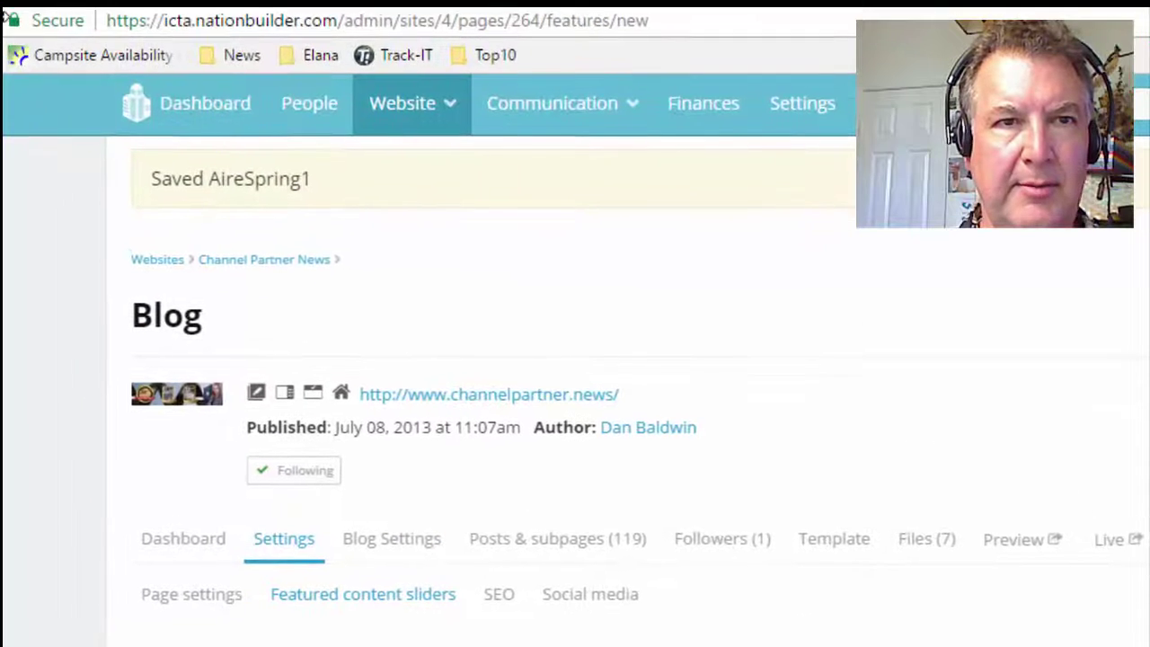
{"action": "left_click", "coordinate": [364, 20]}
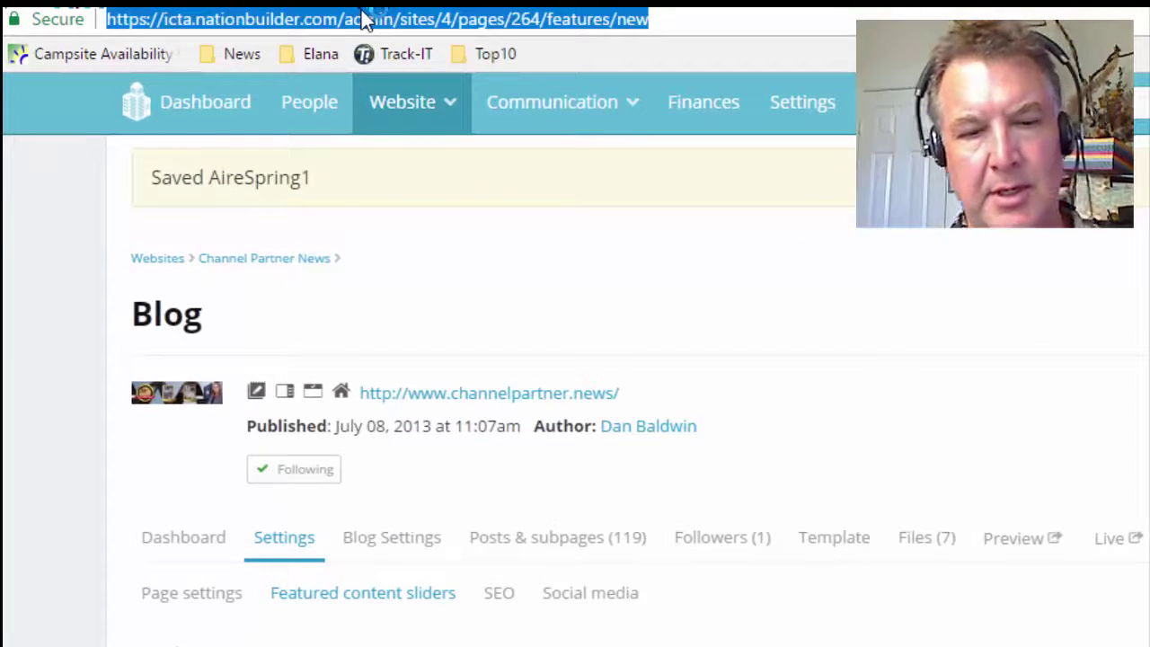
{"action": "type", "text": "ch"}
{"action": "key", "text": "Escape"}
{"action": "key", "text": "Escape"}
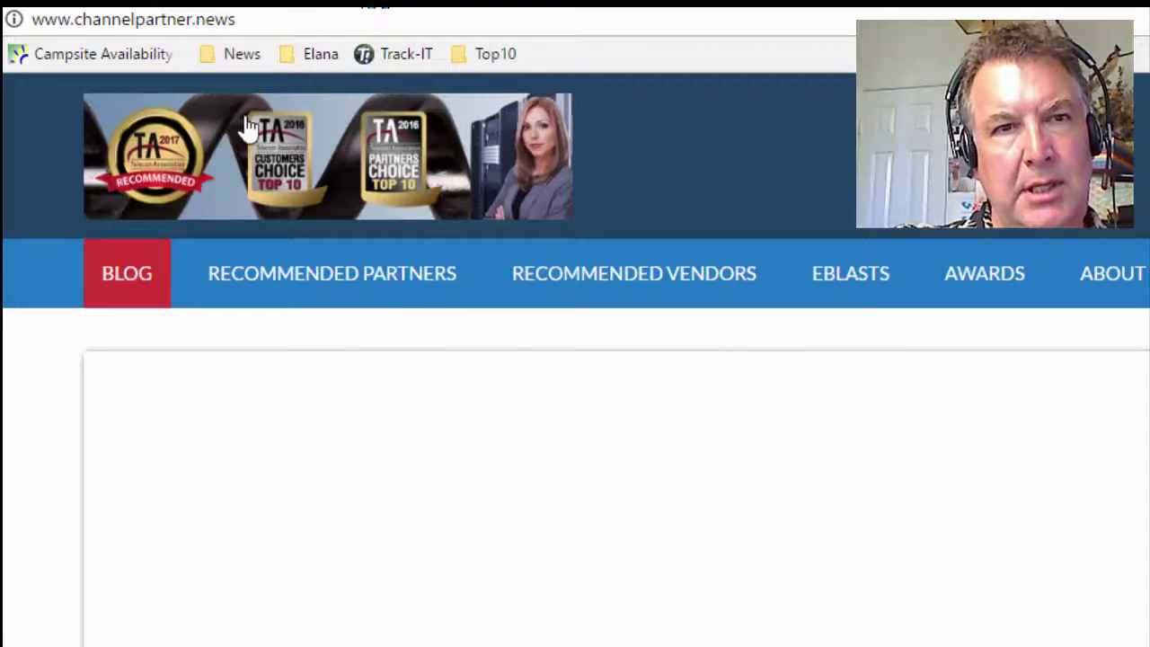
{"action": "left_click", "coordinate": [258, 26]}
{"action": "key", "text": "ctrl+a"}
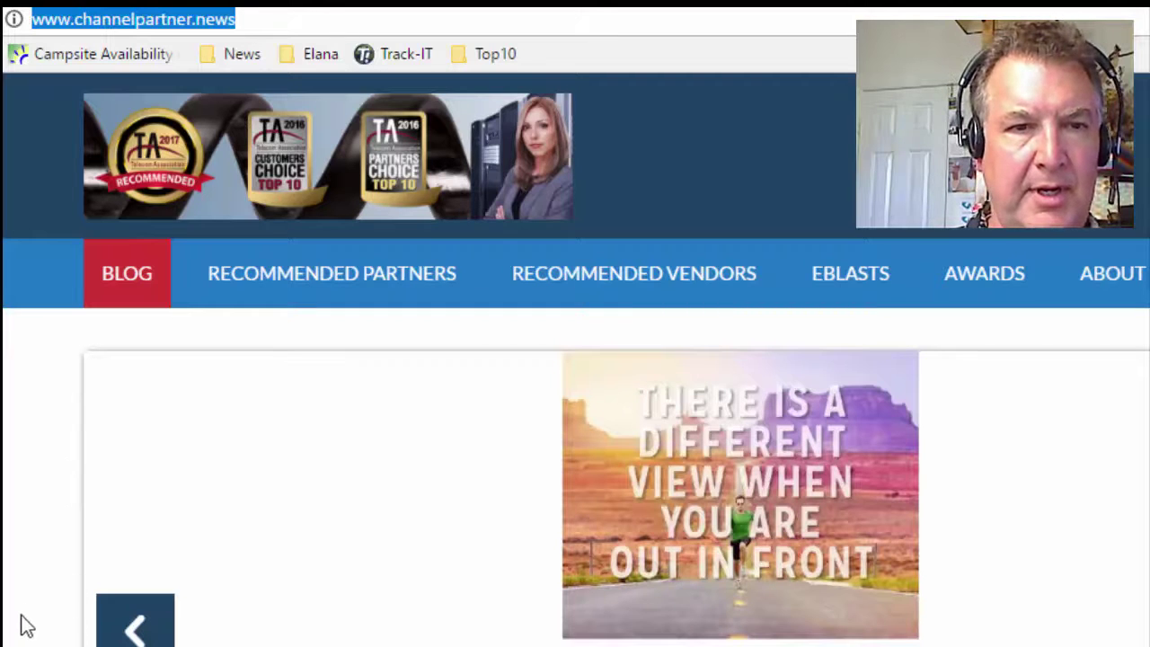
{"action": "scroll", "coordinate": [5, 620], "scroll_direction": "down", "scroll_amount": 3}
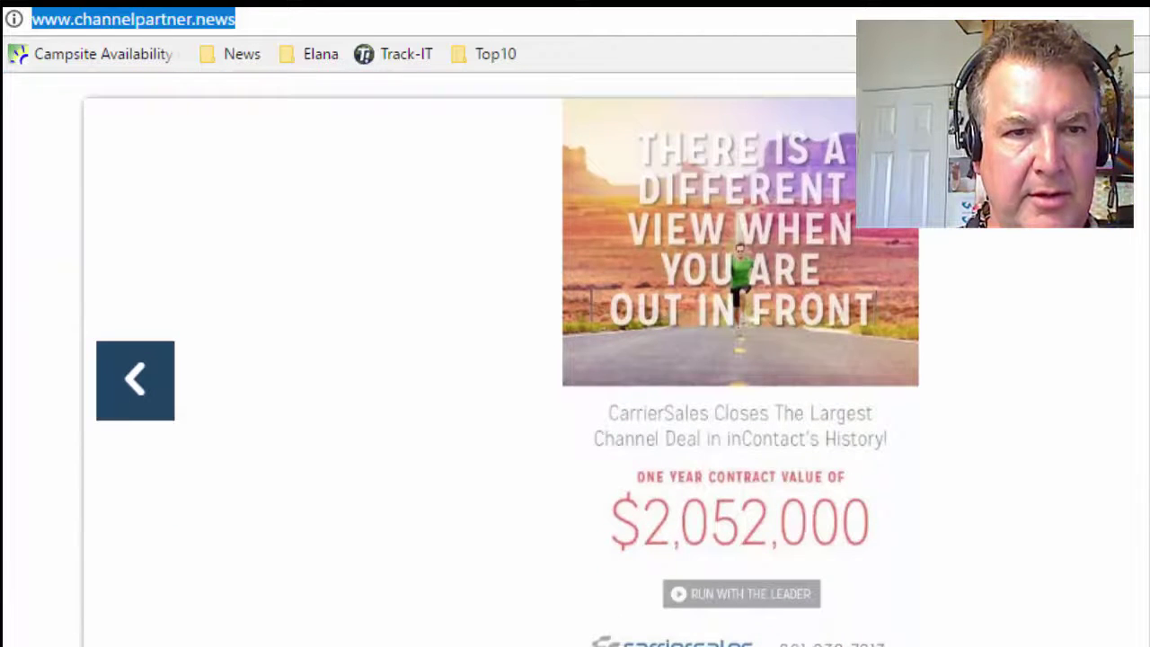
Page through the home page slider to the AireSpring slide and follow it to the post it features.
{"action": "left_click", "coordinate": [9, 628]}
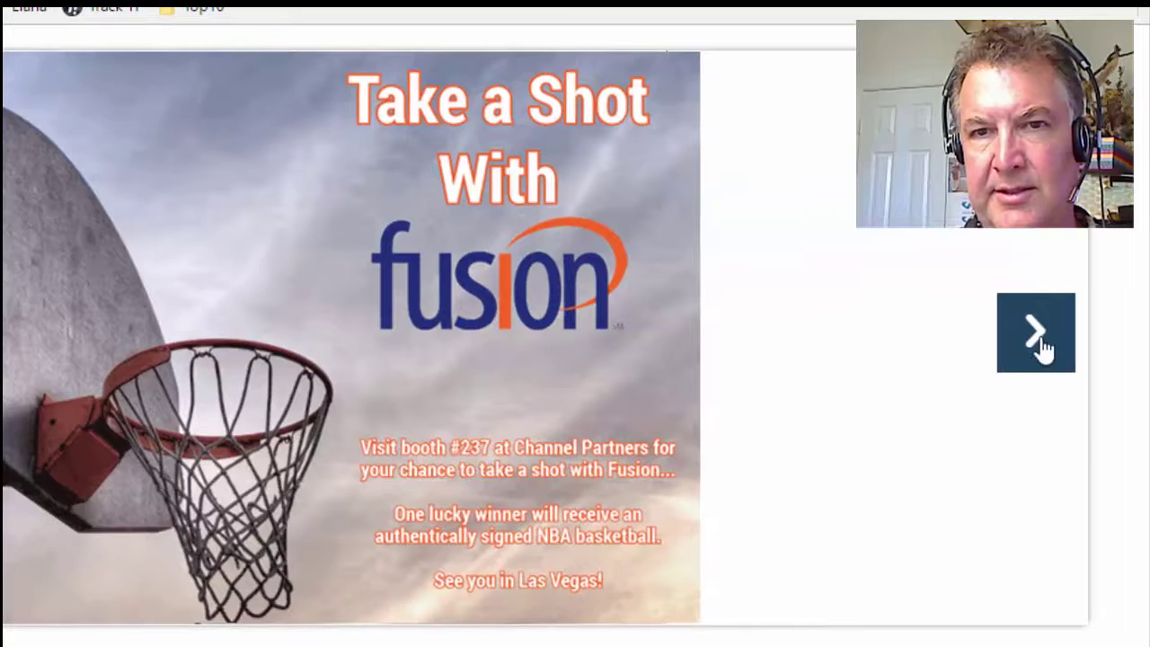
{"action": "left_click", "coordinate": [1142, 305]}
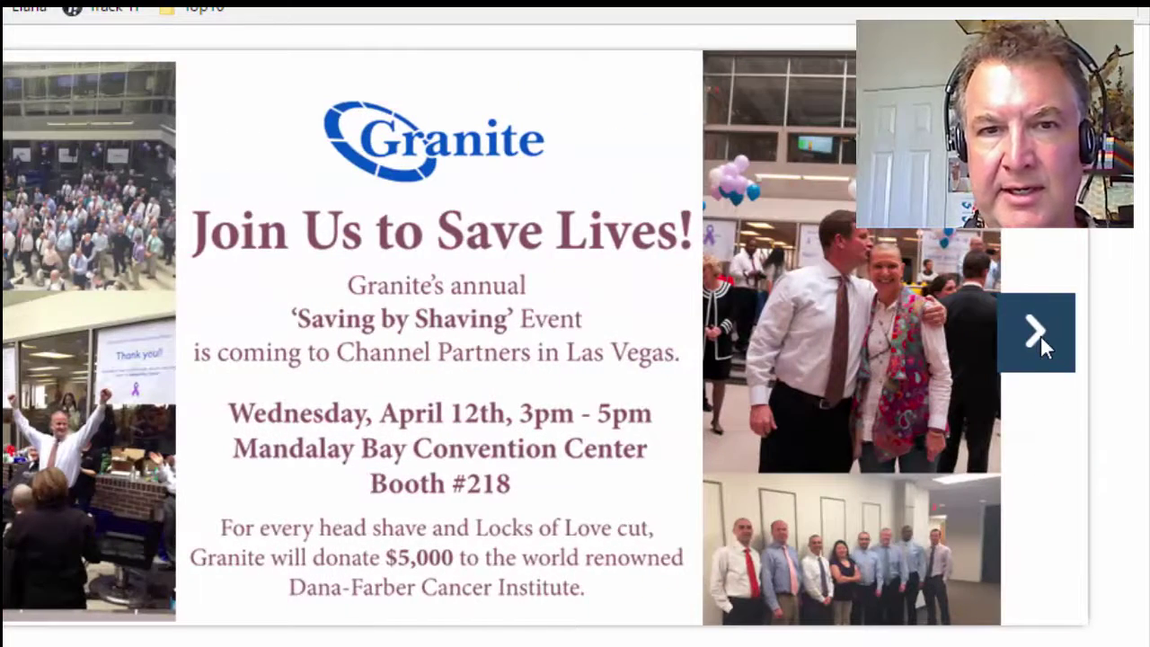
{"action": "left_click", "coordinate": [1038, 333]}
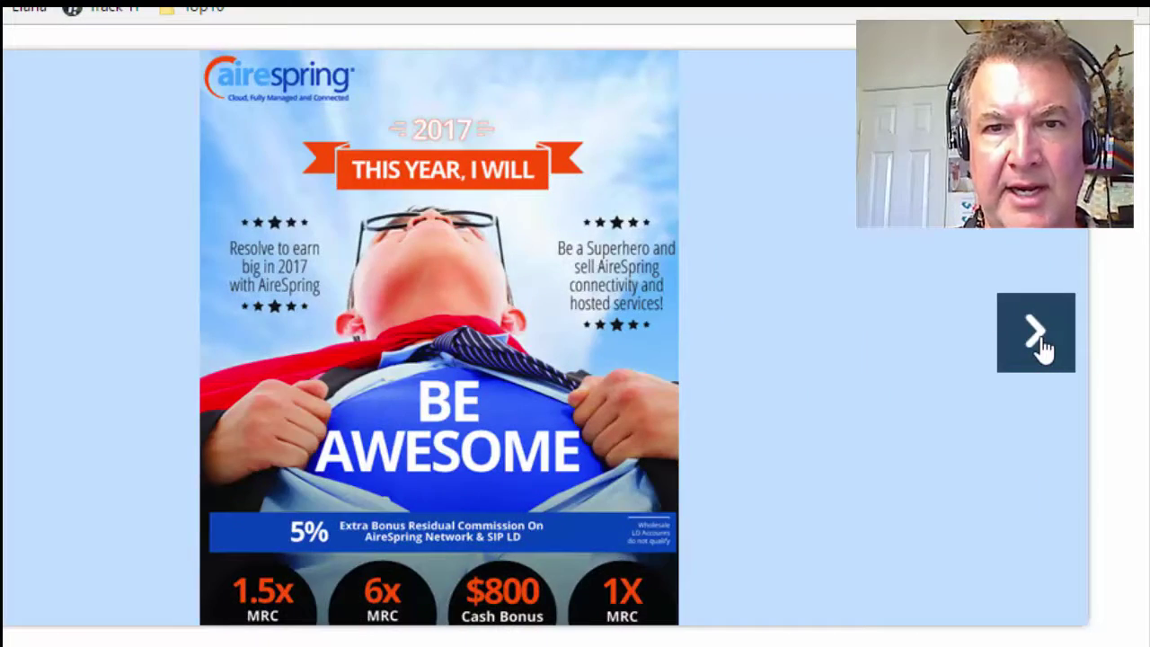
{"action": "left_click", "coordinate": [469, 458]}
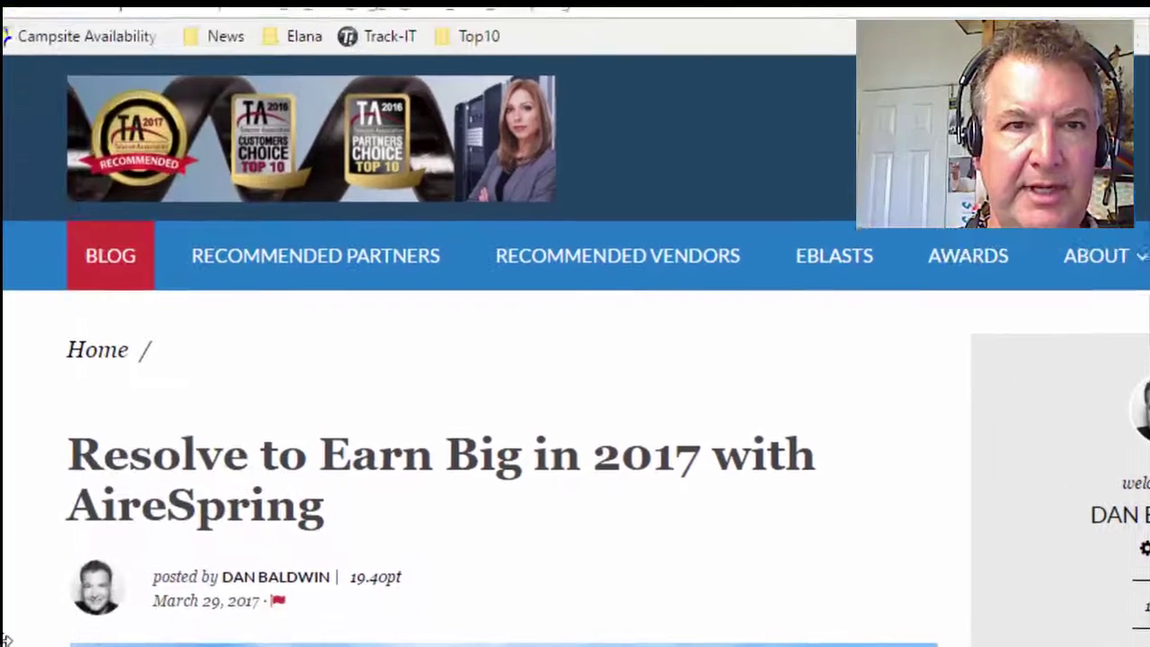
{"action": "scroll", "coordinate": [324, 568], "scroll_direction": "down", "scroll_amount": 15}
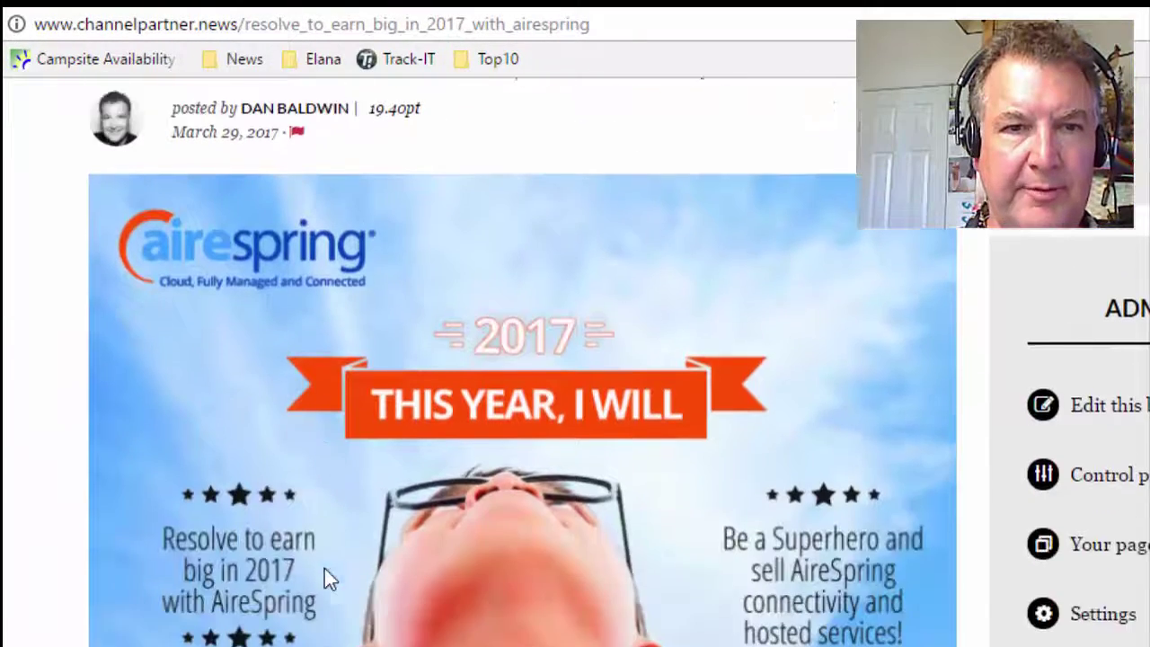
{"action": "scroll", "coordinate": [325, 569], "scroll_direction": "down", "scroll_amount": 10}
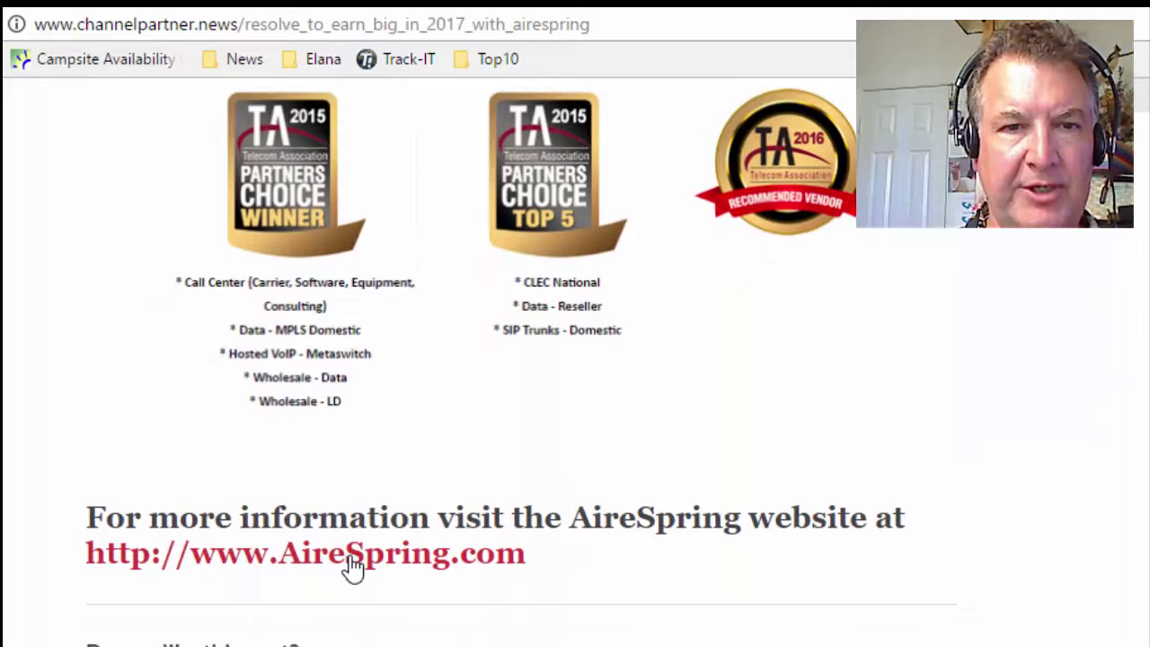
{"action": "left_click", "coordinate": [352, 555]}
{"action": "scroll", "coordinate": [352, 564], "scroll_direction": "up", "scroll_amount": 20}
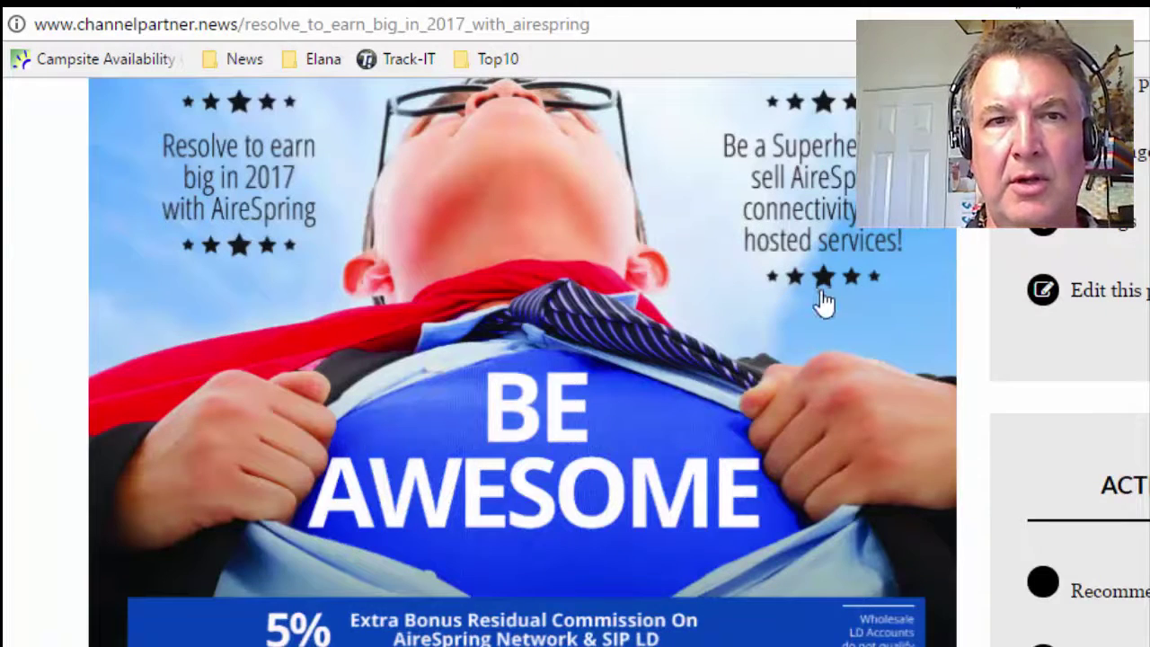
{"action": "scroll", "coordinate": [821, 302], "scroll_direction": "up", "scroll_amount": 5}
{"action": "scroll", "coordinate": [821, 302], "scroll_direction": "up", "scroll_amount": 2}
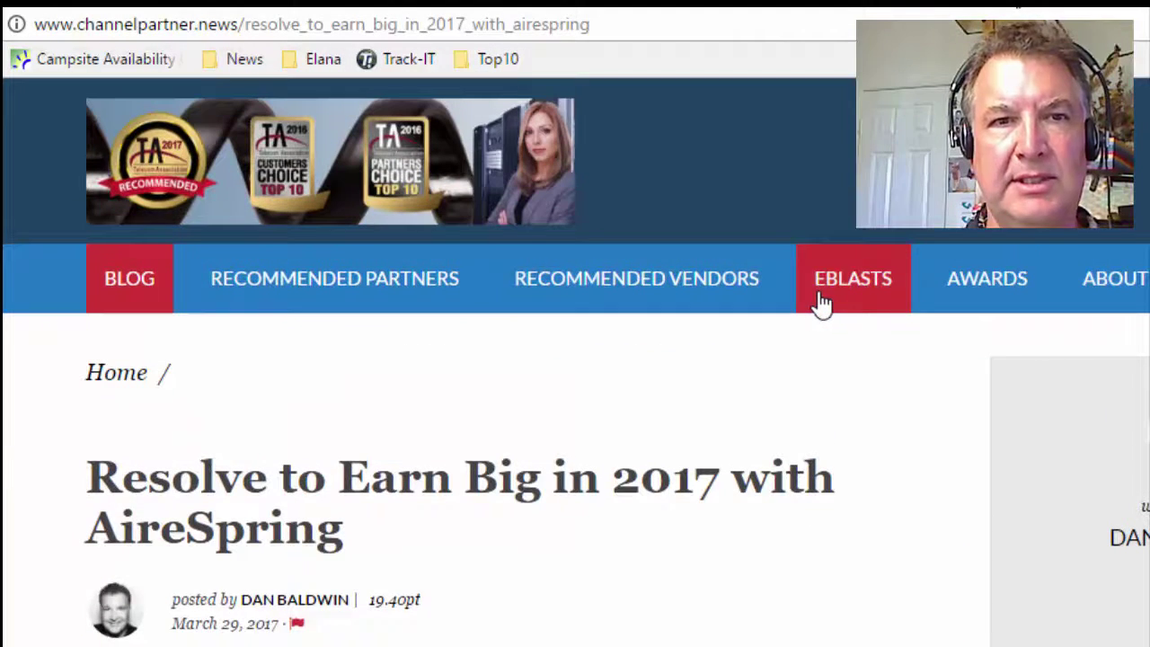
Return to the blog's home page and step the slider back to the AireSpring slide to examine its full image.
{"action": "left_click", "coordinate": [126, 297]}
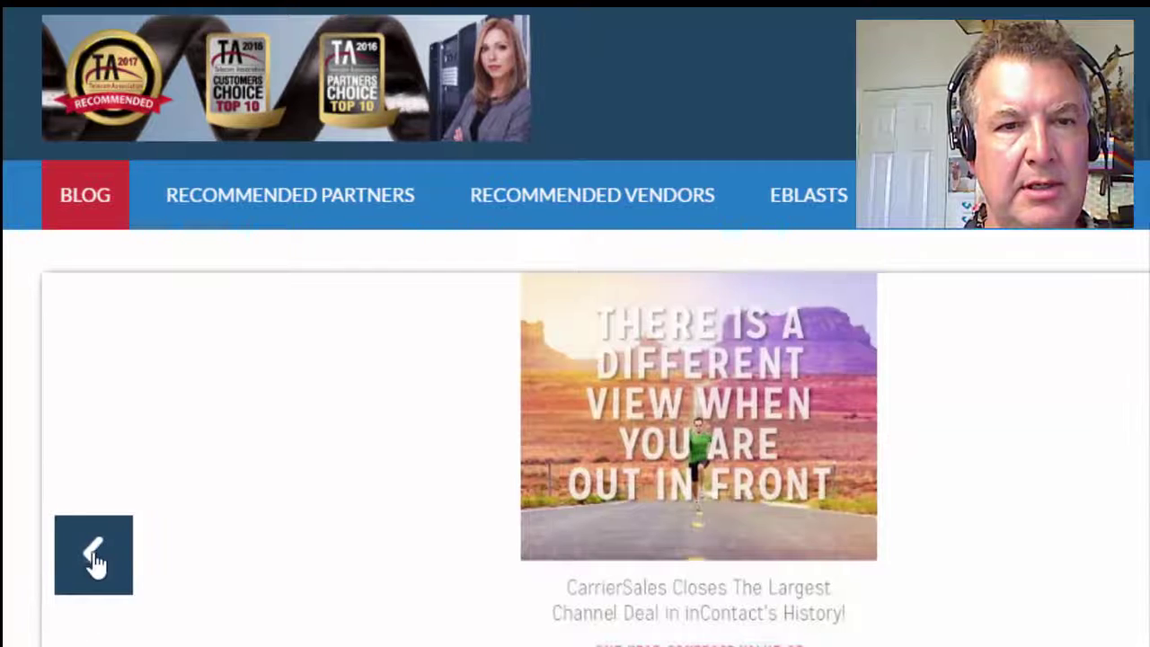
{"action": "left_click", "coordinate": [140, 641]}
{"action": "left_click", "coordinate": [95, 557]}
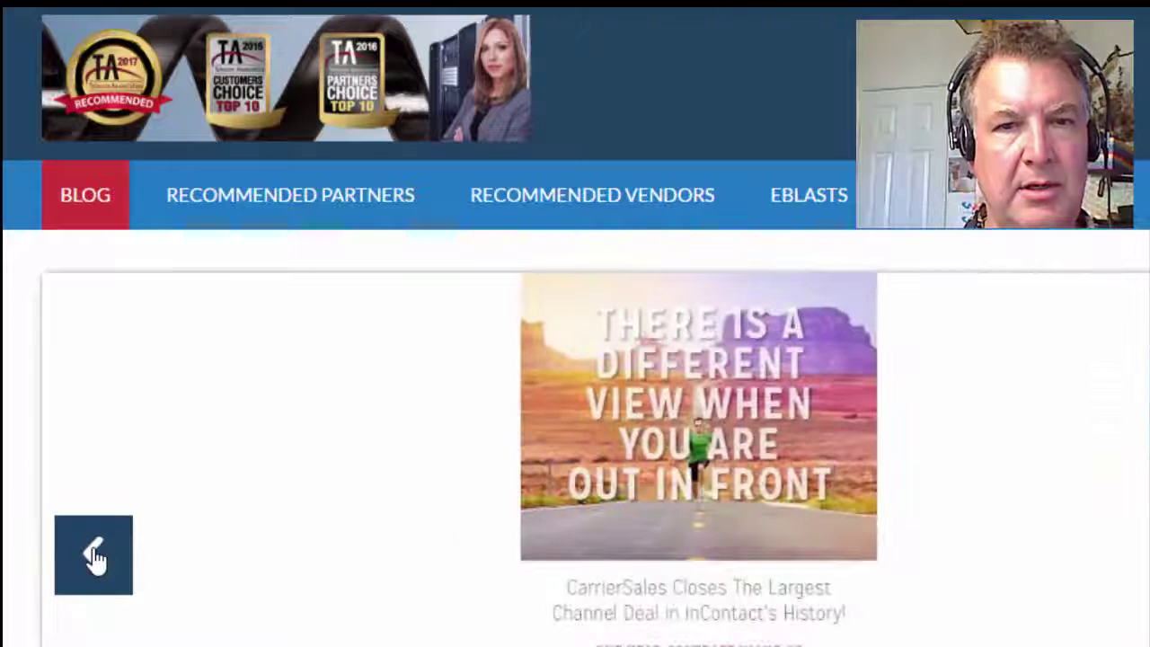
{"action": "left_click", "coordinate": [95, 557]}
{"action": "scroll", "coordinate": [95, 559], "scroll_direction": "down", "scroll_amount": 3}
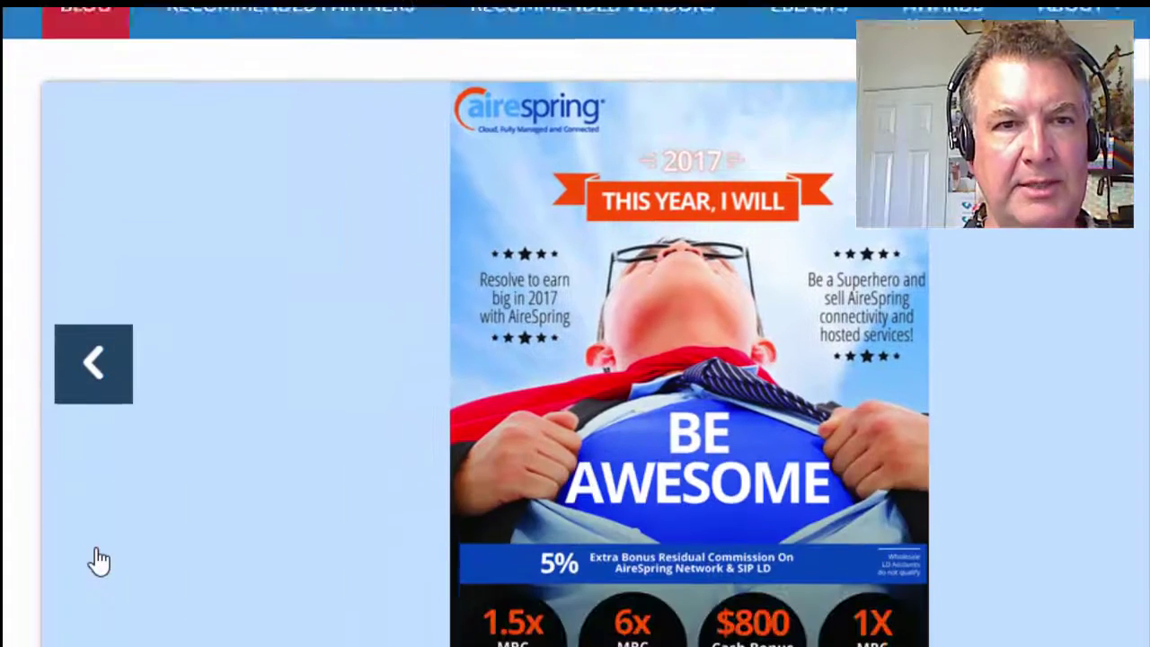
{"action": "scroll", "coordinate": [95, 559], "scroll_direction": "up", "scroll_amount": 1}
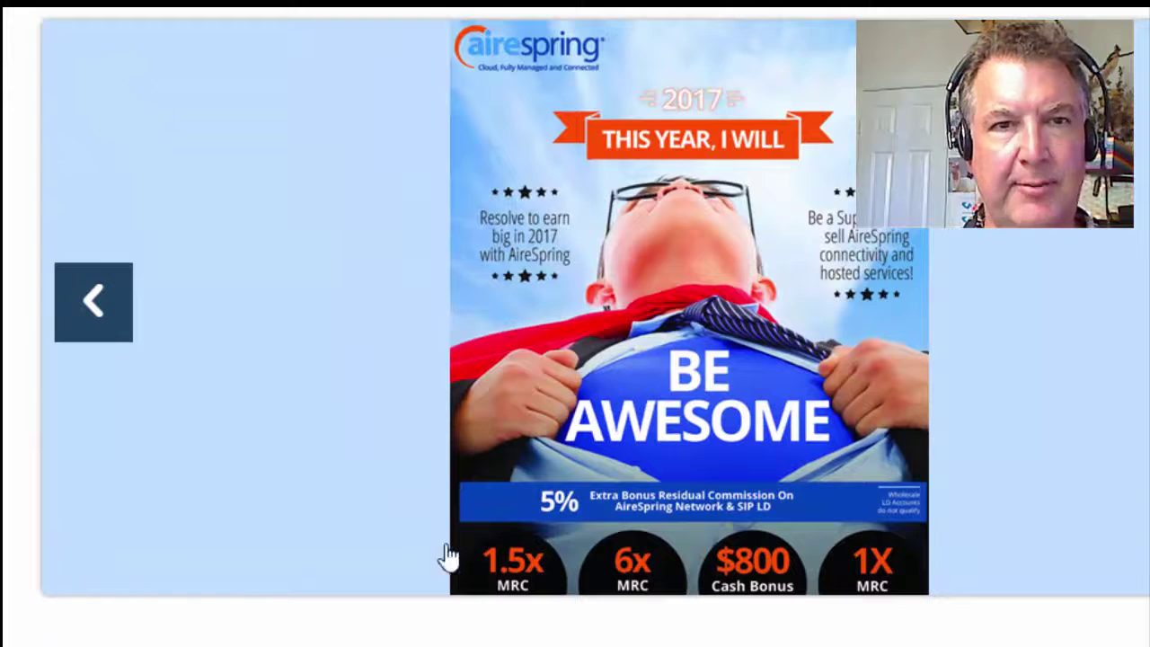